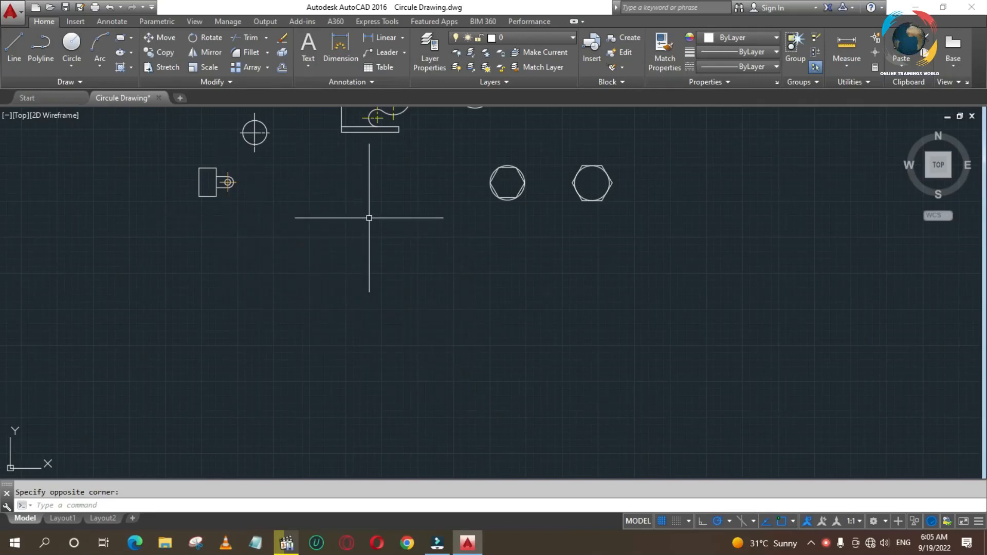
# Examine the two existing circle-and-hexagon figures up close, comparing the inscribed hexagon with the circumscribed one
pyautogui.write('z')
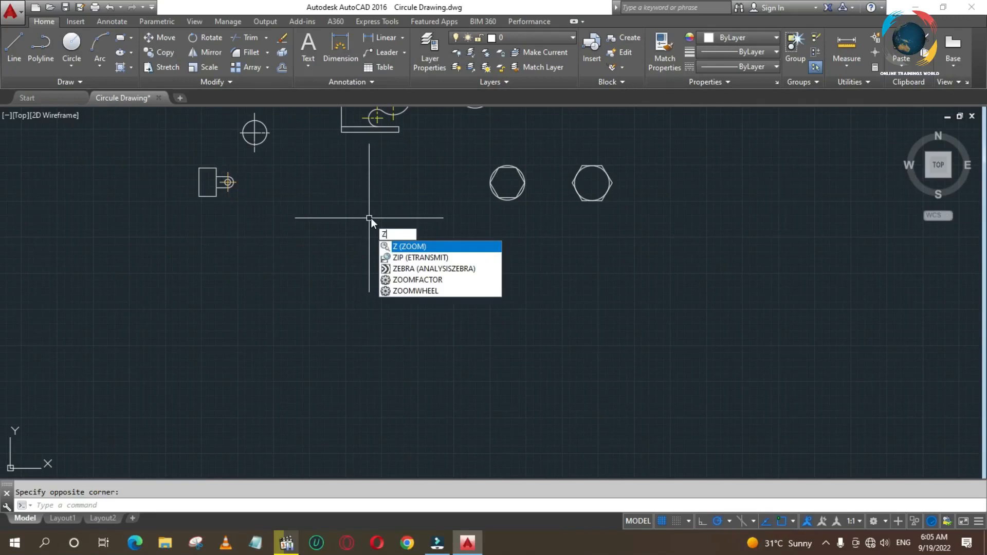
pyautogui.press('Return')
pyautogui.click(460, 143)
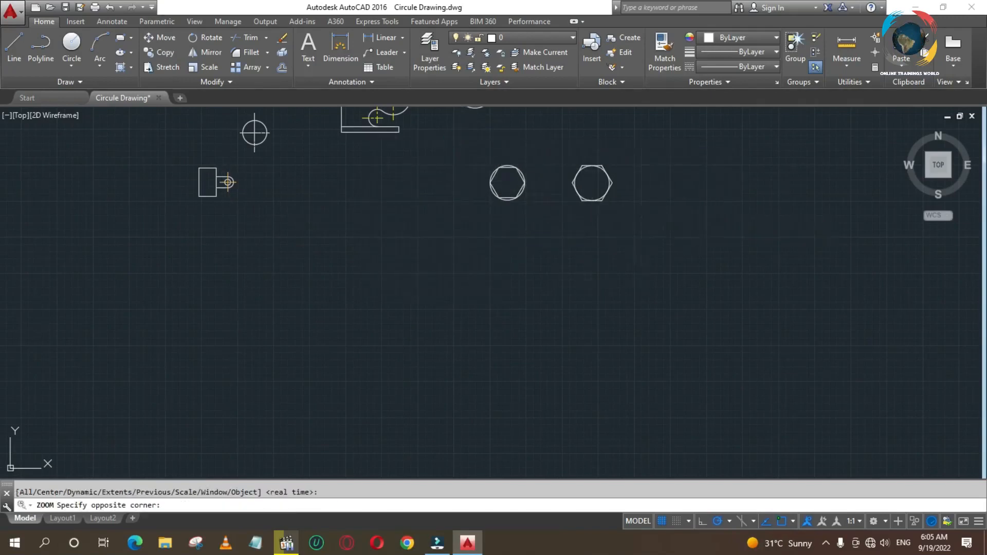
pyautogui.click(642, 214)
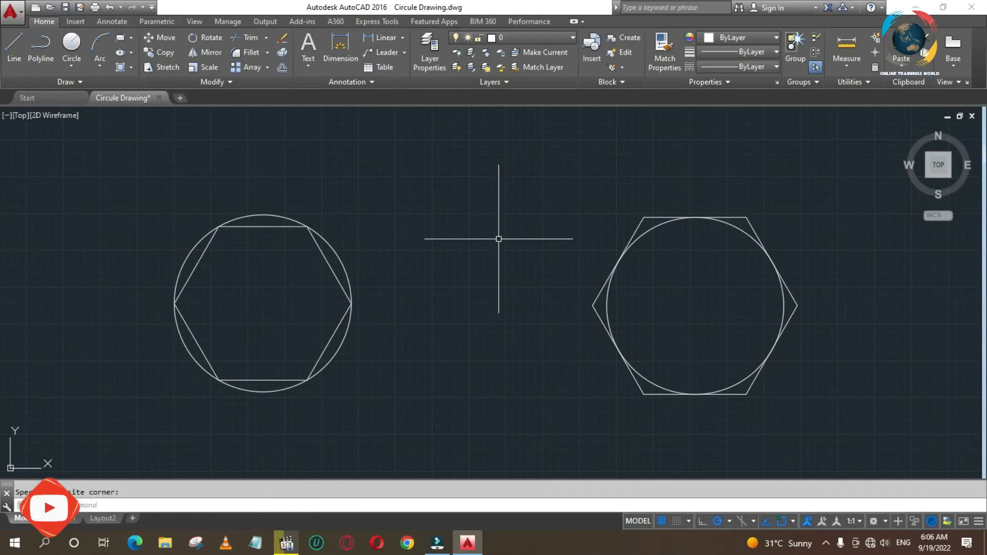
pyautogui.write('z')
pyautogui.press('Return')
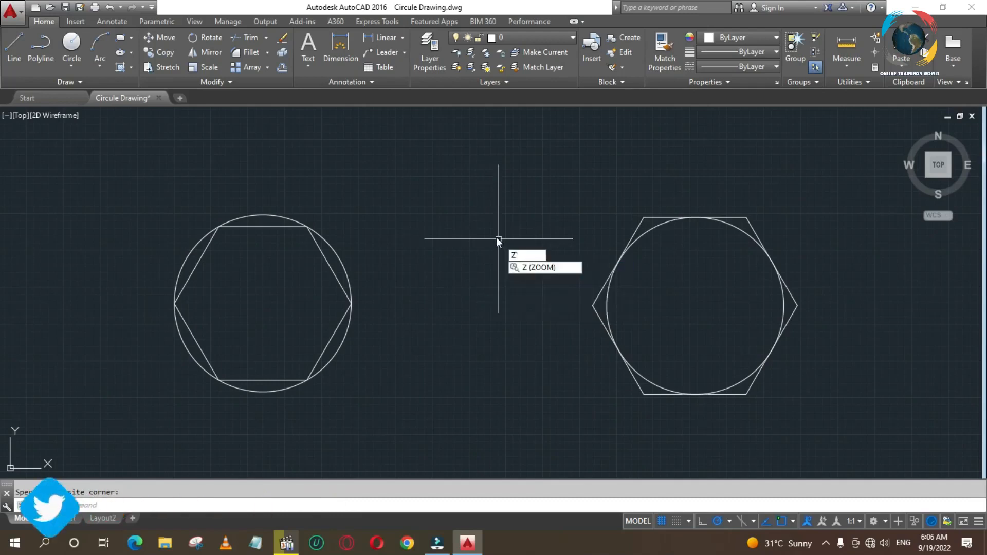
pyautogui.press('Escape')
pyautogui.hotkey('ctrl', 'z')
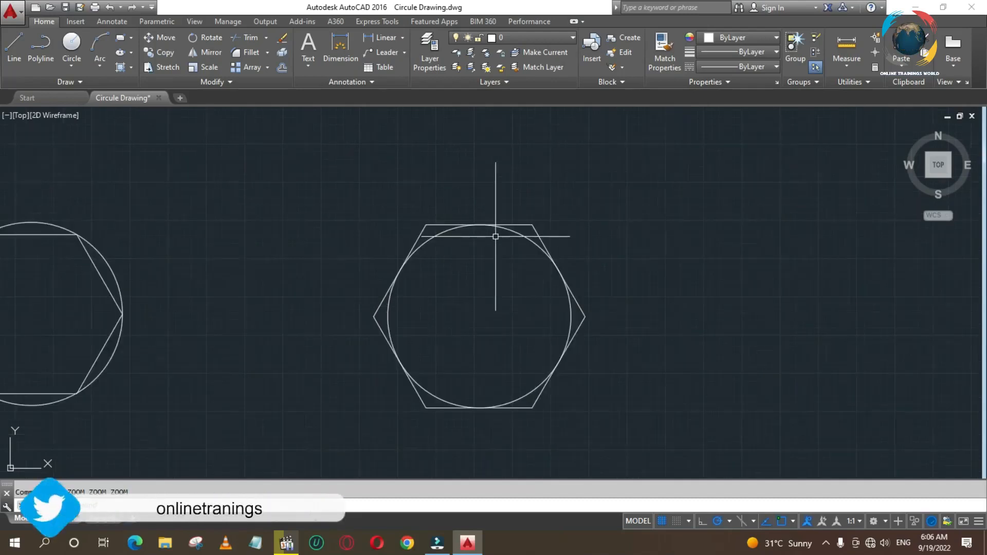
pyautogui.hotkey('ctrl', 'z')
pyautogui.hotkey('ctrl', 'z')
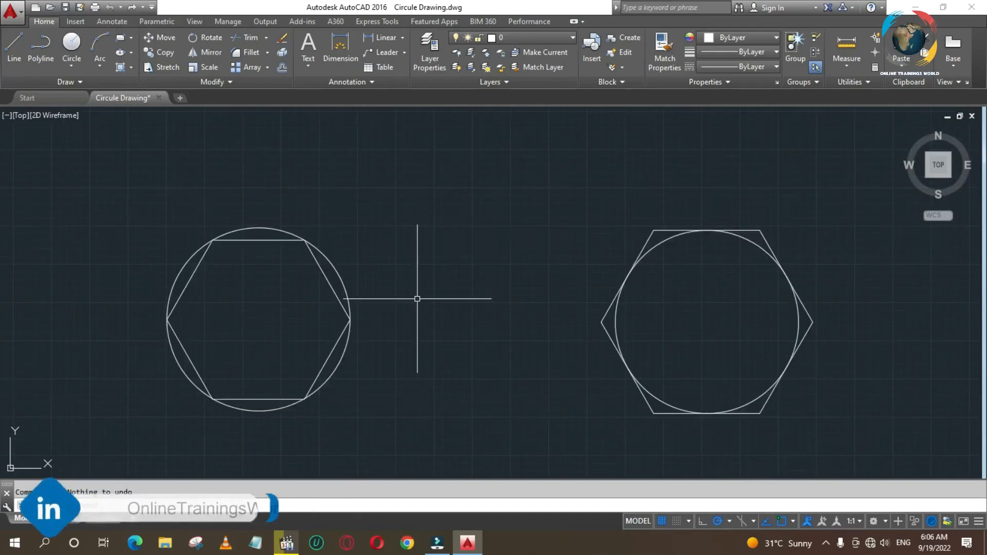
pyautogui.write('z')
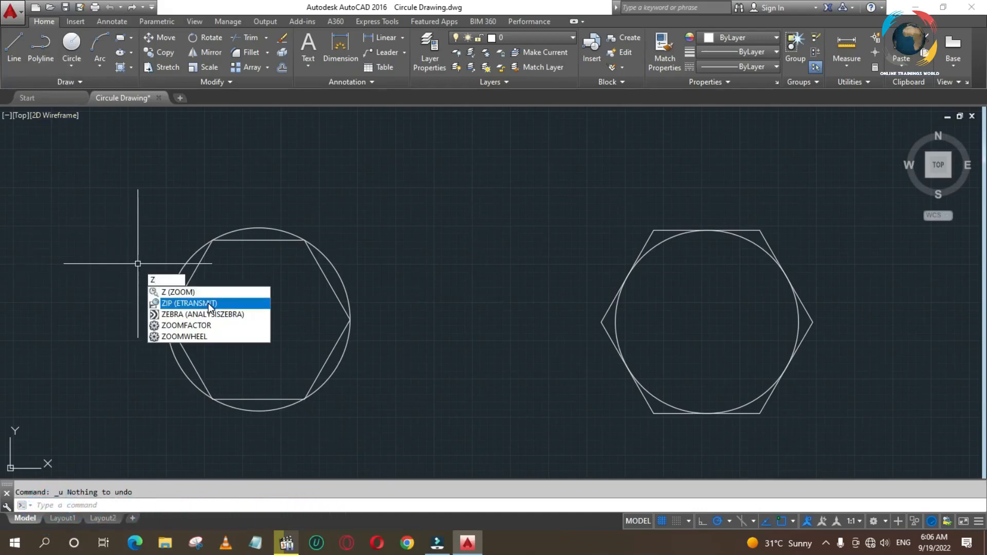
pyautogui.press('Escape')
pyautogui.scroll(-5, 306, 181)
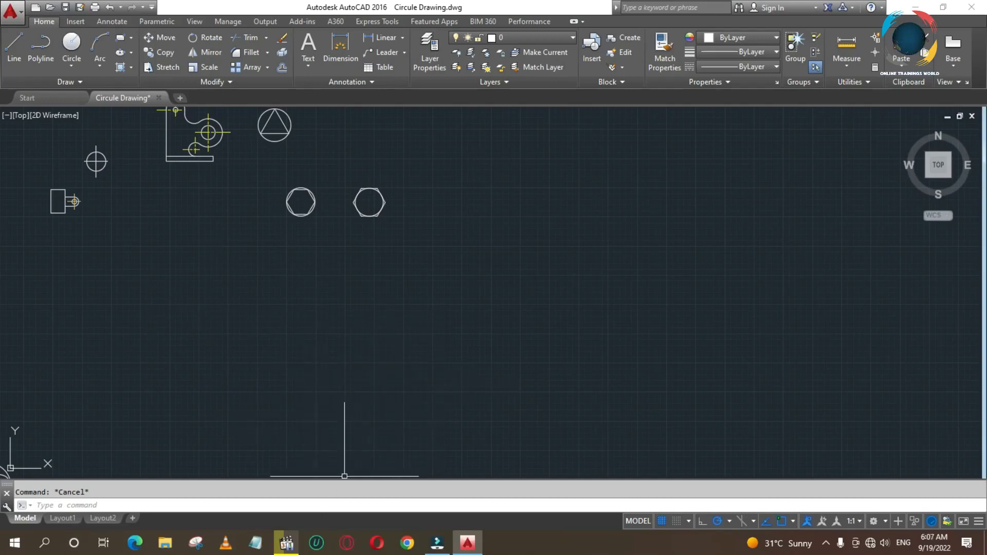
# Draw a circle with a radius of 30 in the empty area below the two hexagon figures
pyautogui.write('c')
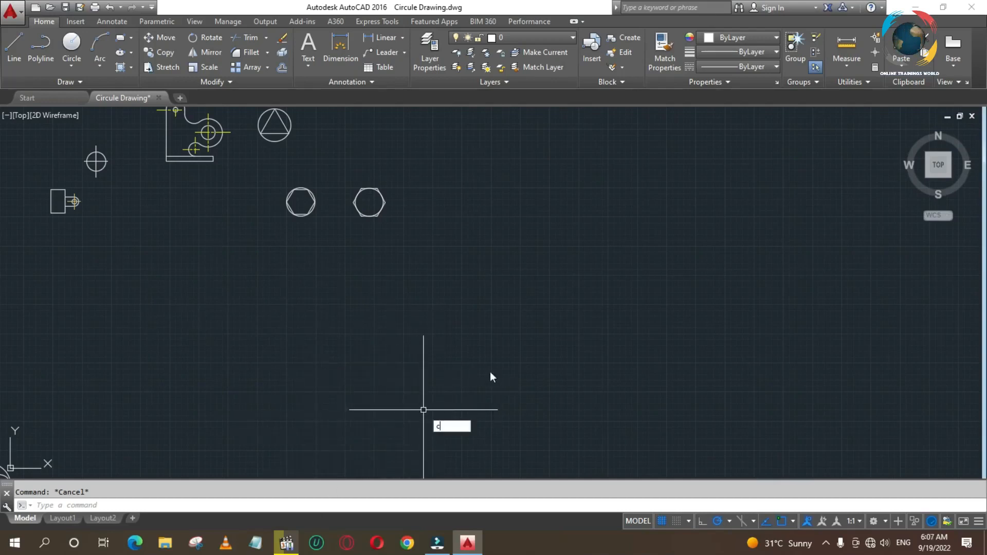
pyautogui.press('Return')
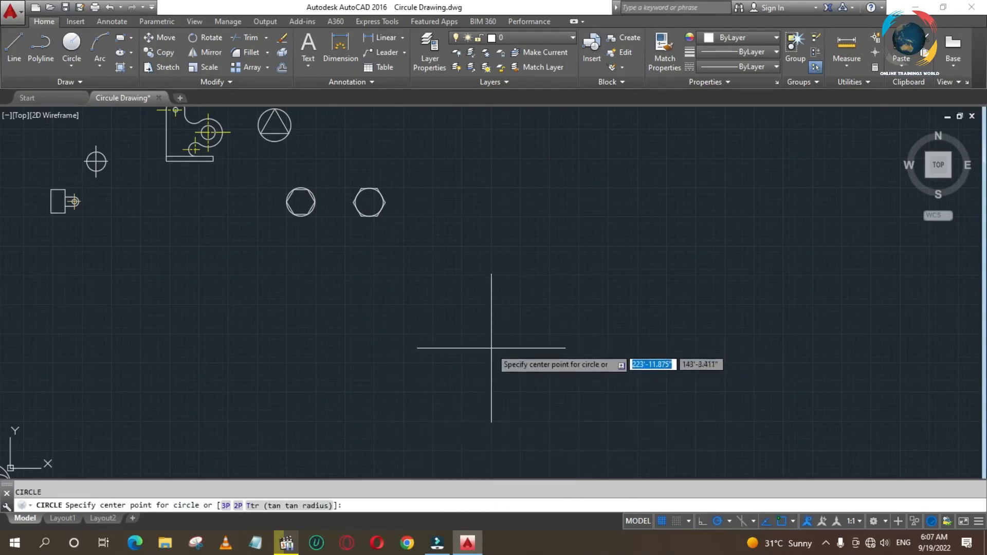
pyautogui.click(492, 345)
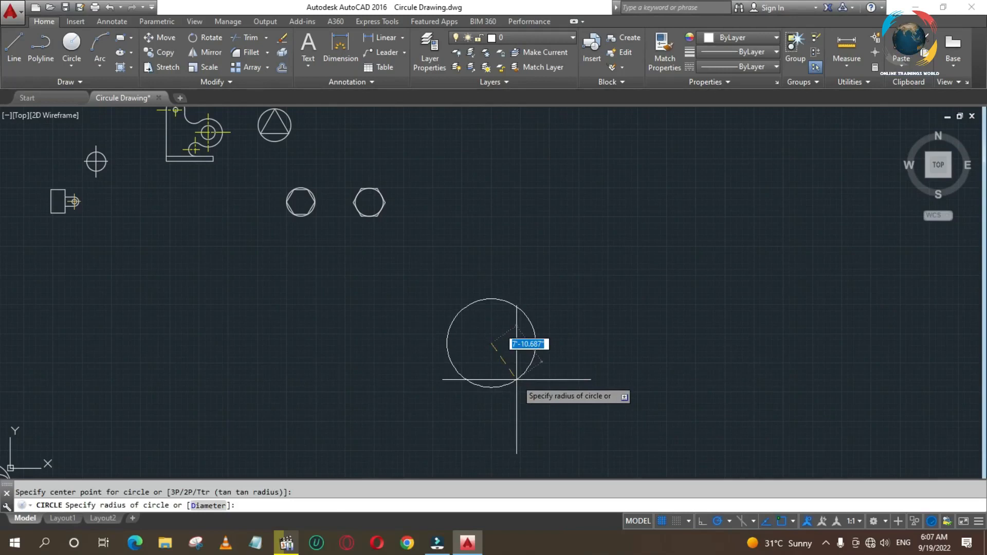
pyautogui.write('30')
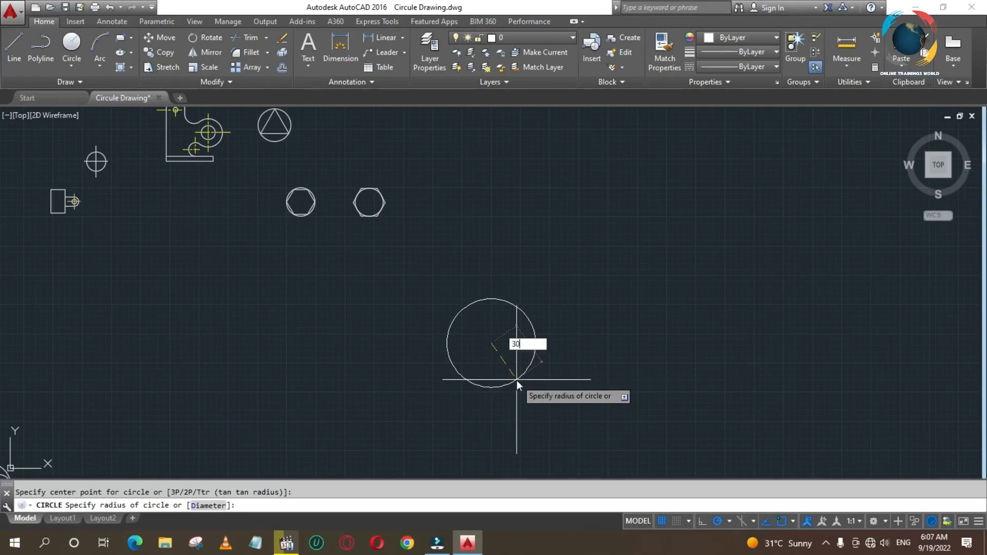
pyautogui.press('Return')
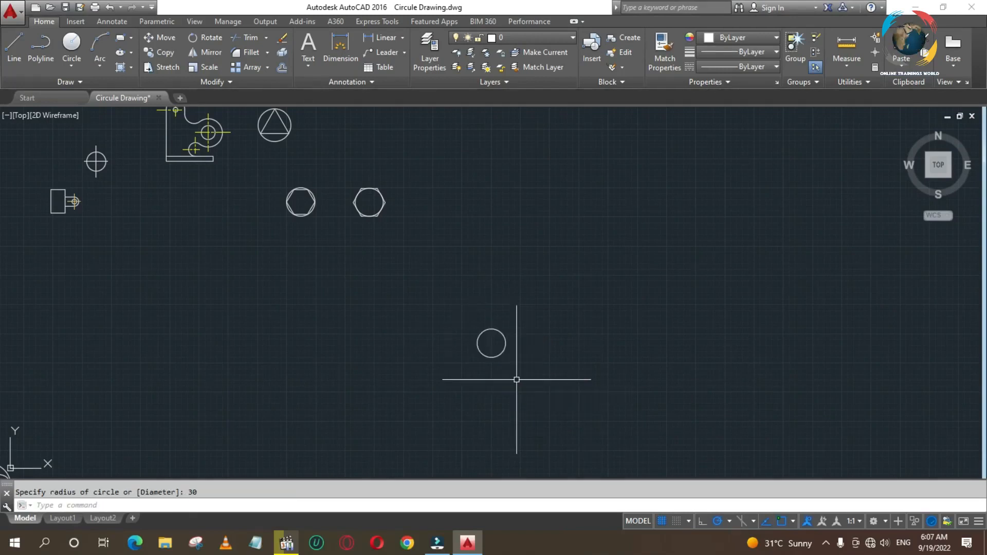
pyautogui.write('z')
pyautogui.press('Return')
pyautogui.click(440, 308)
pyautogui.click(527, 387)
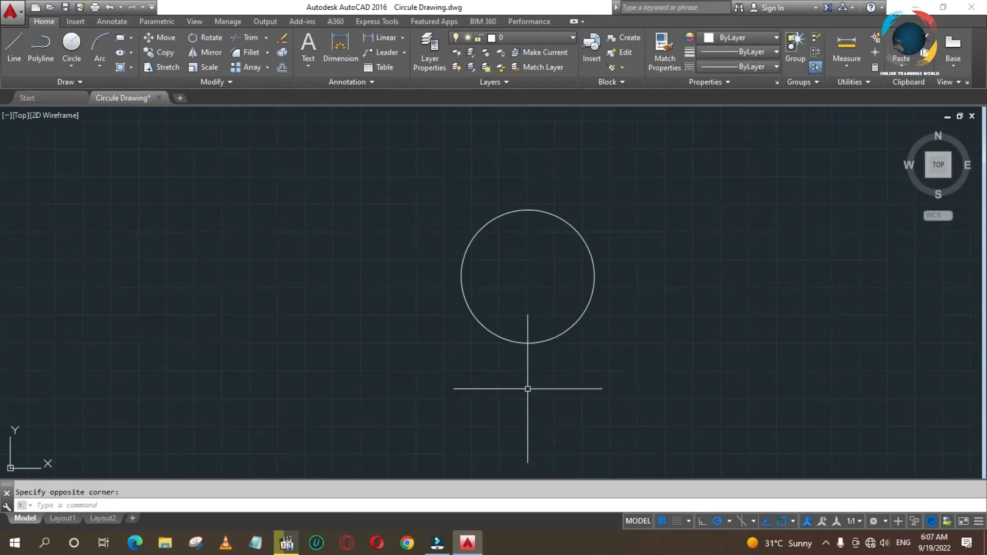
pyautogui.click(523, 343)
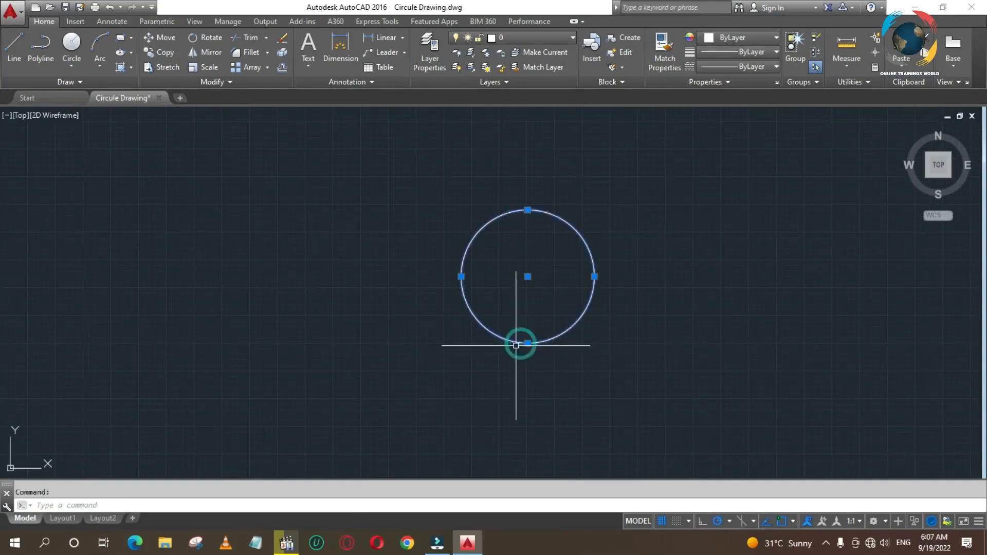
pyautogui.press('Escape')
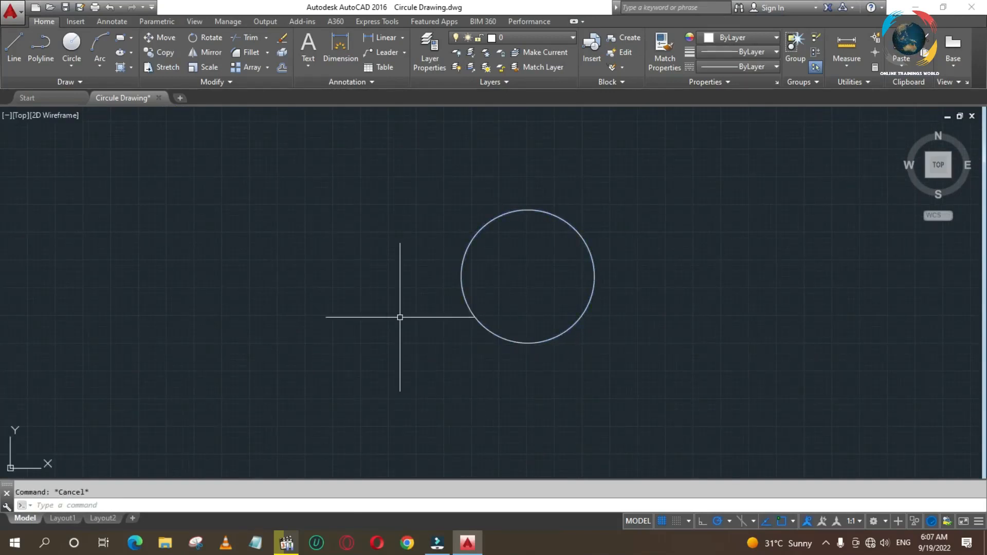
pyautogui.write('C')
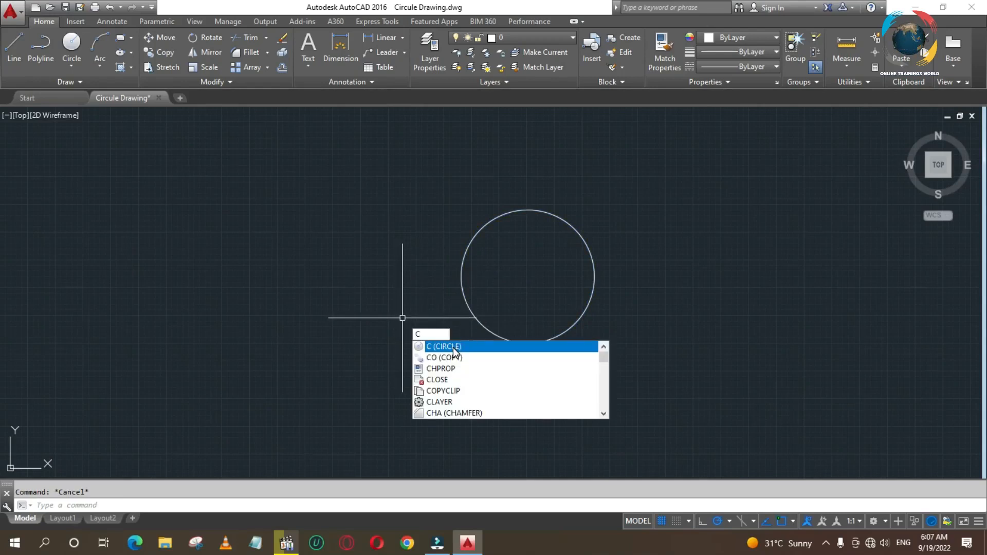
pyautogui.click(443, 347)
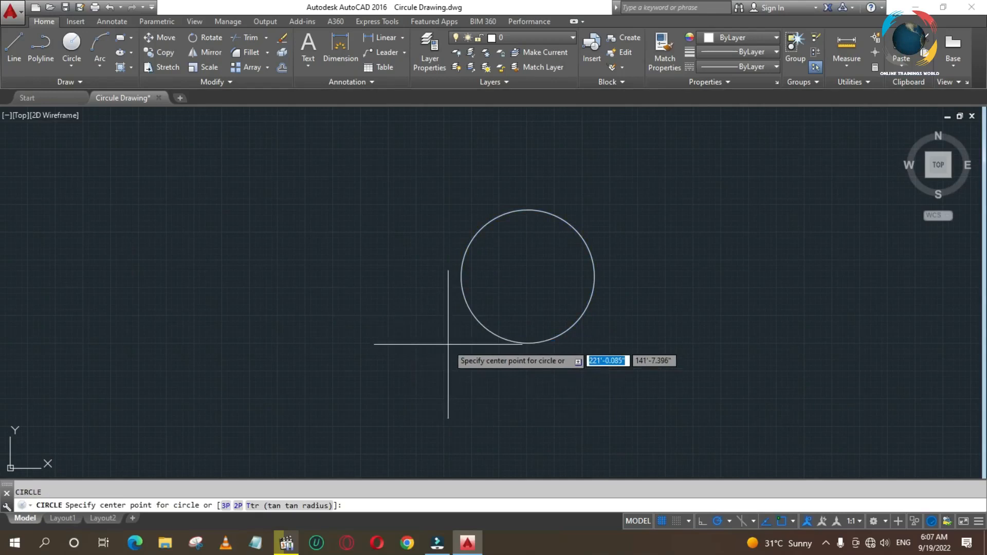
pyautogui.click(252, 267)
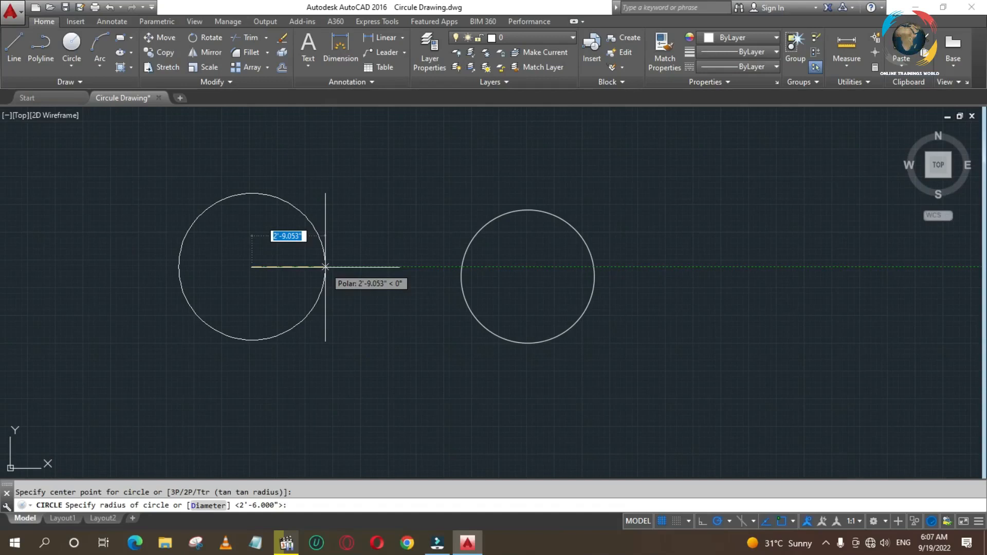
pyautogui.press('Escape')
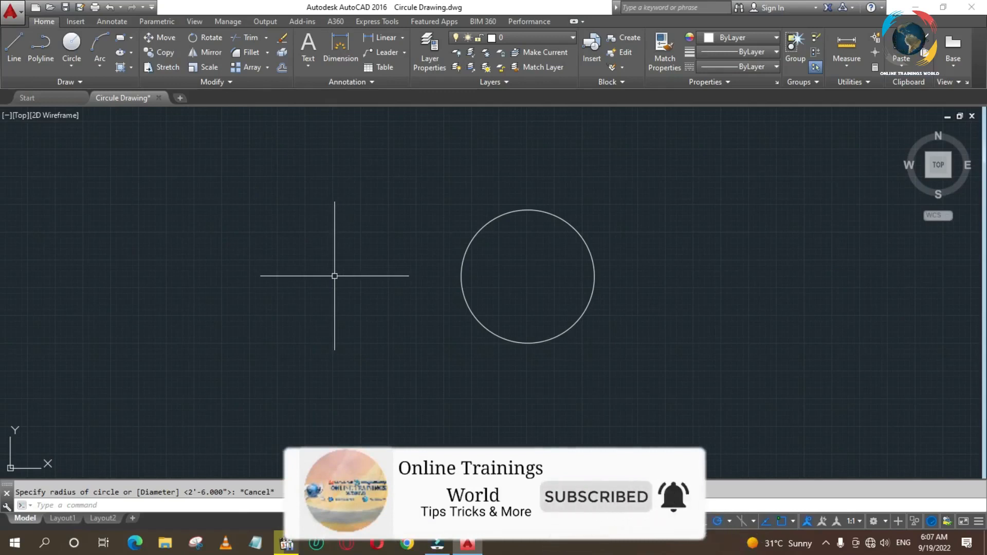
# Draw a circle with a diameter of 20, concentric with the 30-radius circle, using the Diameter option
pyautogui.write('C')
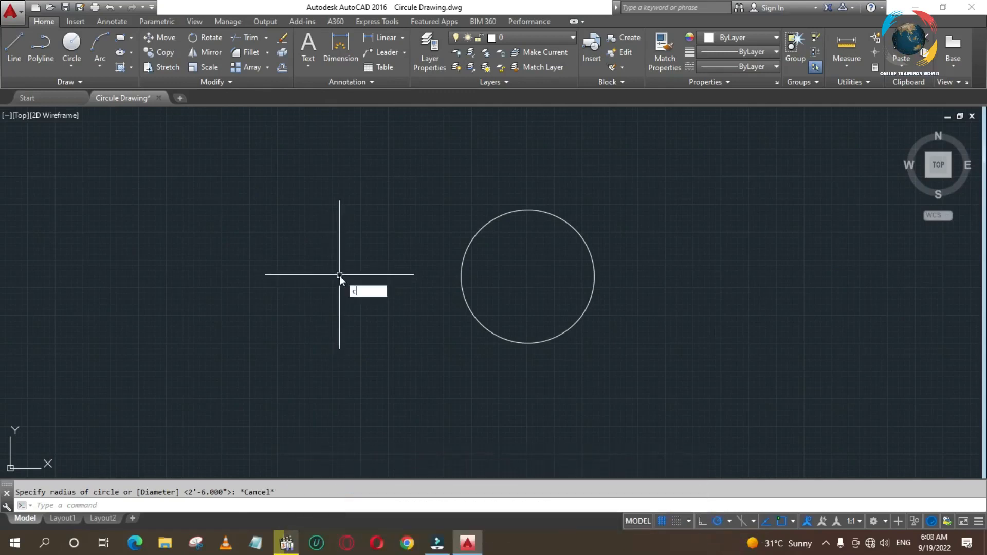
pyautogui.press('Return')
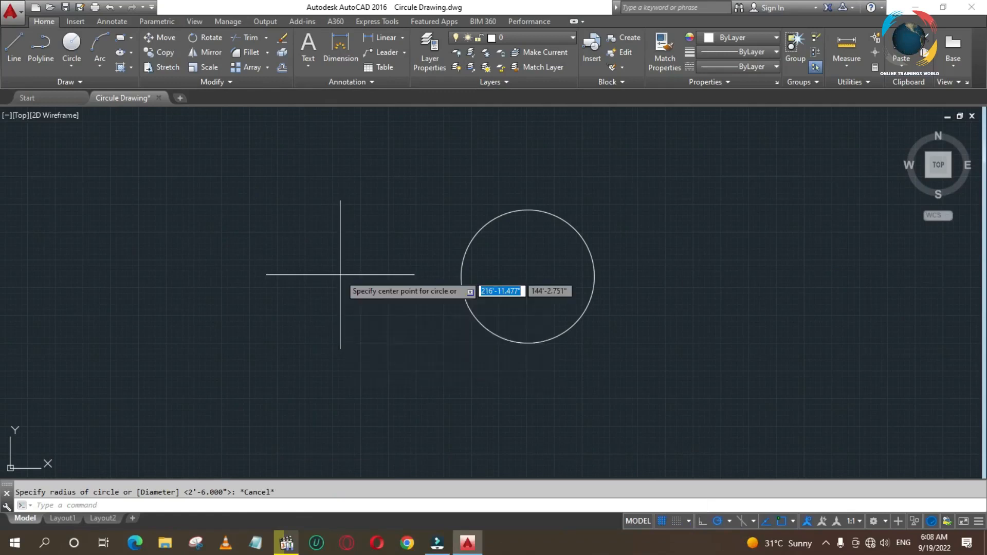
pyautogui.rightClick(341, 276)
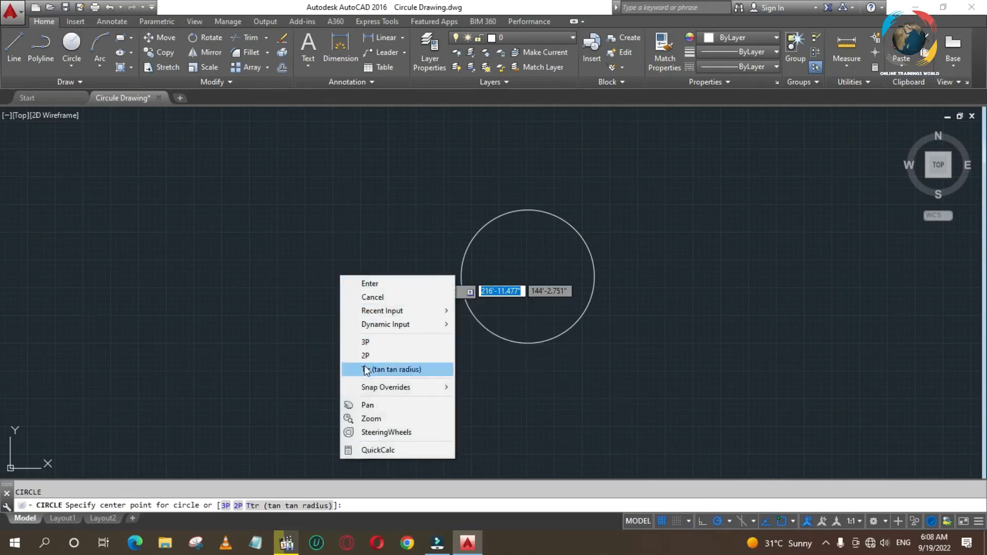
pyautogui.moveTo(386, 325)
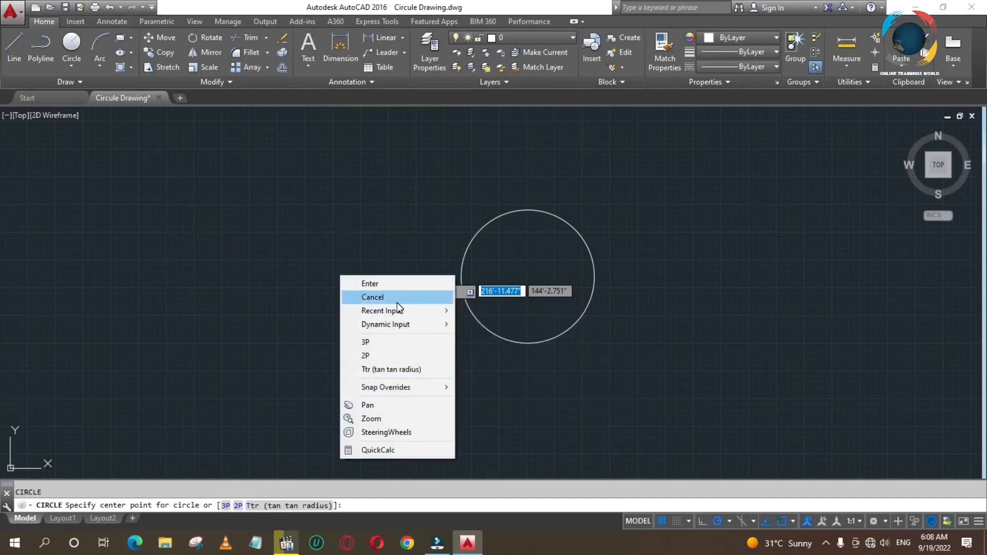
pyautogui.press('Escape')
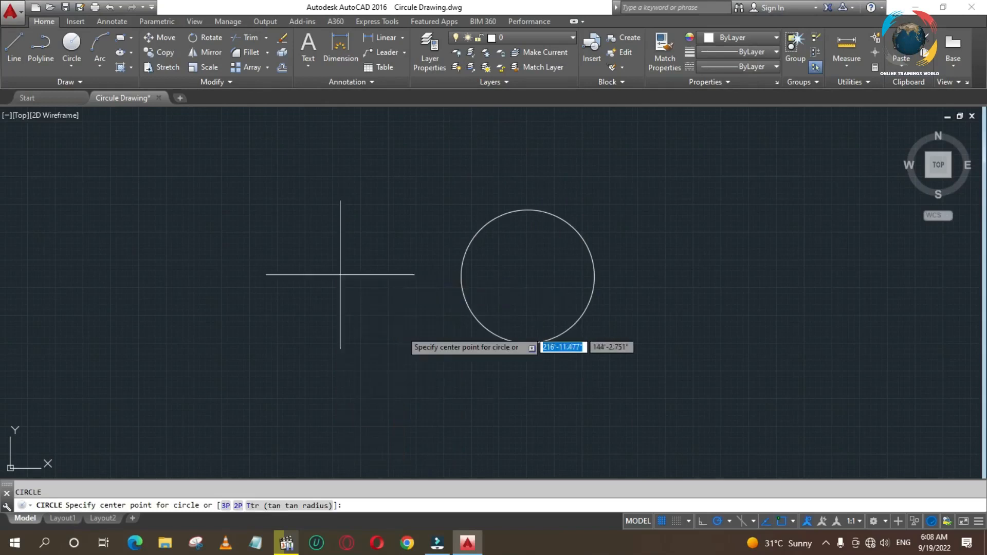
pyautogui.click(528, 276)
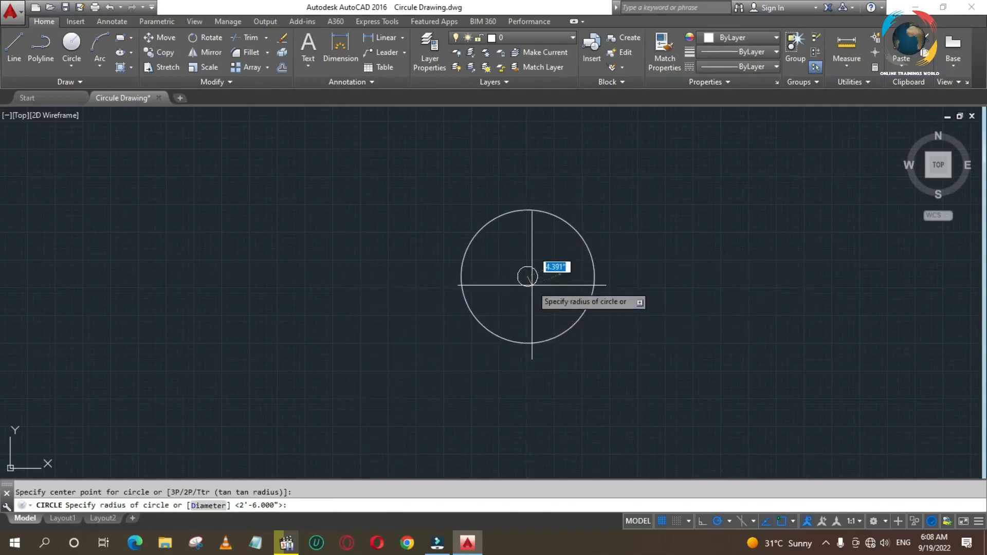
pyautogui.rightClick(529, 278)
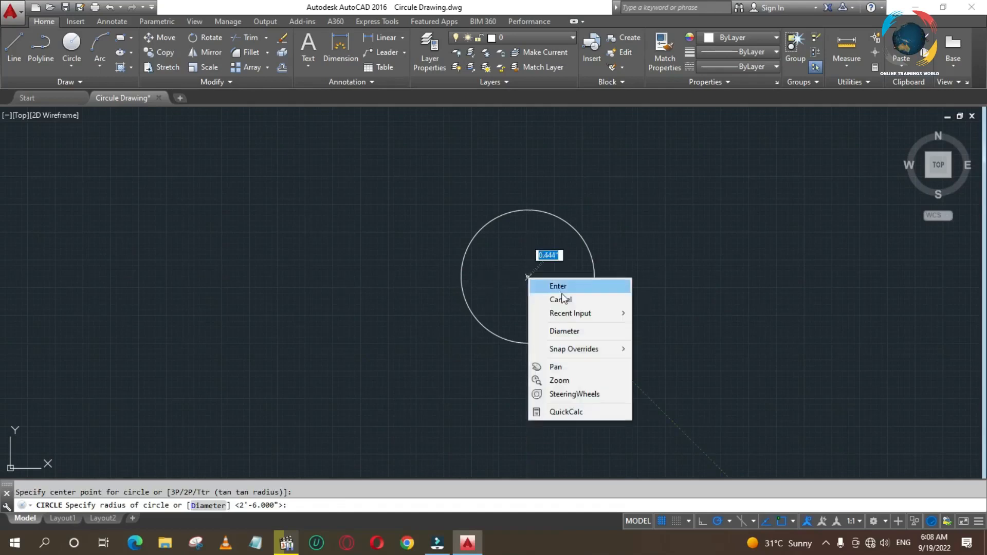
pyautogui.click(564, 331)
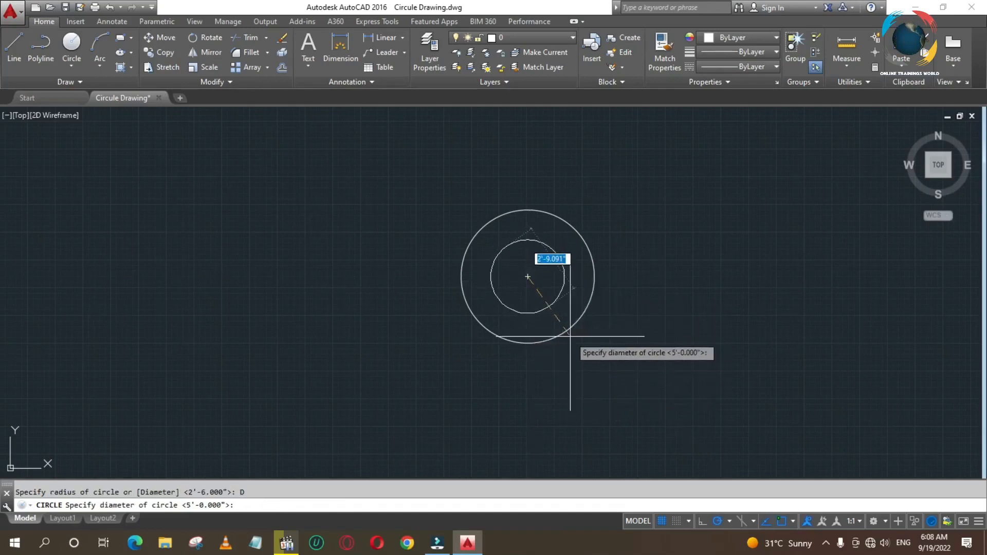
pyautogui.write('20')
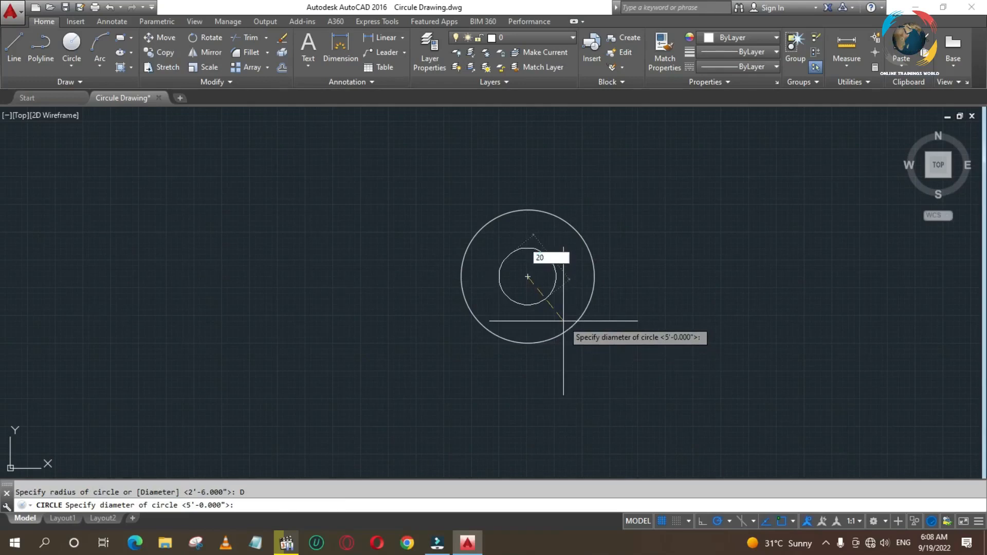
pyautogui.press('Return')
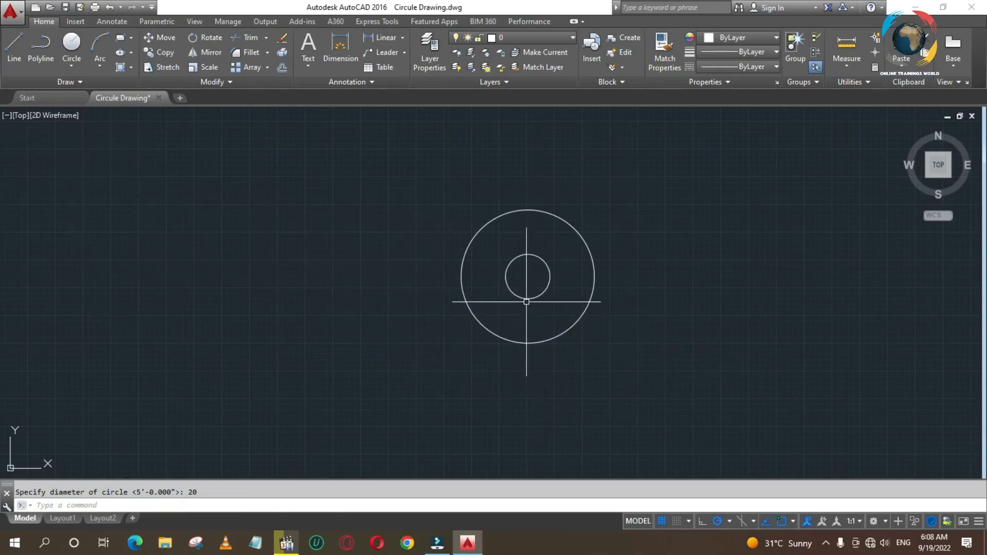
pyautogui.click(73, 68)
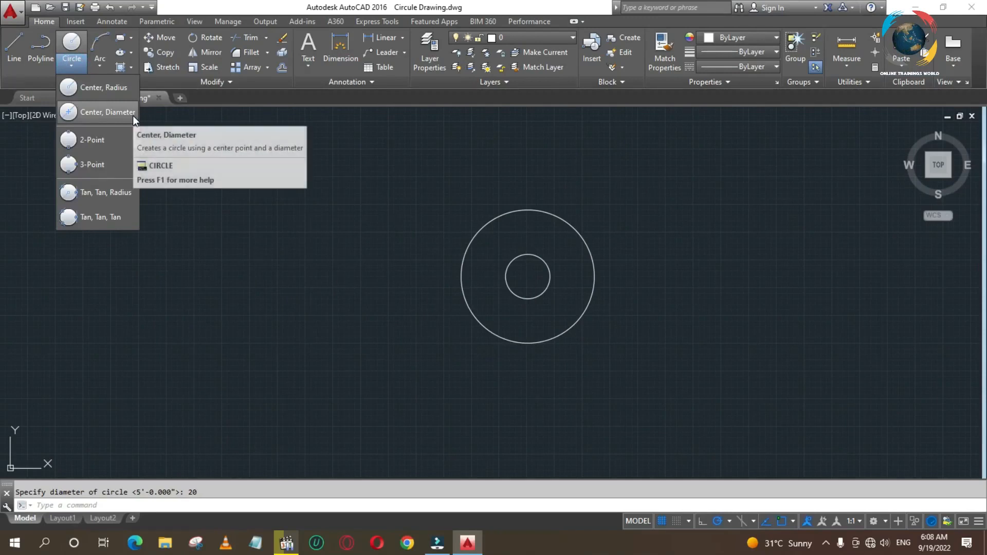
pyautogui.click(516, 412)
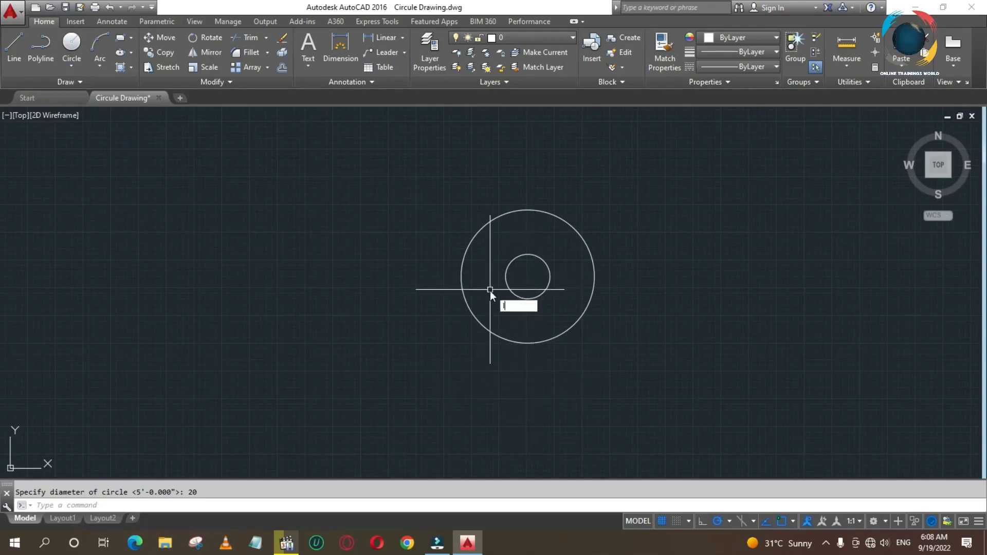
# With Ortho on, draw a line 40 units straight up from the concentric circles' centre, continuing 5 units to the left
pyautogui.write('L')
pyautogui.press('Return')
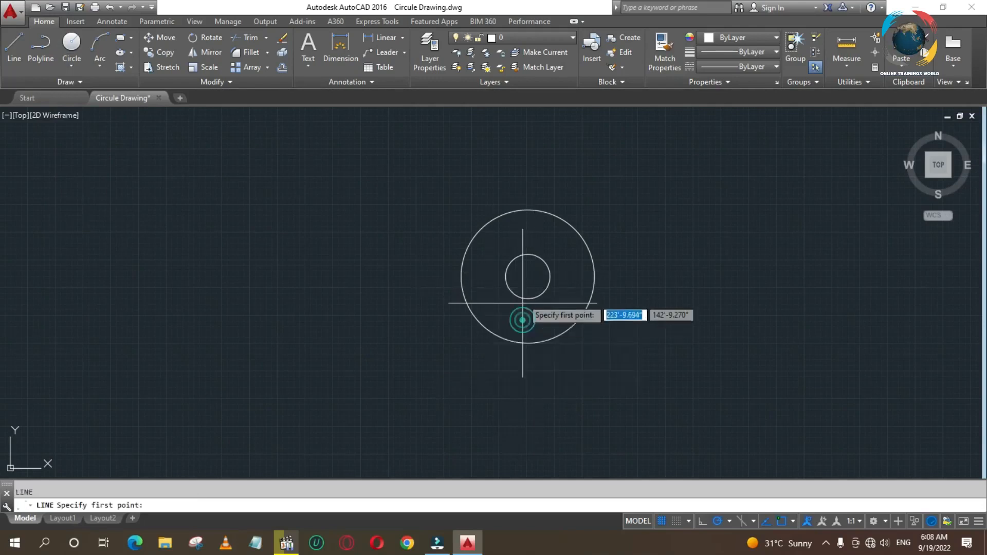
pyautogui.click(529, 277)
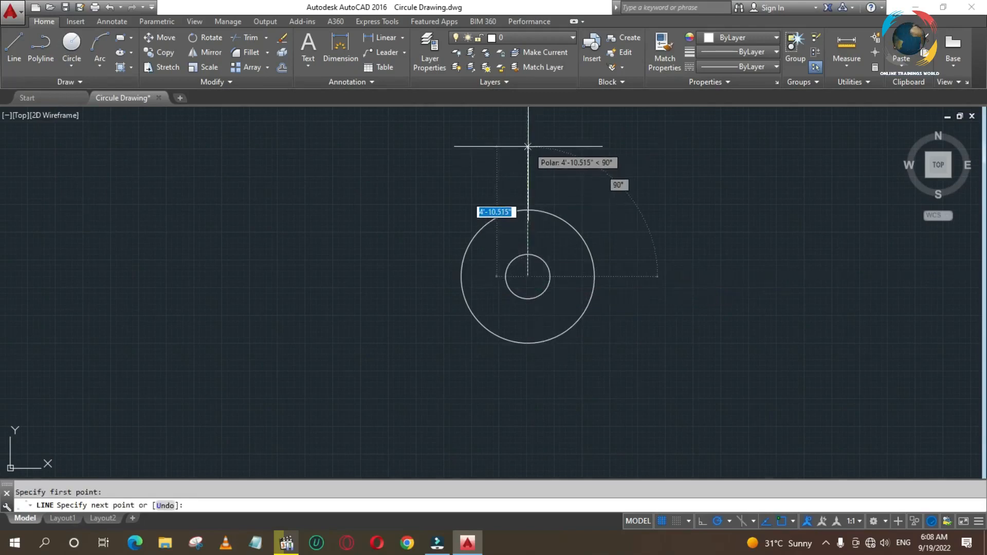
pyautogui.click(702, 520)
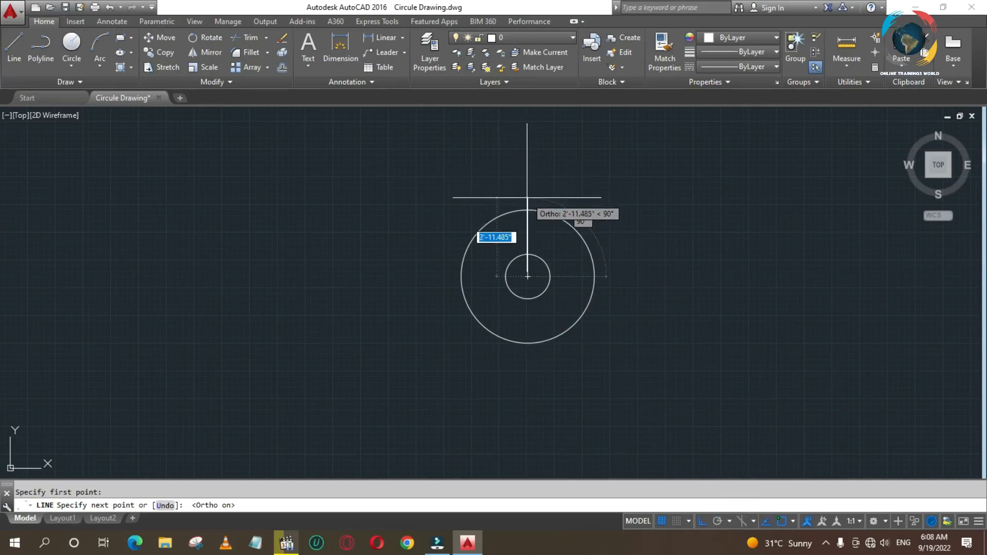
pyautogui.write('40')
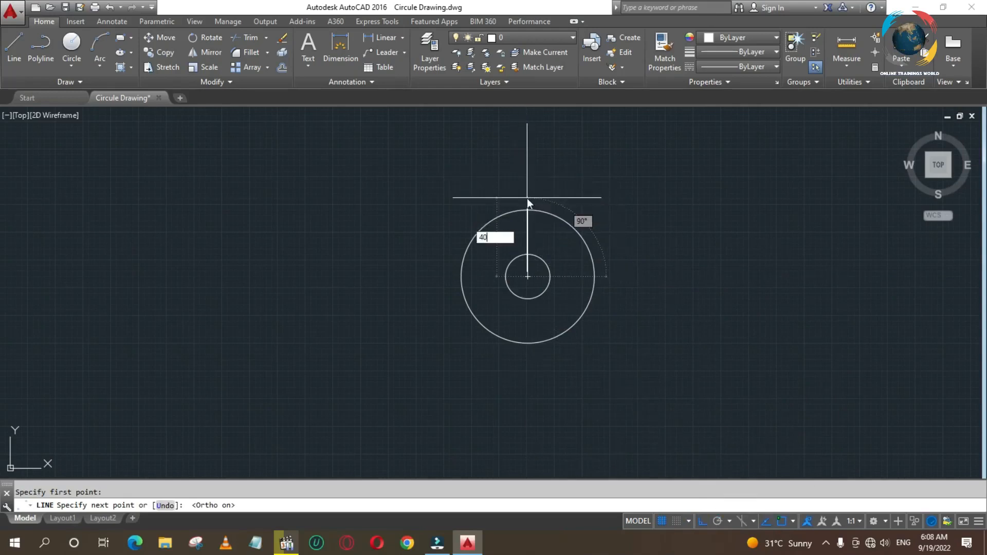
pyautogui.press('Return')
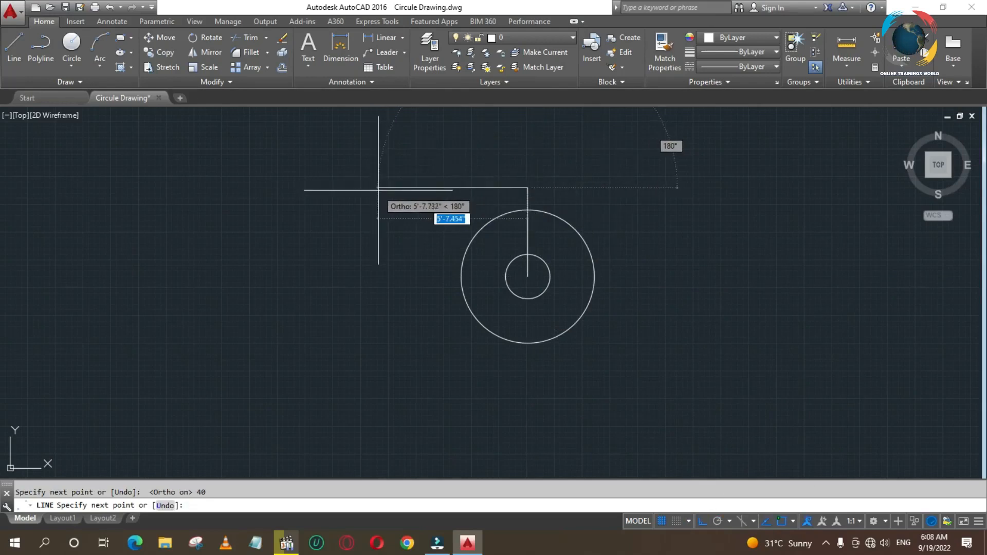
pyautogui.write('5')
pyautogui.press('Return')
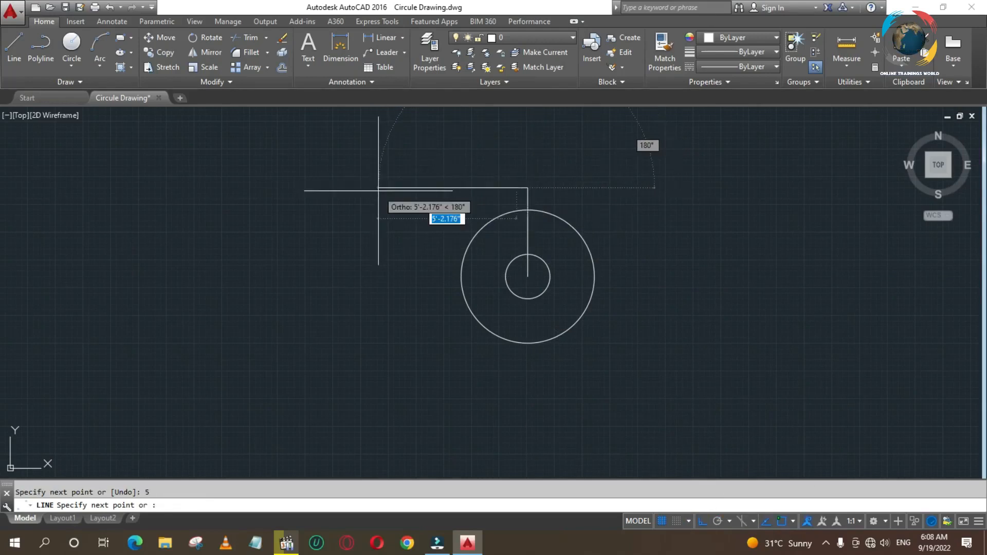
pyautogui.press('Return')
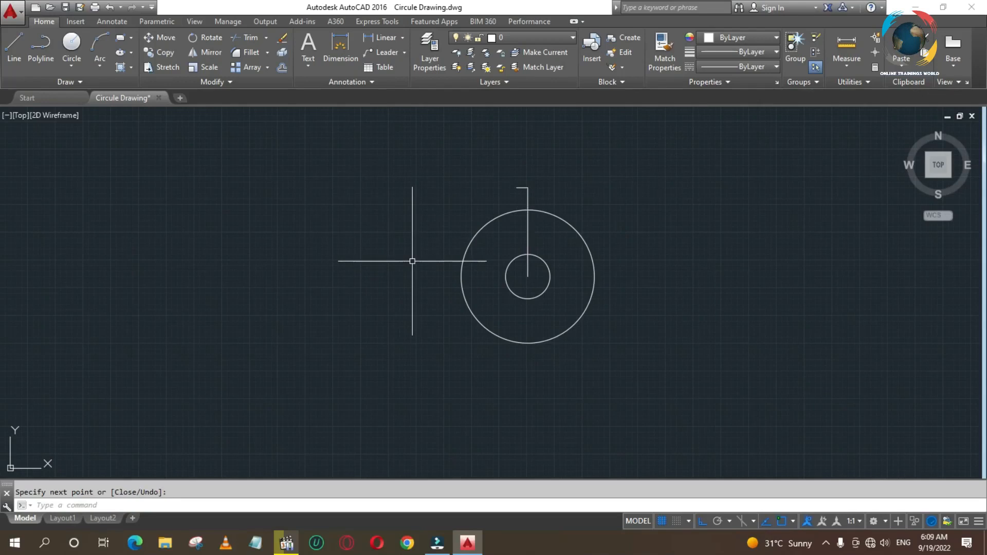
# Draw a circle with a radius of 15 centred on the free end of the short 5-unit line
pyautogui.write('c')
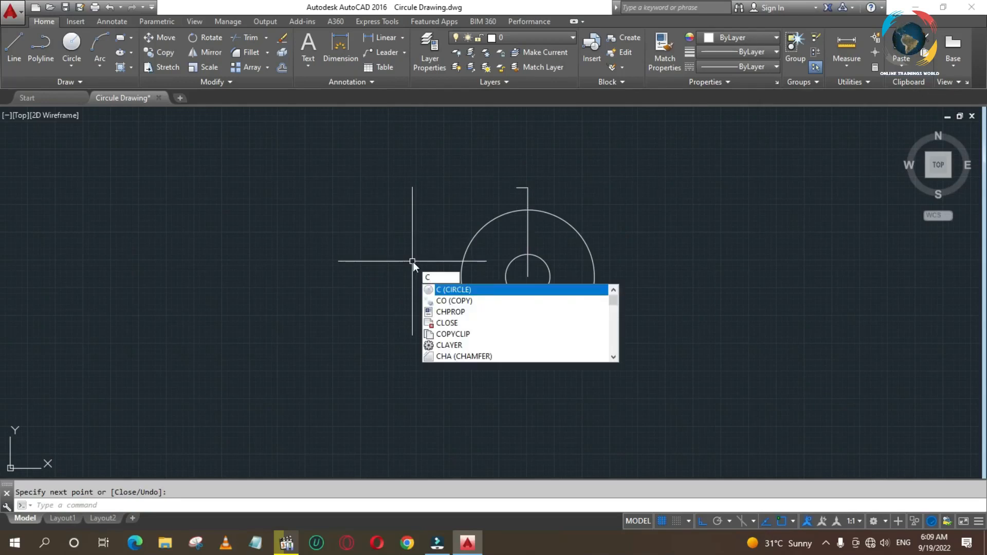
pyautogui.press('Return')
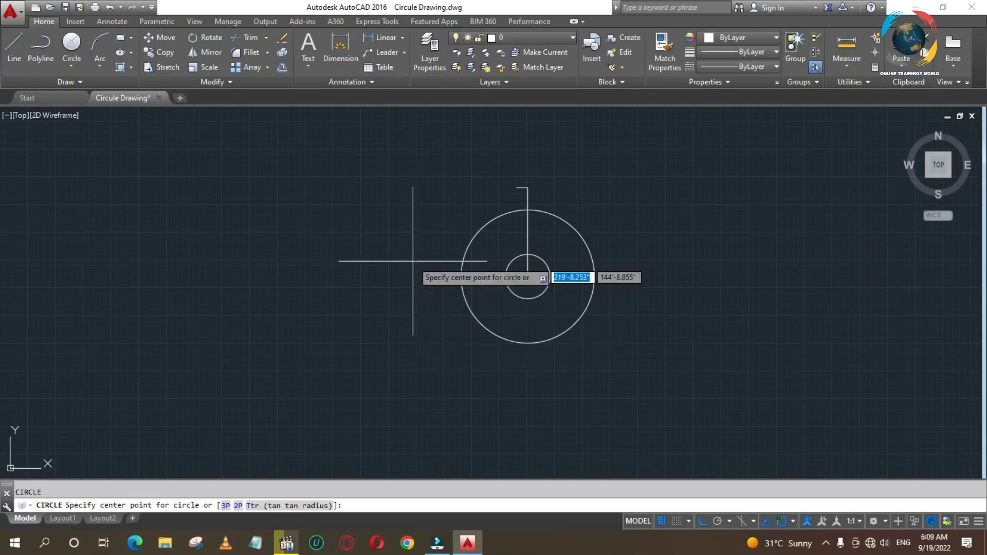
pyautogui.click(514, 187)
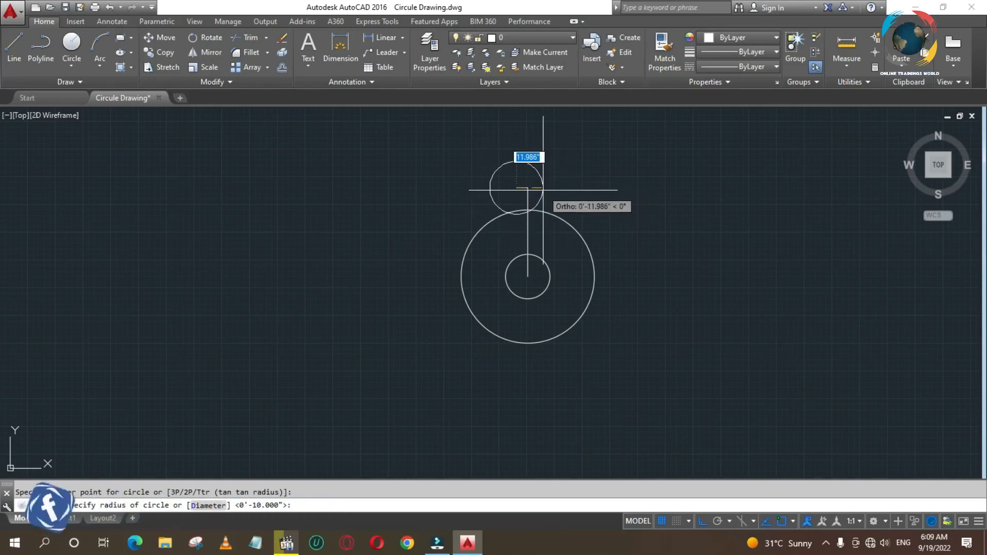
pyautogui.write('15')
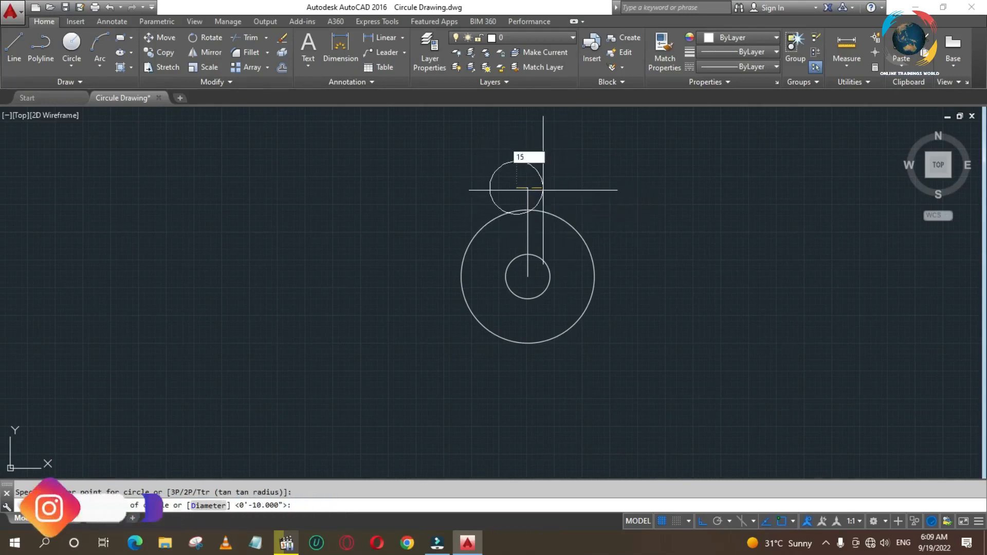
pyautogui.press('Return')
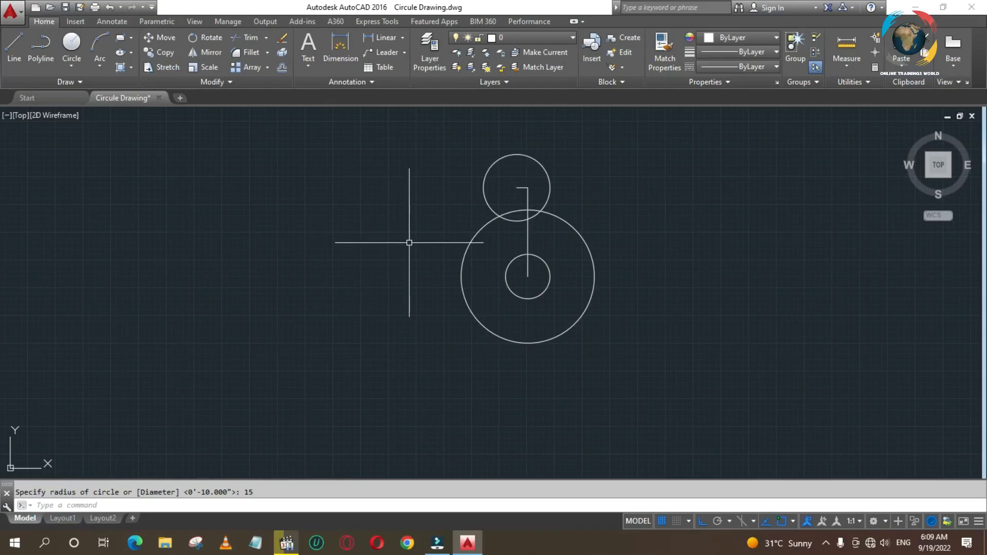
pyautogui.write('l')
pyautogui.press('Return')
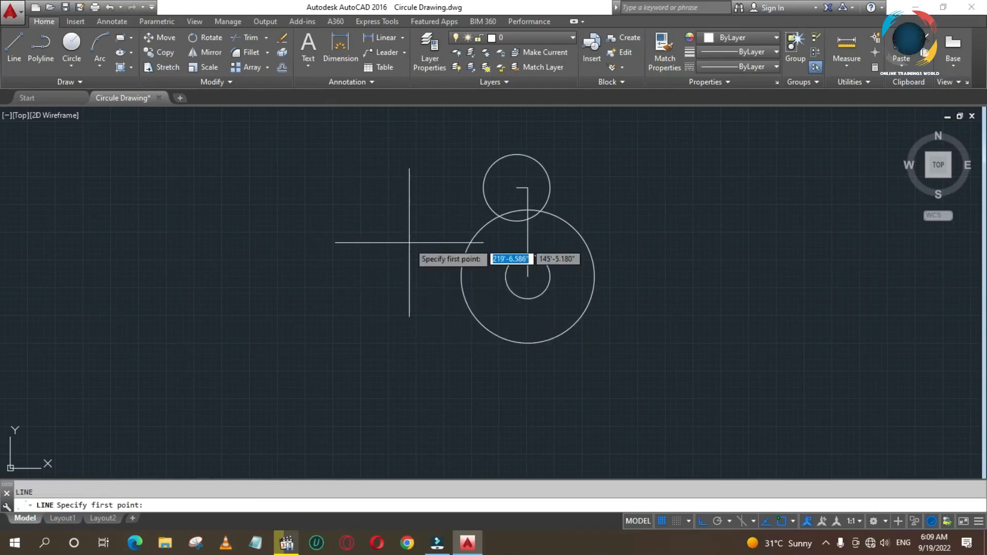
pyautogui.click(517, 188)
pyautogui.rightClick(371, 220)
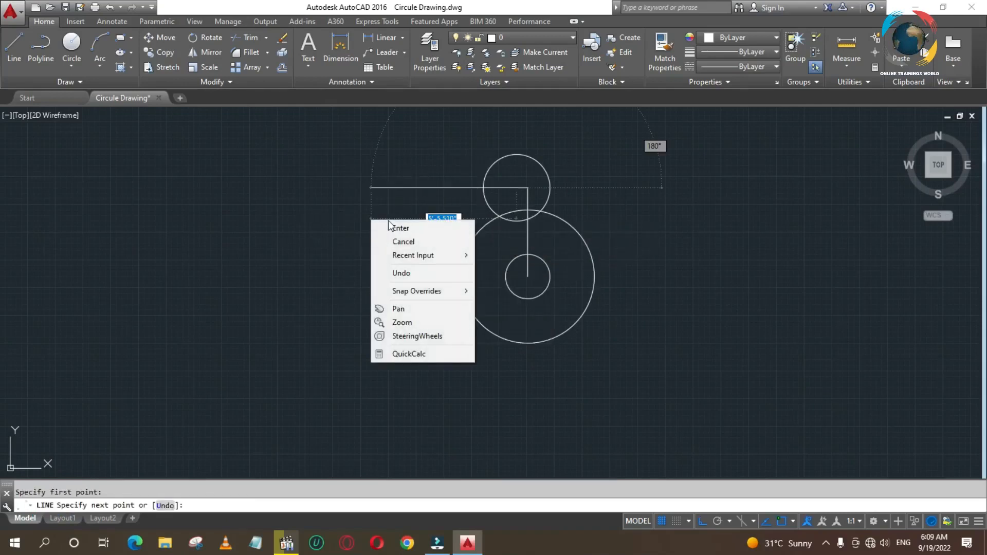
pyautogui.moveTo(421, 255)
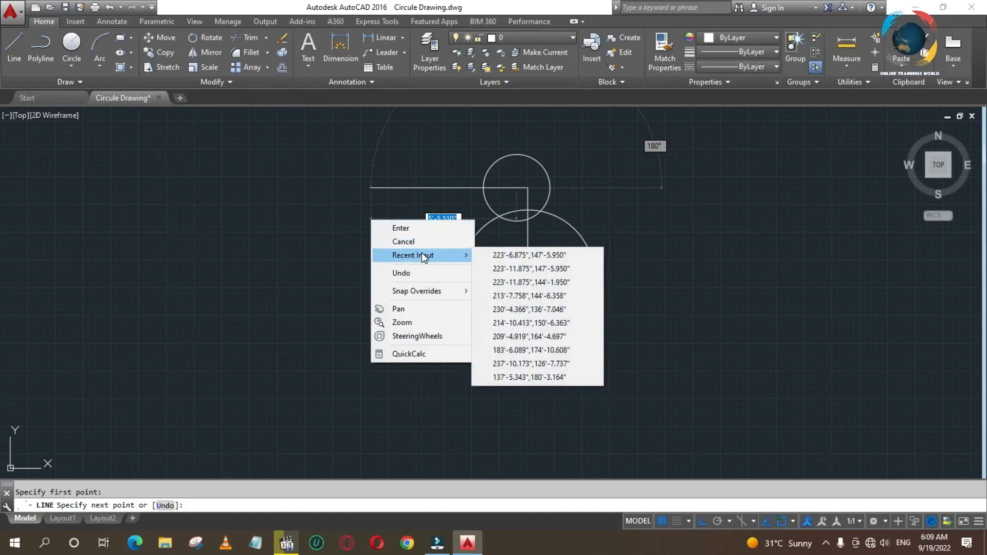
pyautogui.click(422, 242)
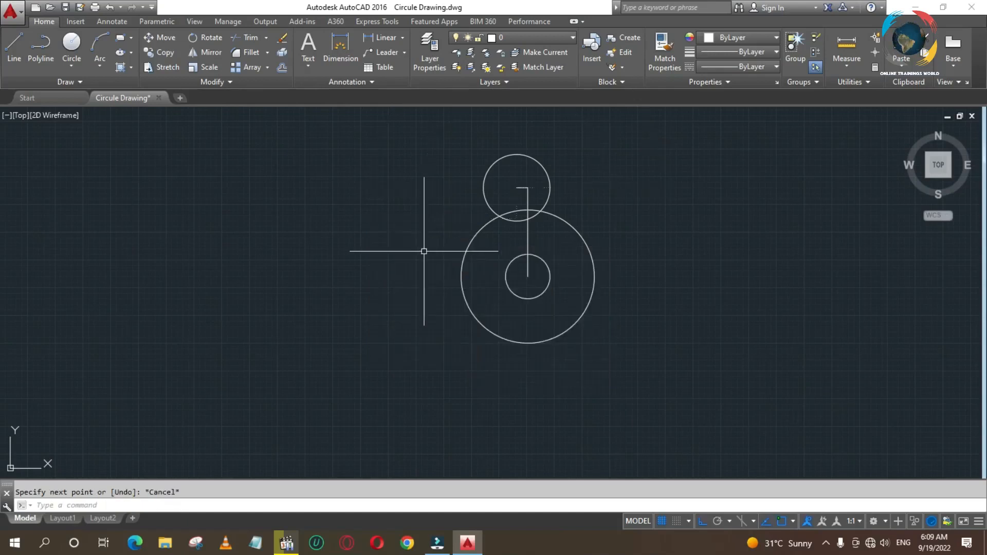
pyautogui.press('Return')
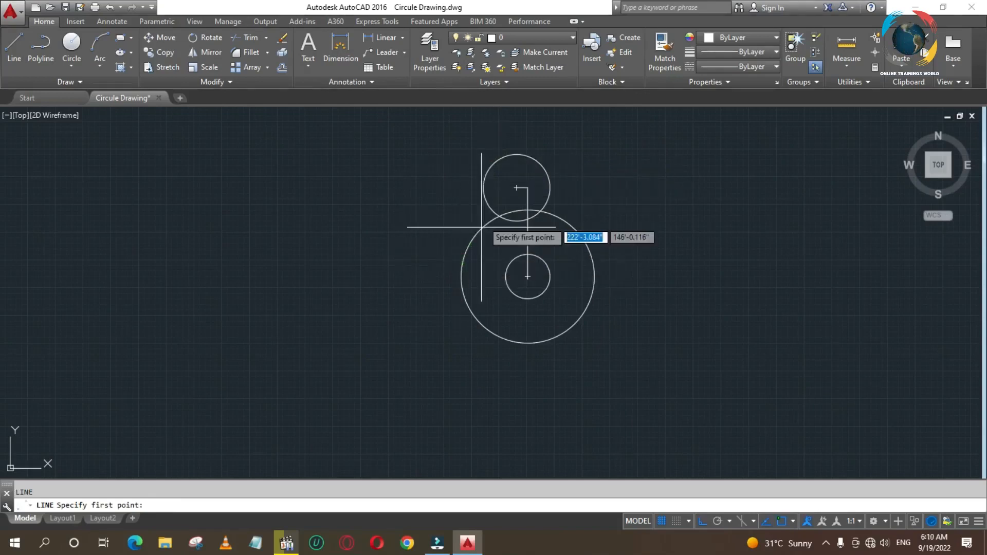
pyautogui.click(494, 162)
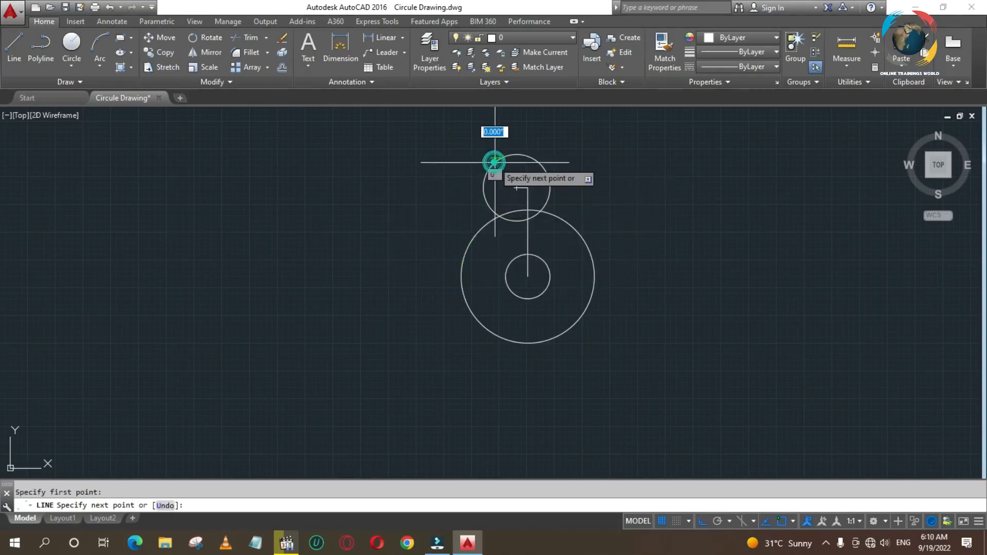
pyautogui.rightClick(406, 270)
pyautogui.moveTo(465, 308)
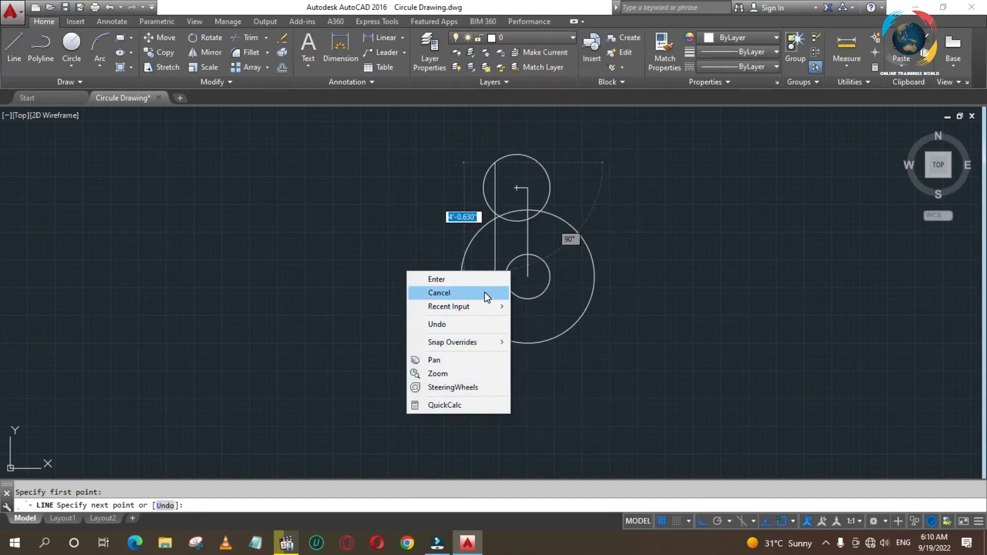
pyautogui.press('Escape')
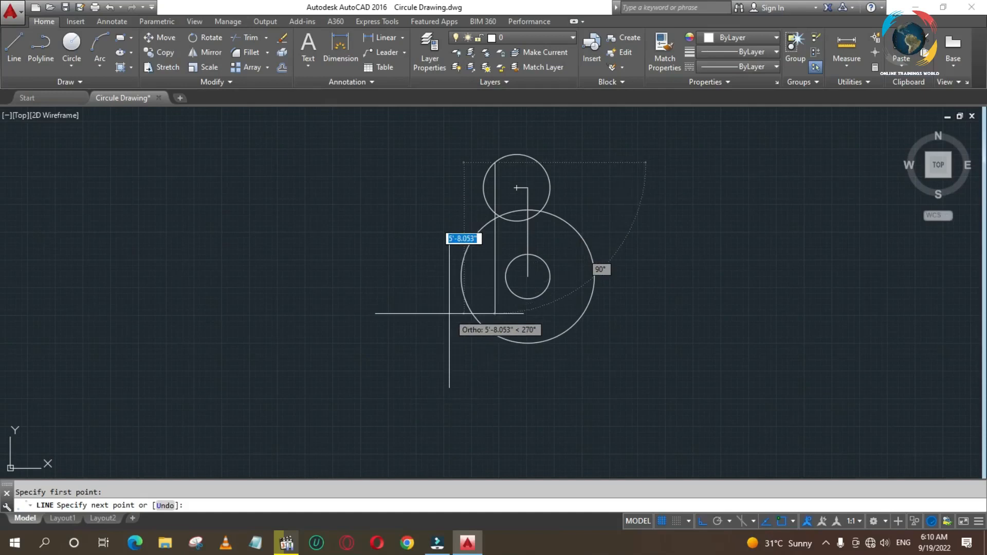
pyautogui.press('BackSpace')
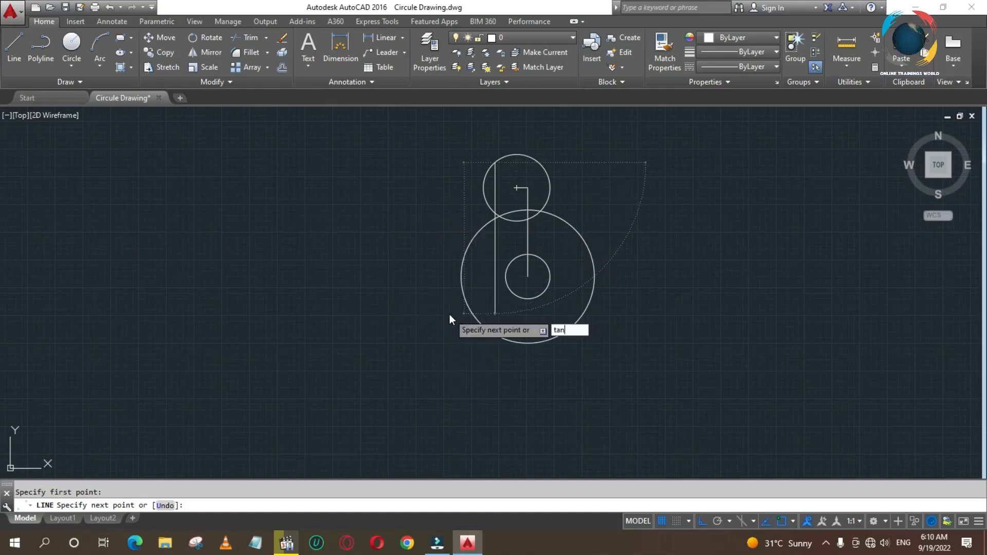
pyautogui.press('Return')
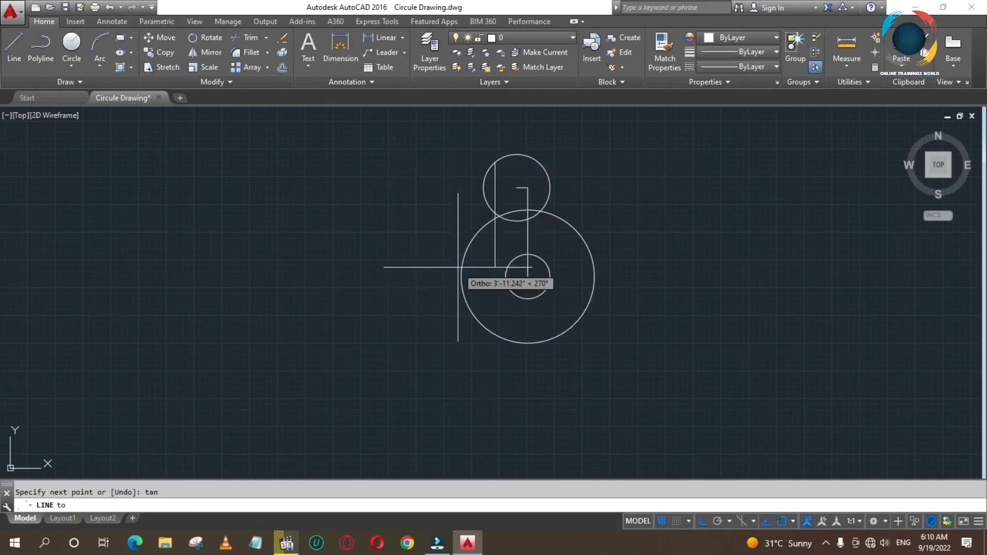
# Turn off Ortho mode and cancel the unfinished line
pyautogui.click(703, 521)
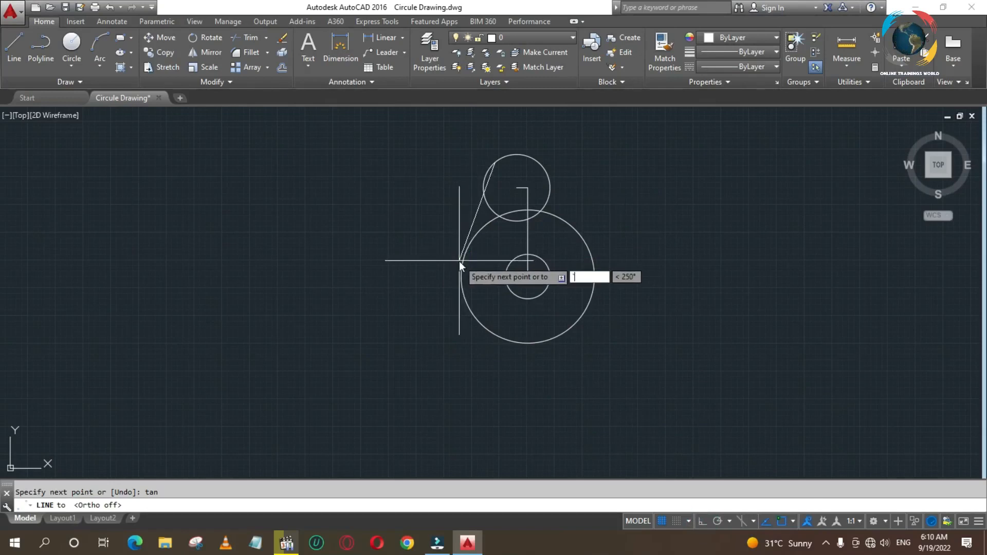
pyautogui.press('Escape')
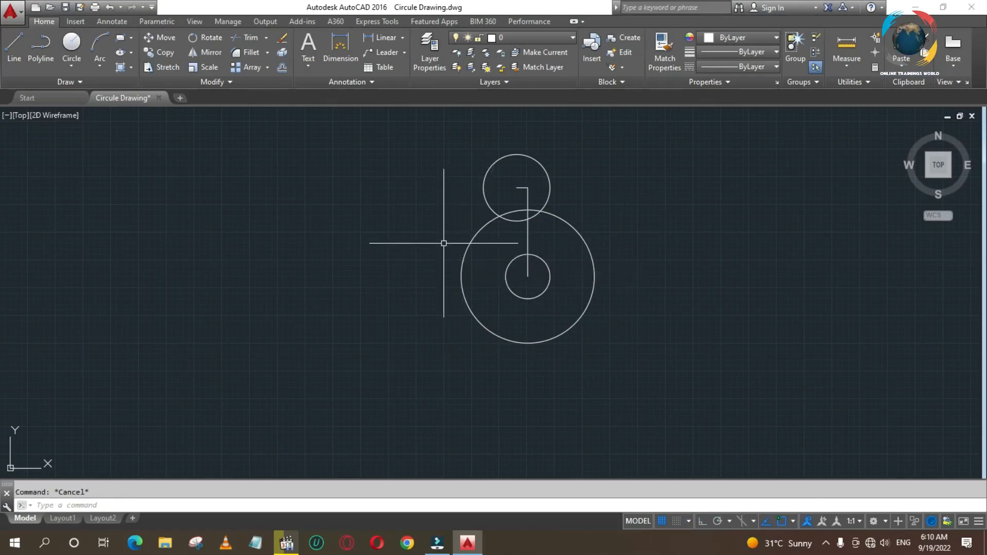
pyautogui.write('l')
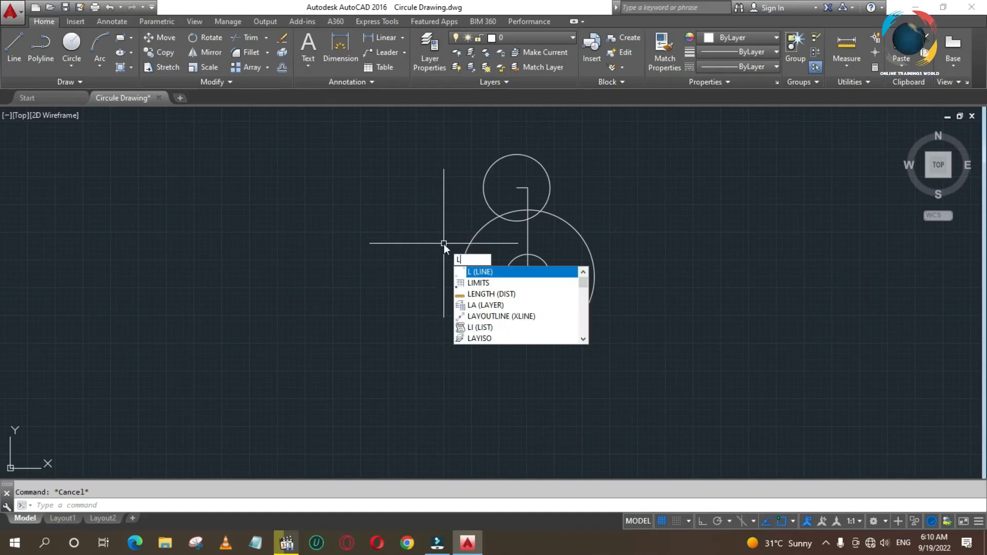
pyautogui.press('Return')
pyautogui.write('t')
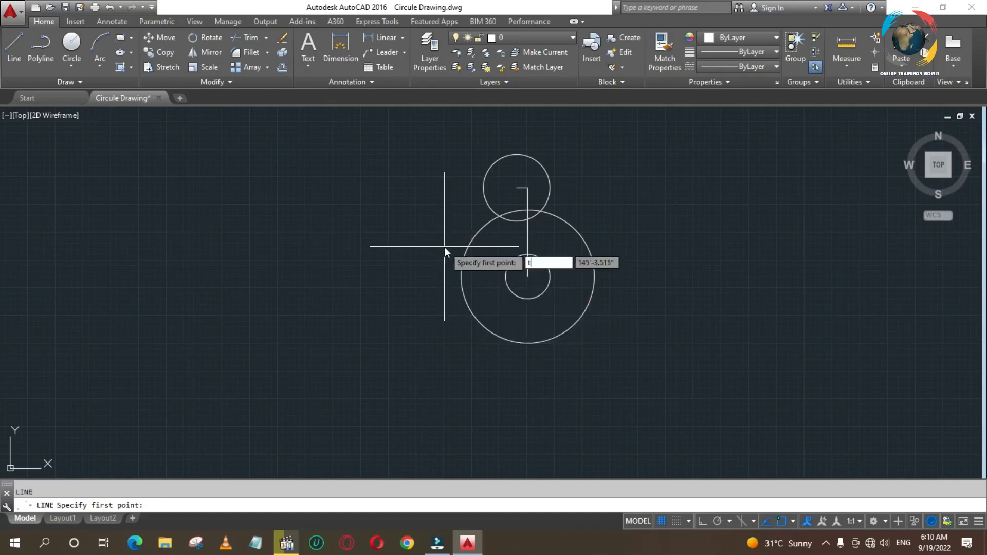
pyautogui.write('an')
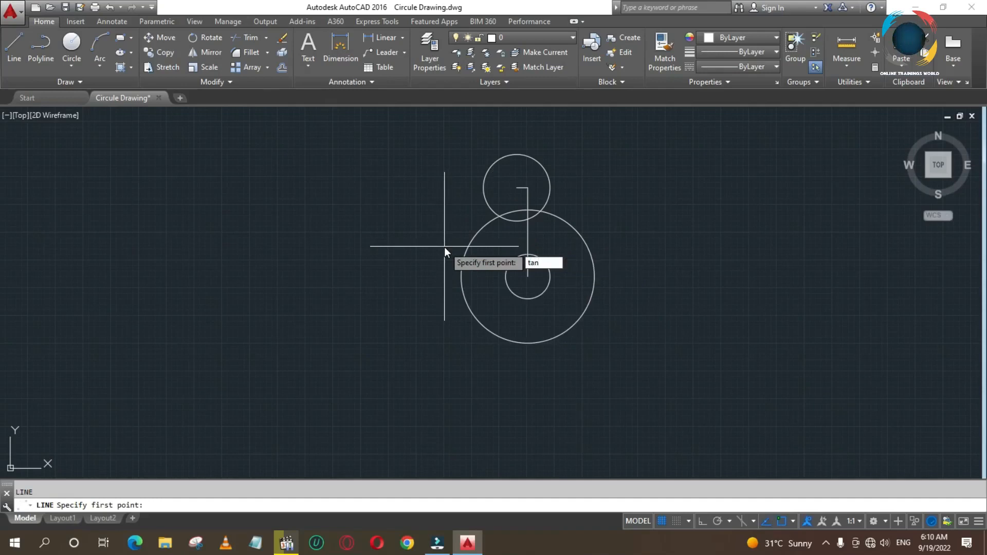
pyautogui.press('Return')
pyautogui.press('Escape')
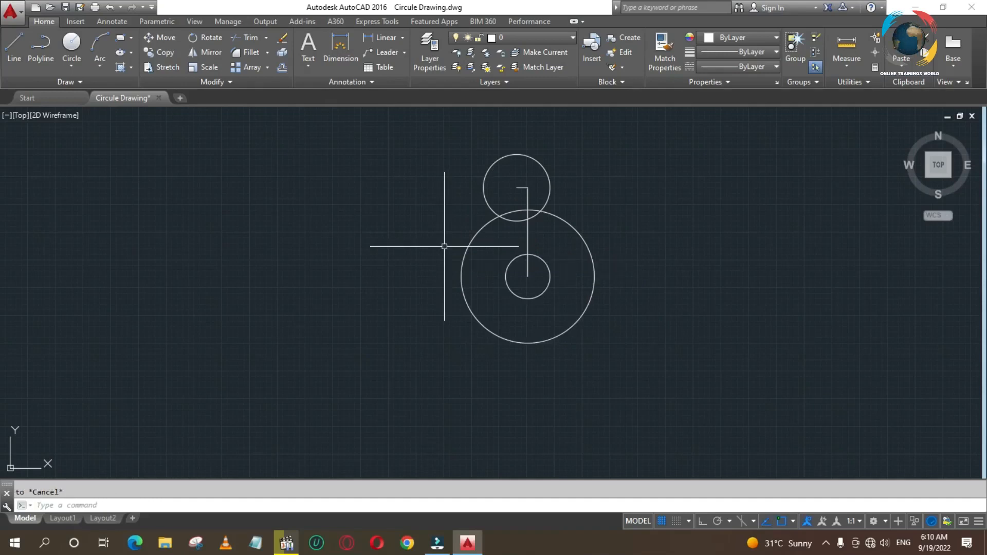
pyautogui.press('Return')
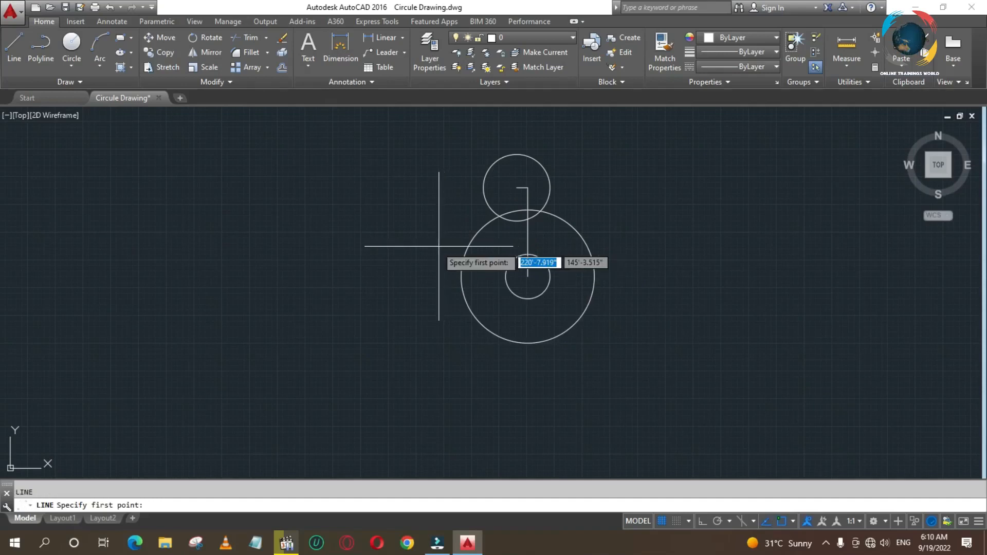
pyautogui.press('Return')
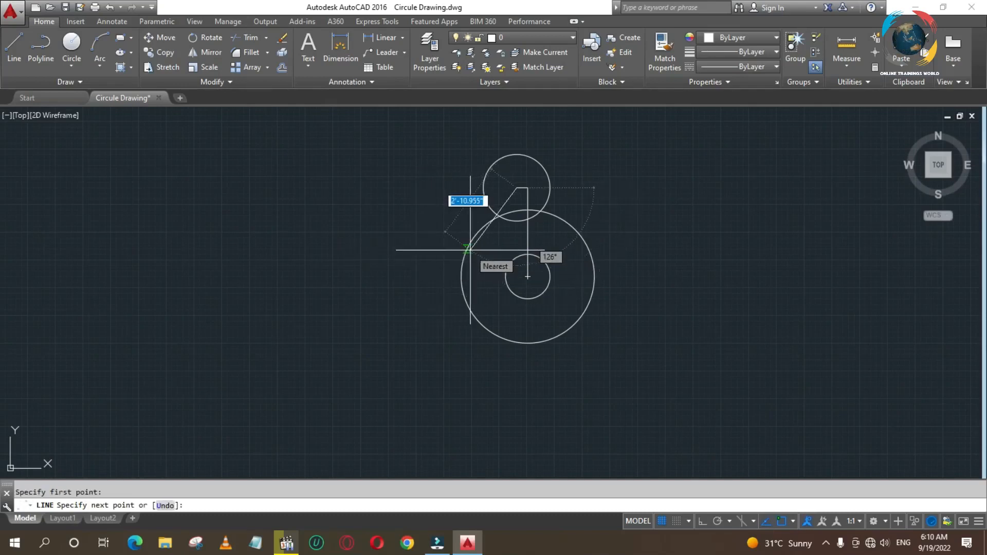
pyautogui.rightClick(421, 249)
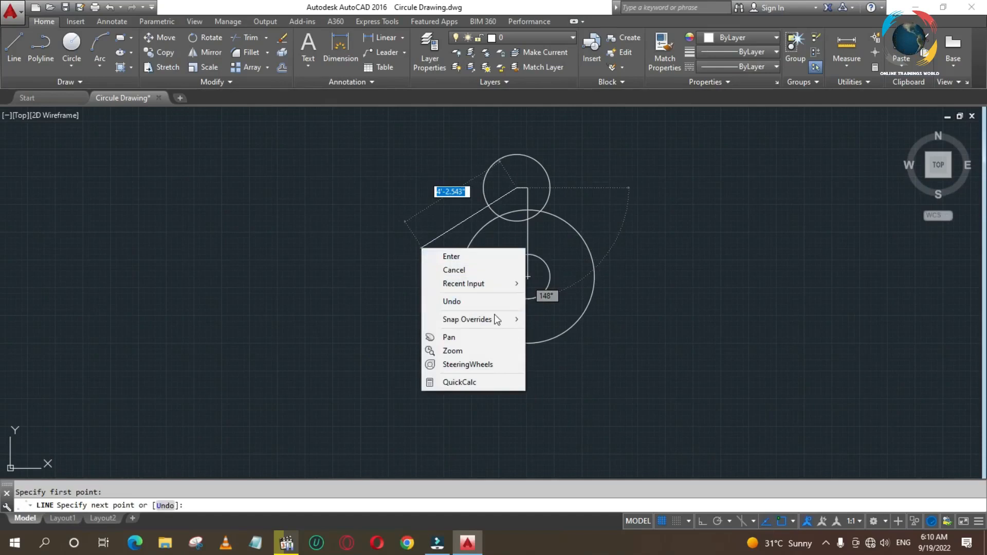
pyautogui.moveTo(510, 322)
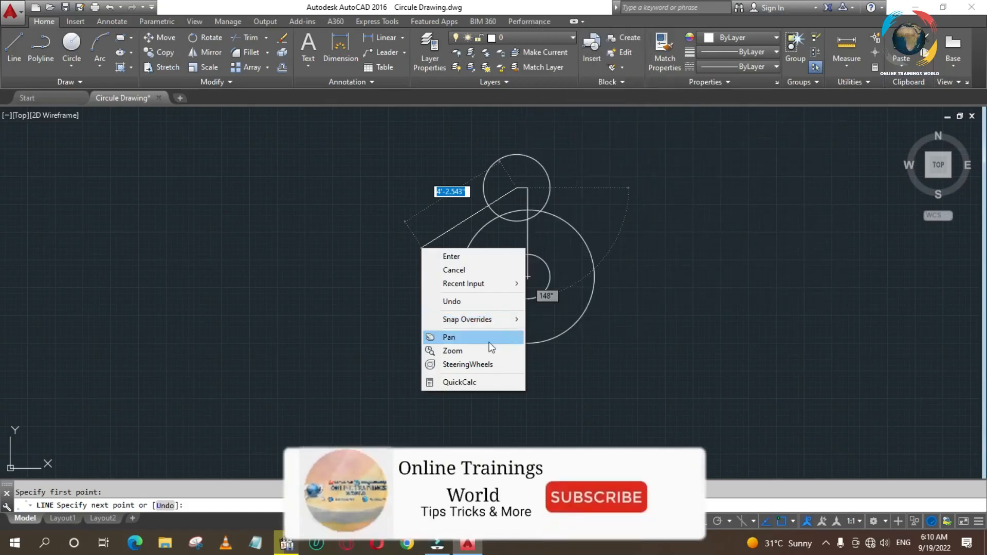
pyautogui.press('Escape')
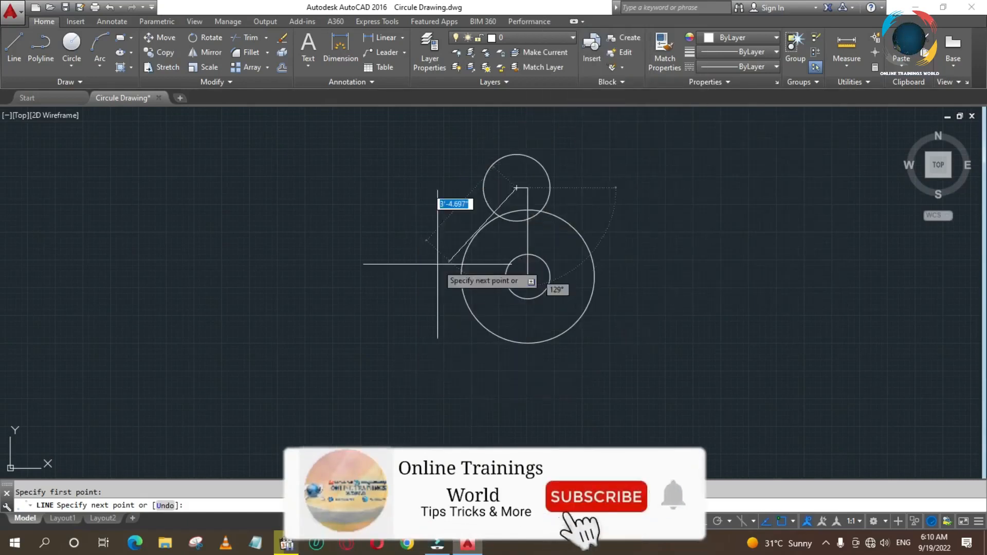
pyautogui.press('Escape')
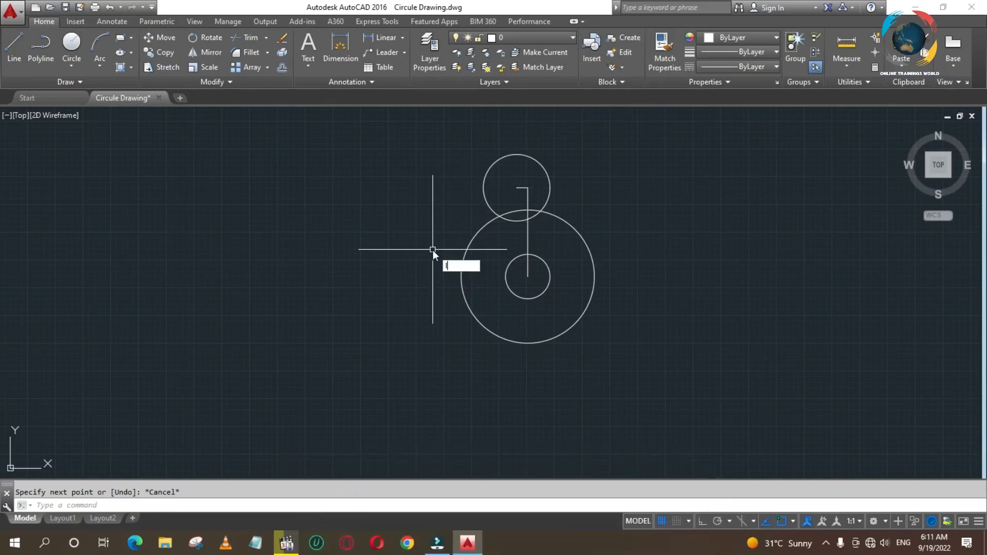
# Draw a line tangent to the left sides of the 30-radius and 15-radius circles using tangent snaps, turning on polar tracking midway
pyautogui.press('Return')
pyautogui.write('tan')
pyautogui.press('Return')
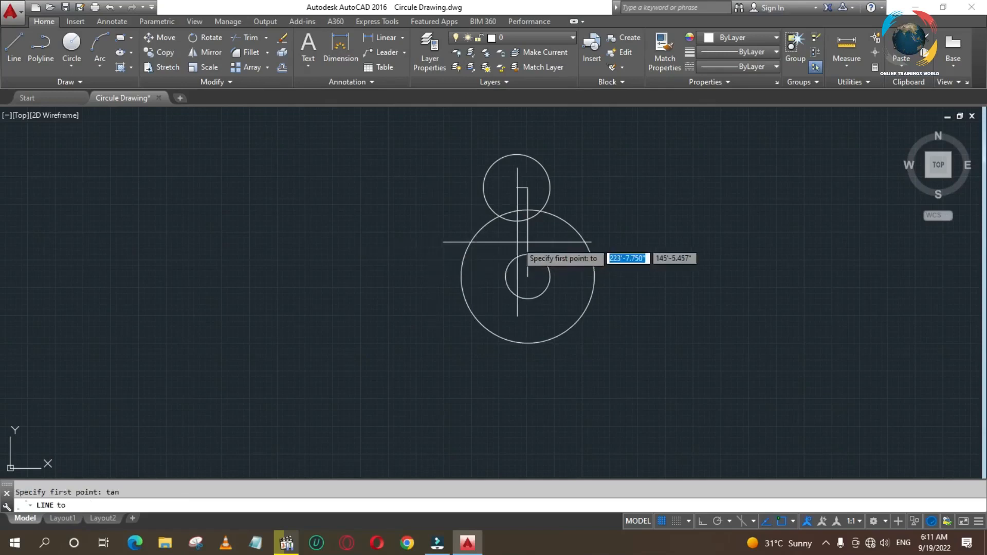
pyautogui.click(461, 272)
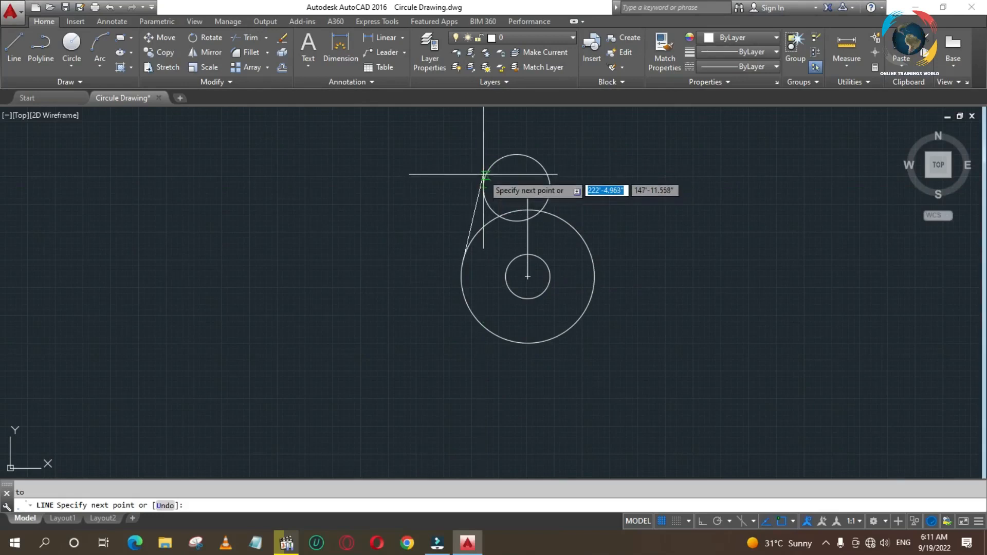
pyautogui.scroll(6, 482, 180)
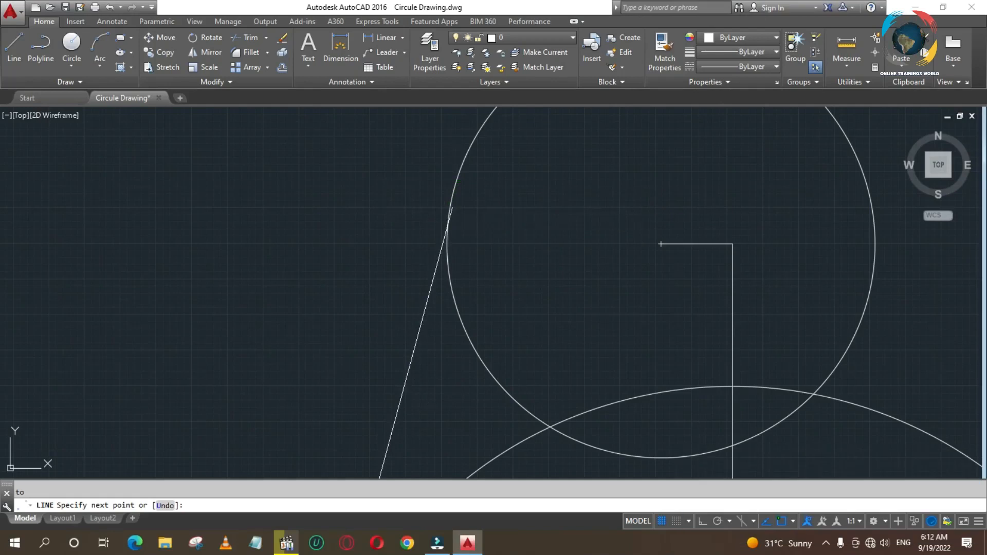
pyautogui.press('F10')
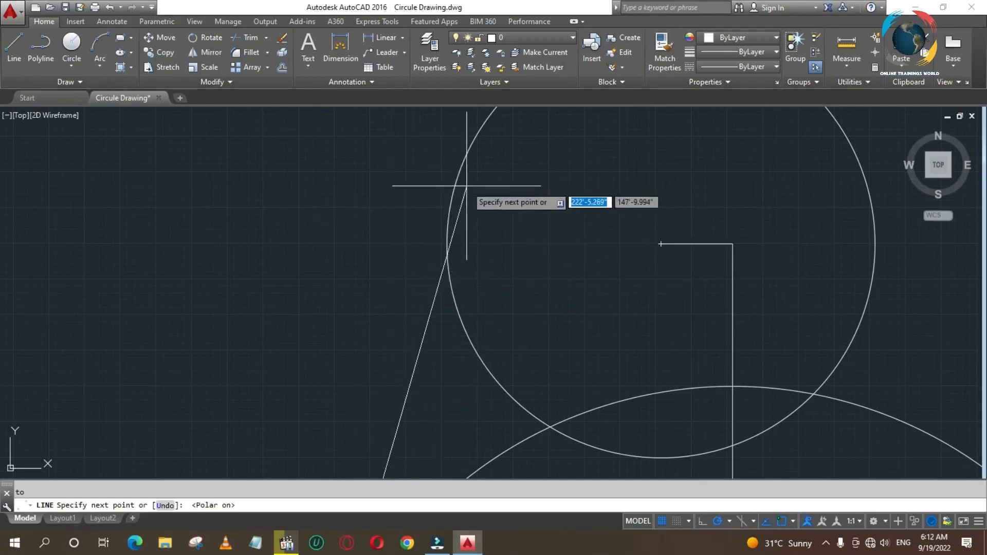
pyautogui.scroll(-6, 456, 176)
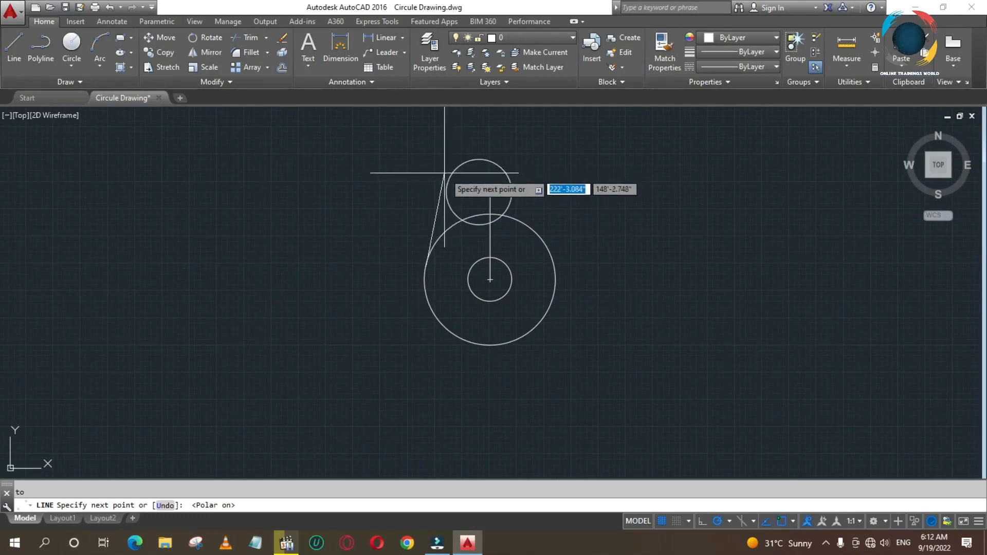
pyautogui.scroll(6, 446, 175)
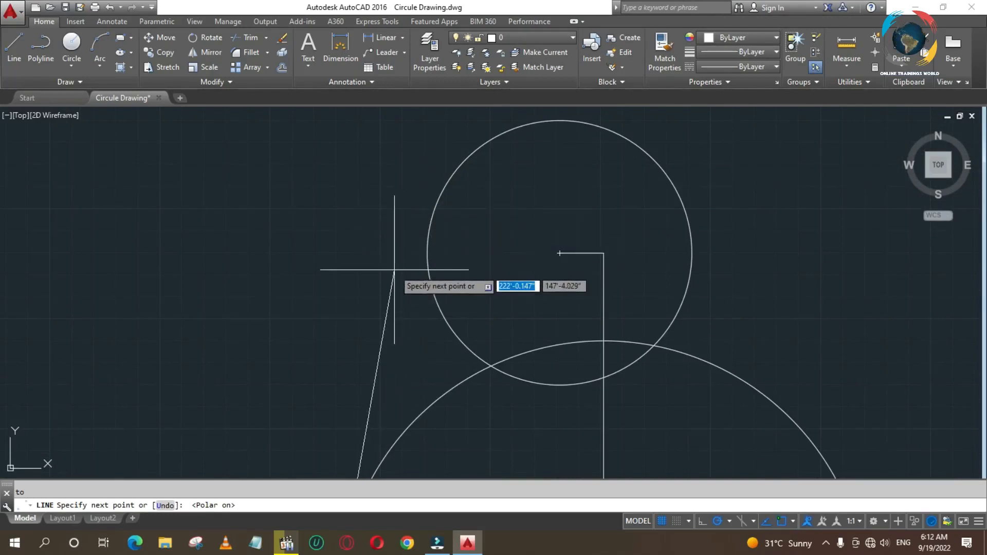
pyautogui.write('an')
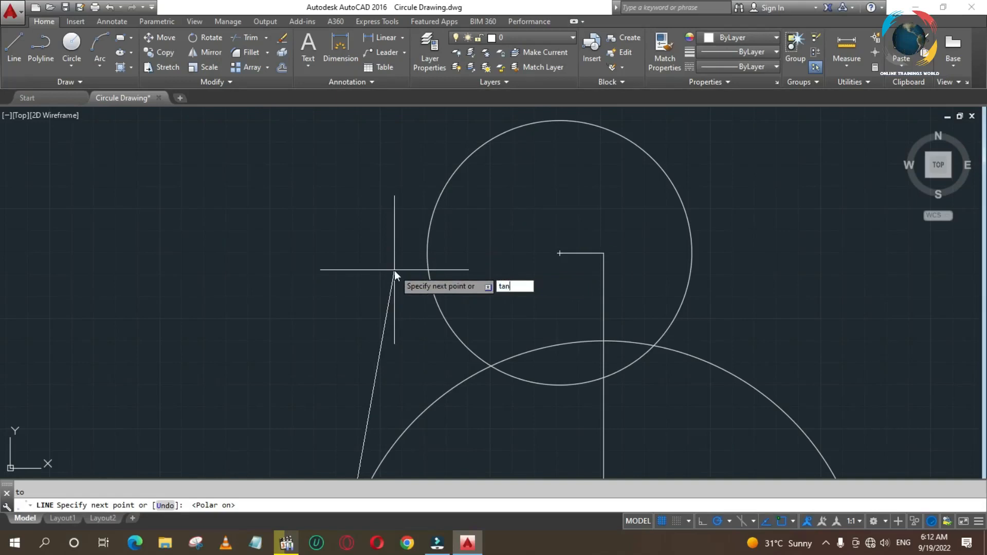
pyautogui.press('Return')
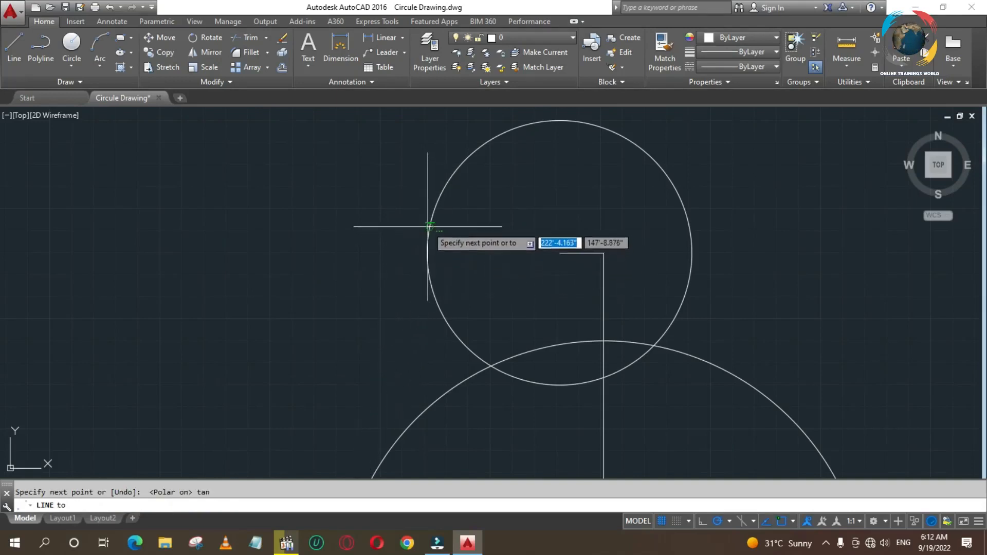
pyautogui.click(448, 179)
pyautogui.click(448, 179)
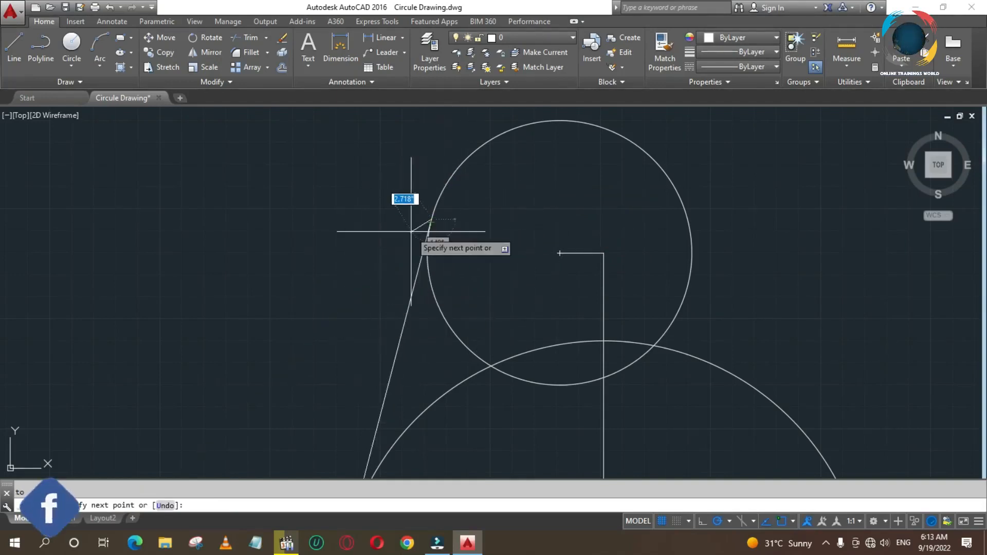
pyautogui.press('Return')
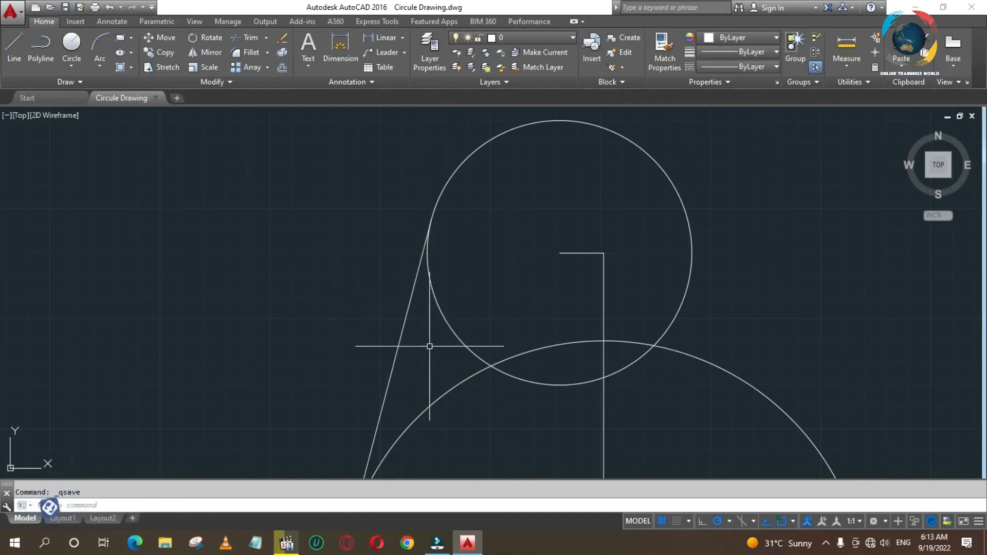
# Turn off polar tracking
pyautogui.scroll(-4, 508, 339)
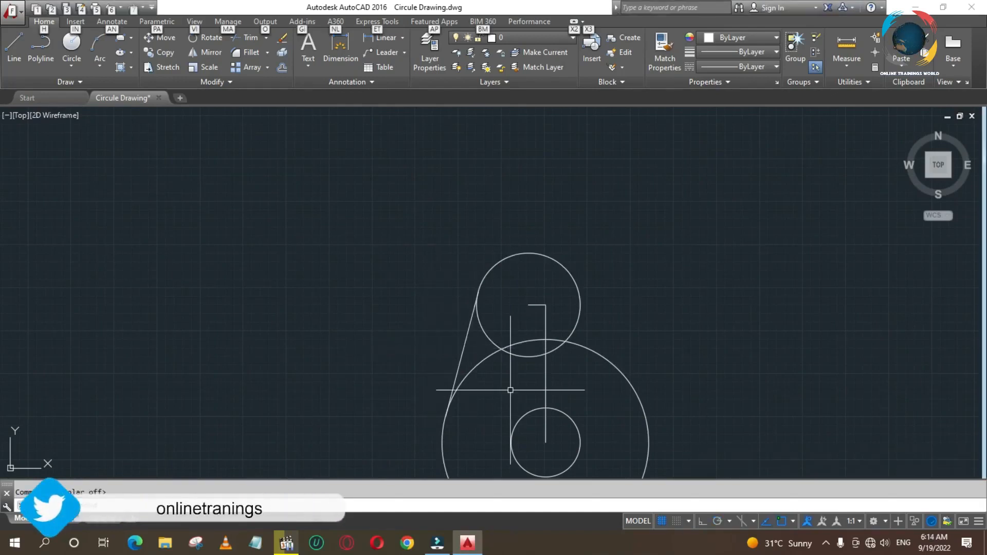
pyautogui.press('F10')
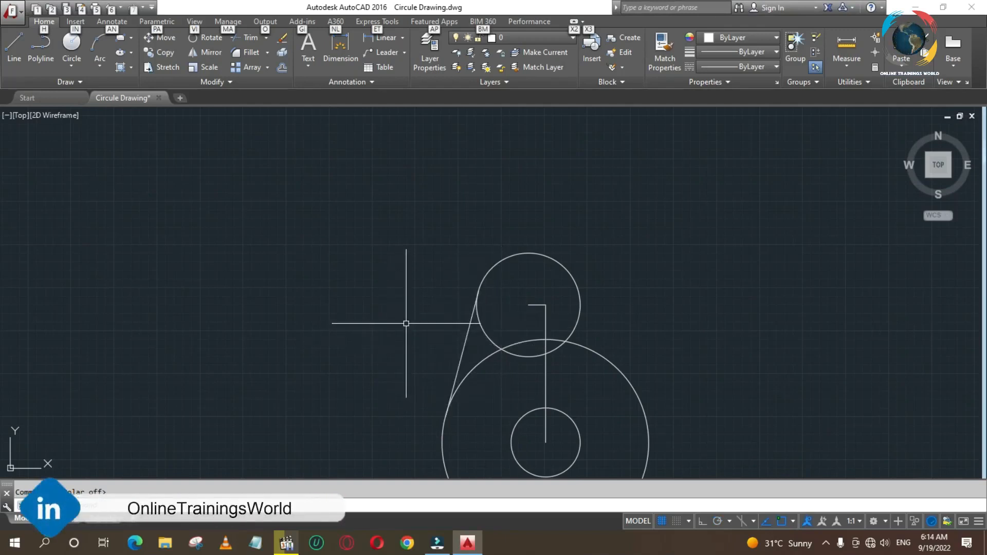
pyautogui.press('Escape')
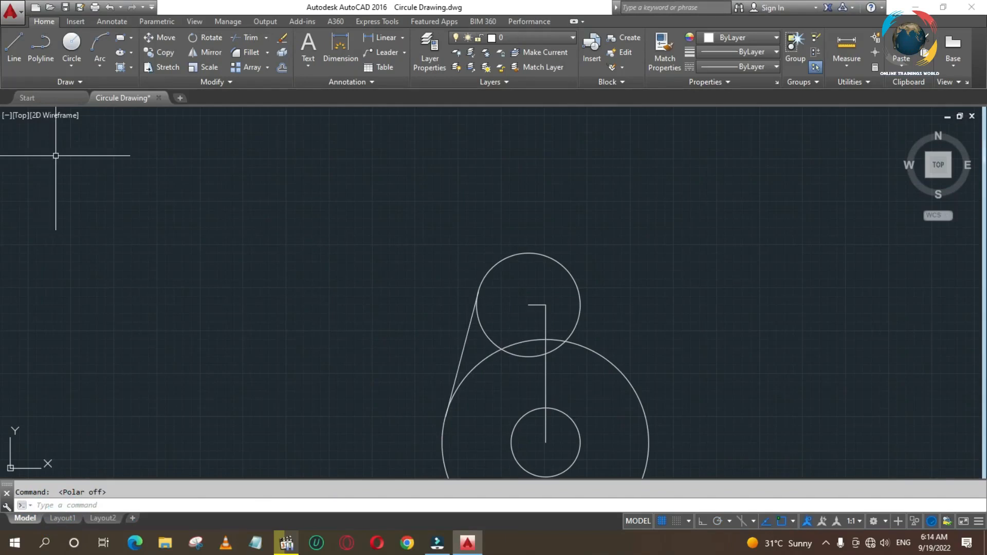
pyautogui.click(42, 48)
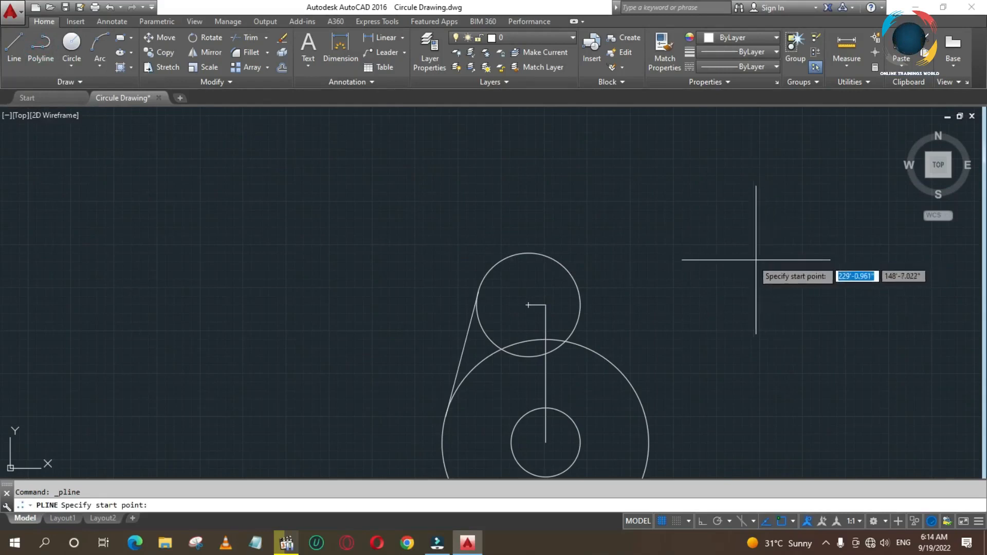
pyautogui.write('a')
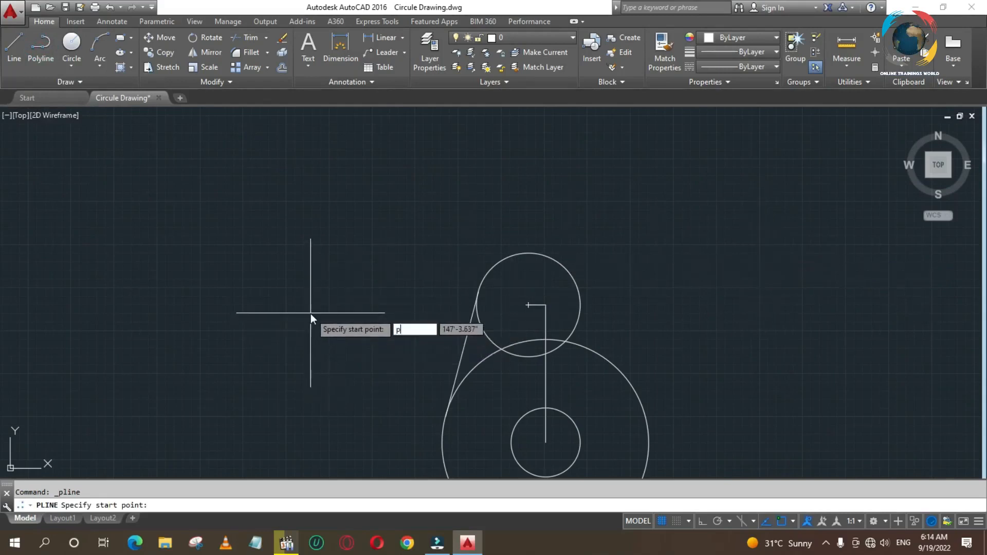
pyautogui.press('Return')
pyautogui.press('Escape')
# Select the outer outline of the finished bracket drawing to examine how its straight segments and arc form one polyline
pyautogui.write('p')
pyautogui.press('Return')
pyautogui.moveTo(246, 274); pyautogui.dragTo(407, 321)
pyautogui.scroll(-6, 500, 284)
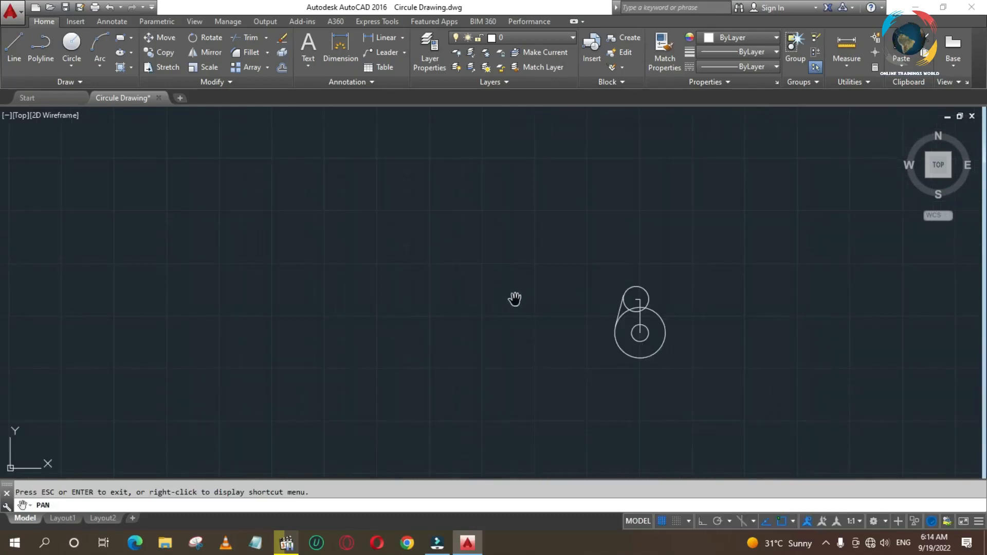
pyautogui.scroll(-4, 550, 285)
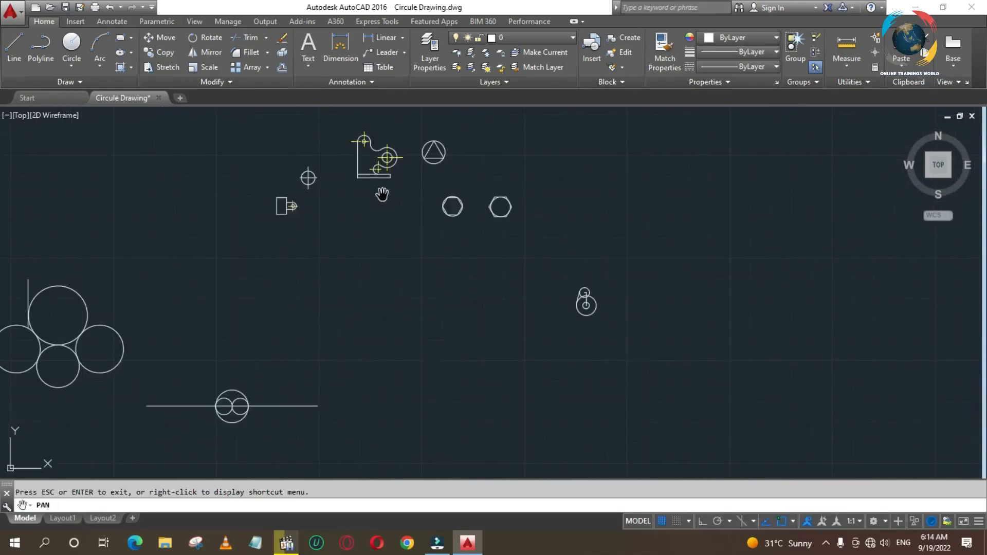
pyautogui.moveTo(382, 194); pyautogui.dragTo(427, 316)
pyautogui.scroll(8, 428, 303)
pyautogui.press('Escape')
pyautogui.click(314, 157)
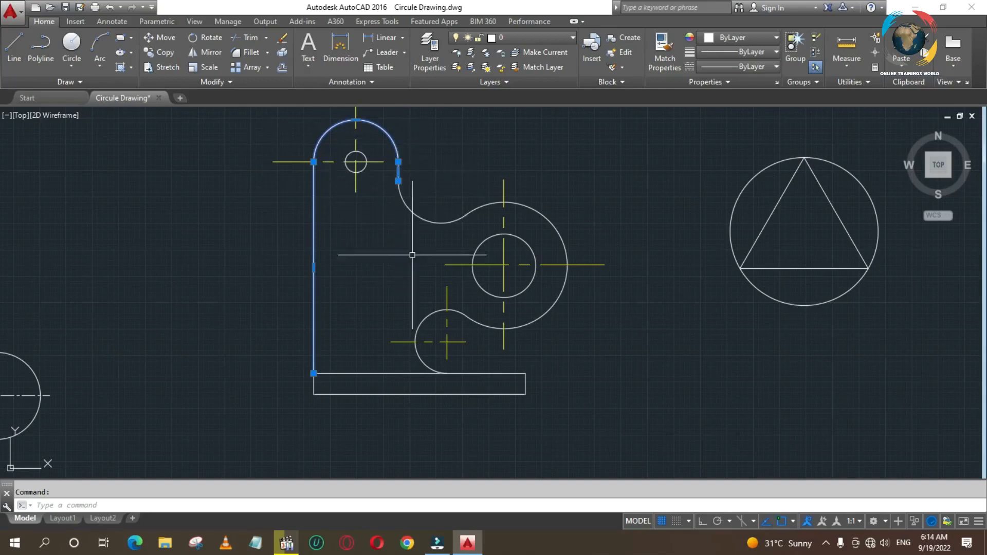
pyautogui.scroll(-2, 608, 319)
pyautogui.scroll(-2, 608, 319)
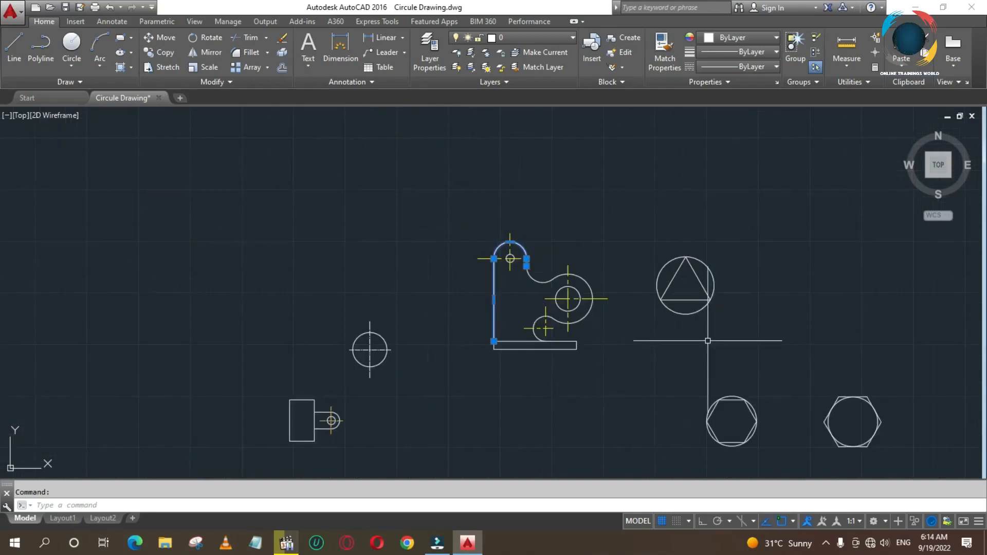
# Bring the circle figure with the tangent line back into view at working size
pyautogui.moveTo(770, 341); pyautogui.dragTo(361, 228, button='middle')
pyautogui.moveTo(455, 361); pyautogui.dragTo(442, 244, button='middle')
pyautogui.moveTo(495, 332); pyautogui.dragTo(479, 283, button='middle')
pyautogui.moveTo(514, 318); pyautogui.dragTo(469, 311, button='middle')
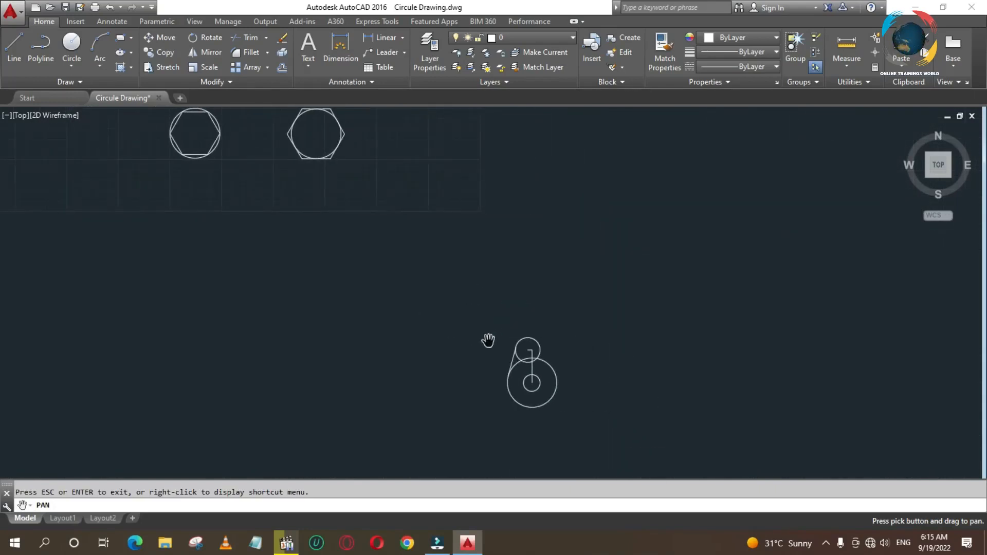
pyautogui.press('Escape')
pyautogui.scroll(8, 522, 354)
pyautogui.scroll(-2, 521, 353)
pyautogui.write('p')
pyautogui.press('Return')
pyautogui.moveTo(540, 350)
pyautogui.mouseDown()
pyautogui.moveTo(503, 340)
pyautogui.moveTo(427, 210)
pyautogui.mouseUp()
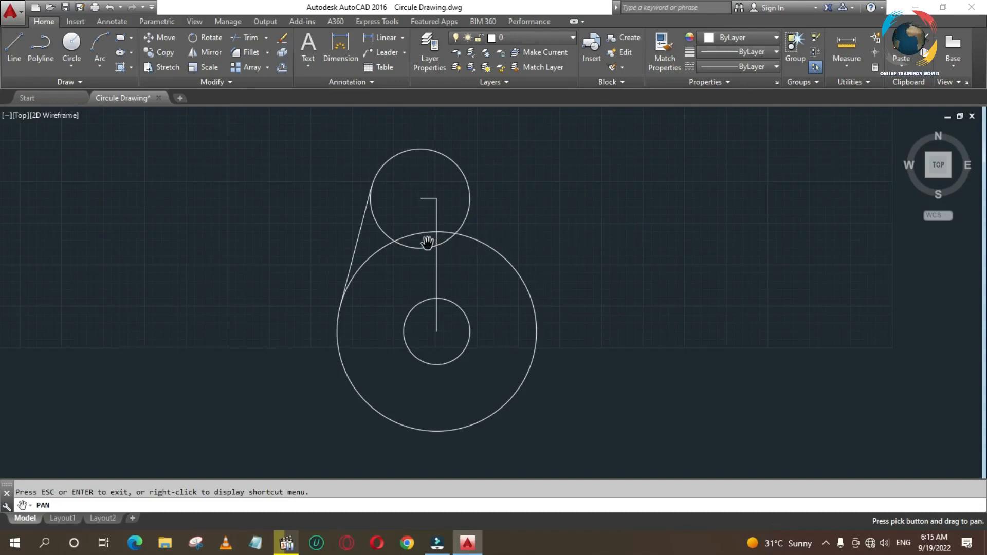
pyautogui.press('Escape')
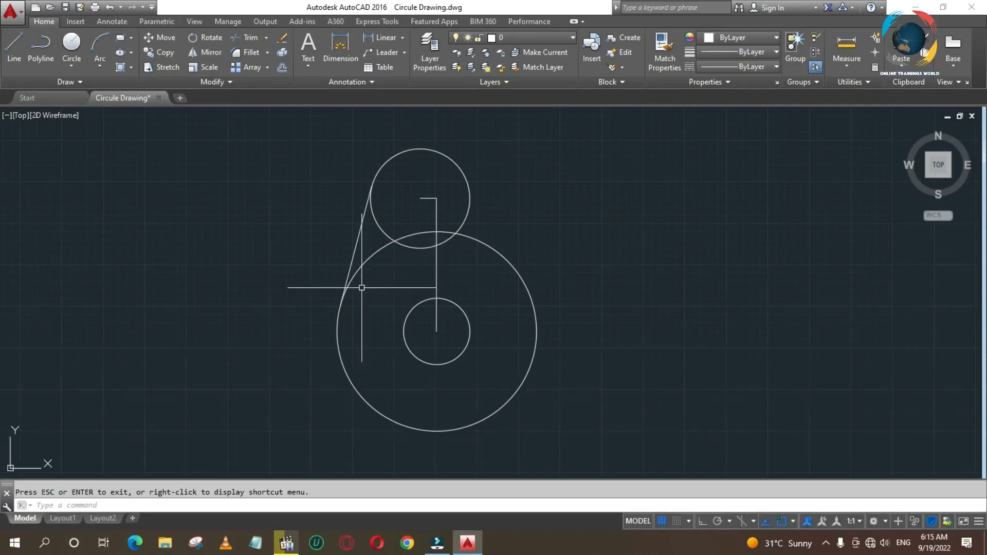
# Start a polyline at the top of the 15-radius circle and, with Ortho on, draw a 90-unit segment to the right
pyautogui.click(41, 46)
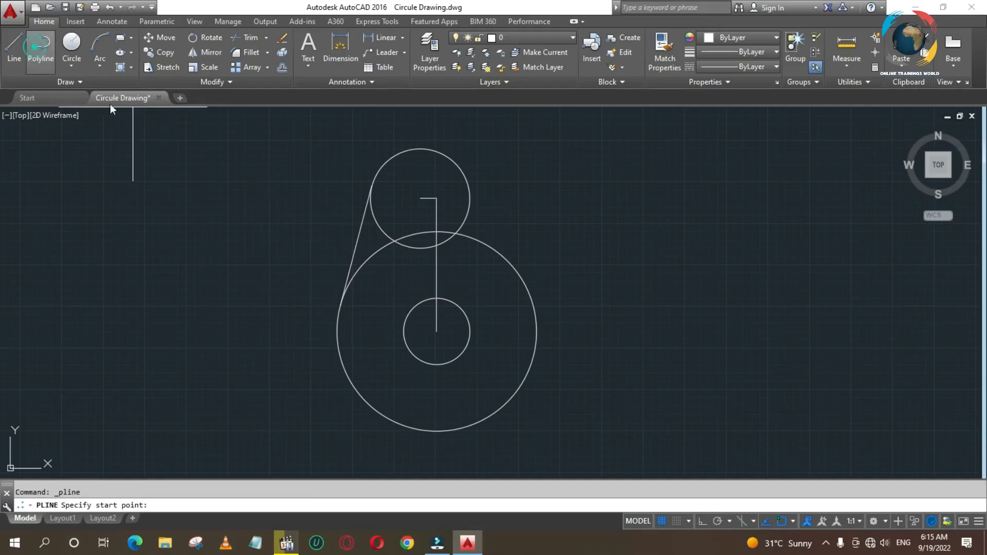
pyautogui.click(420, 149)
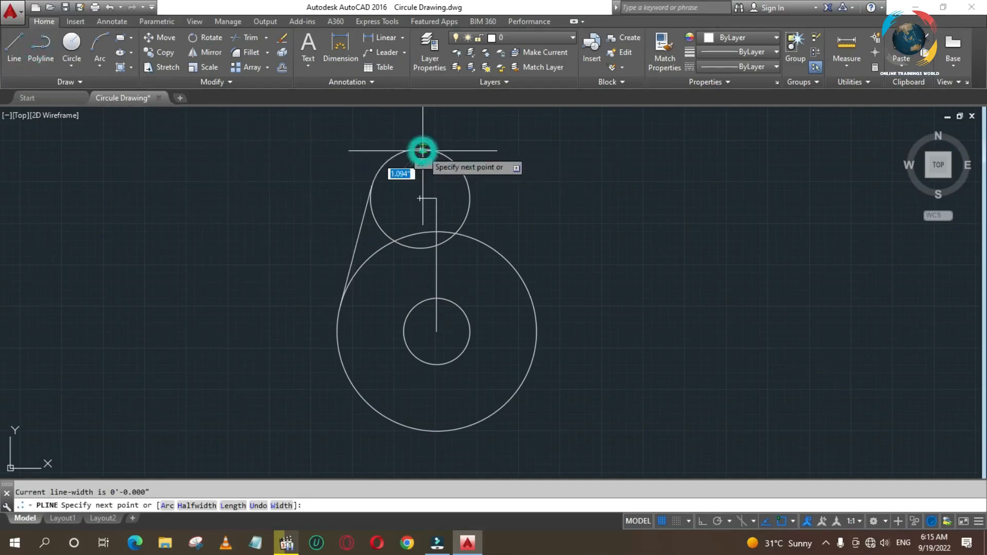
pyautogui.click(701, 521)
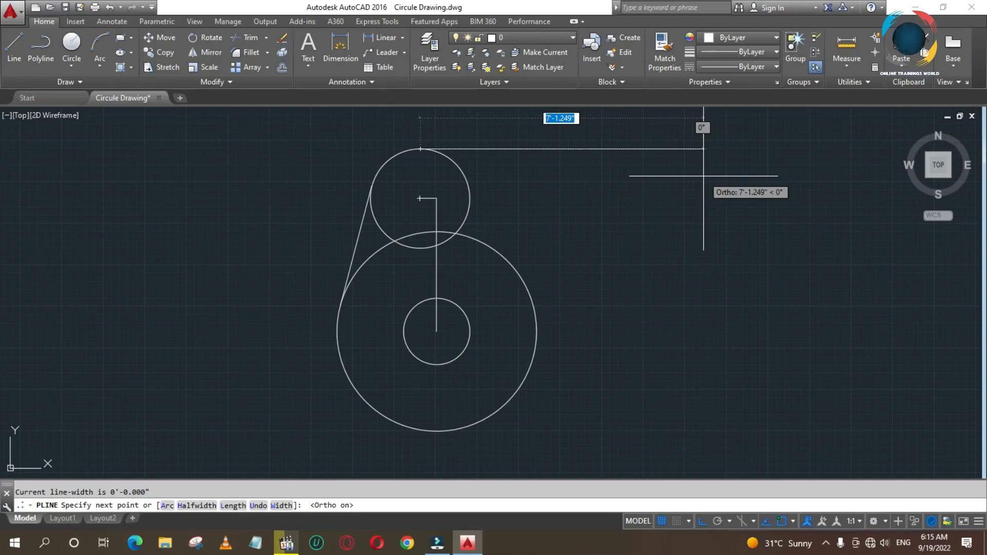
pyautogui.write('90')
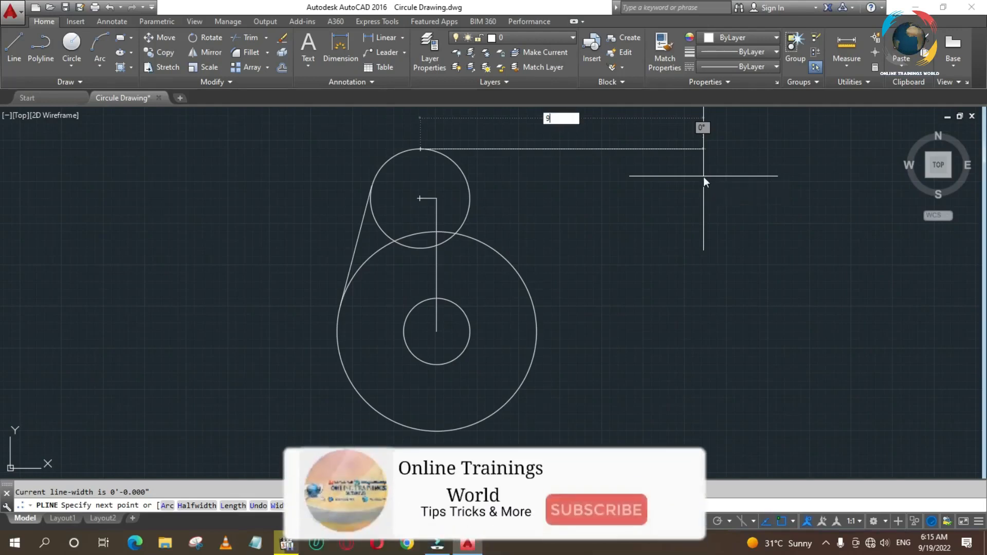
pyautogui.press('Return')
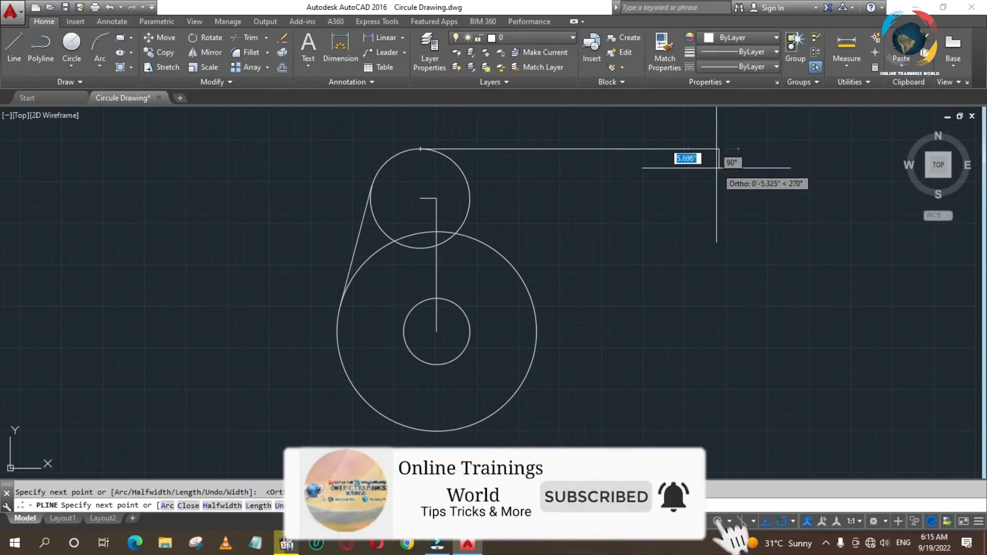
# Continue the polyline with an arc that ends 30 units straight below the segment's right end
pyautogui.rightClick(712, 177)
pyautogui.click(746, 234)
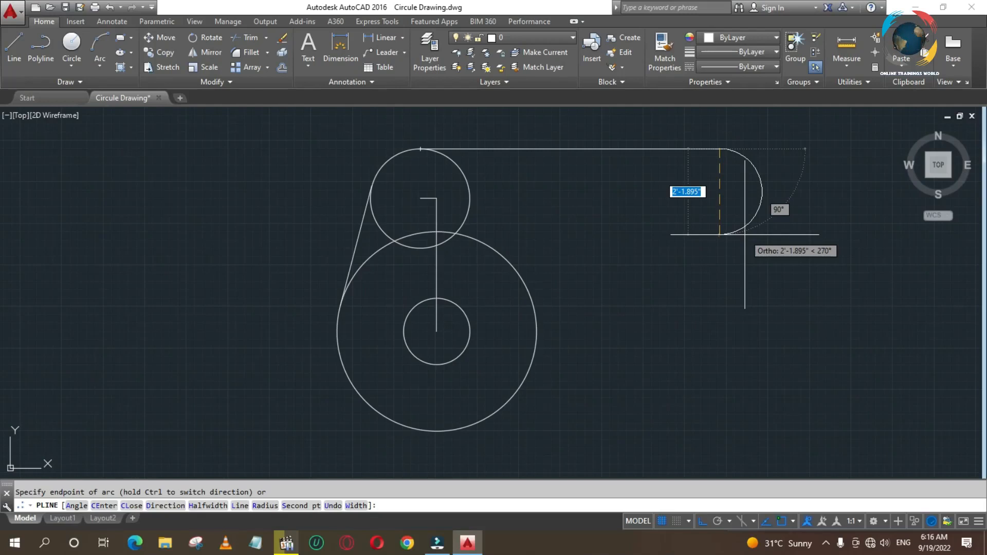
pyautogui.write('30')
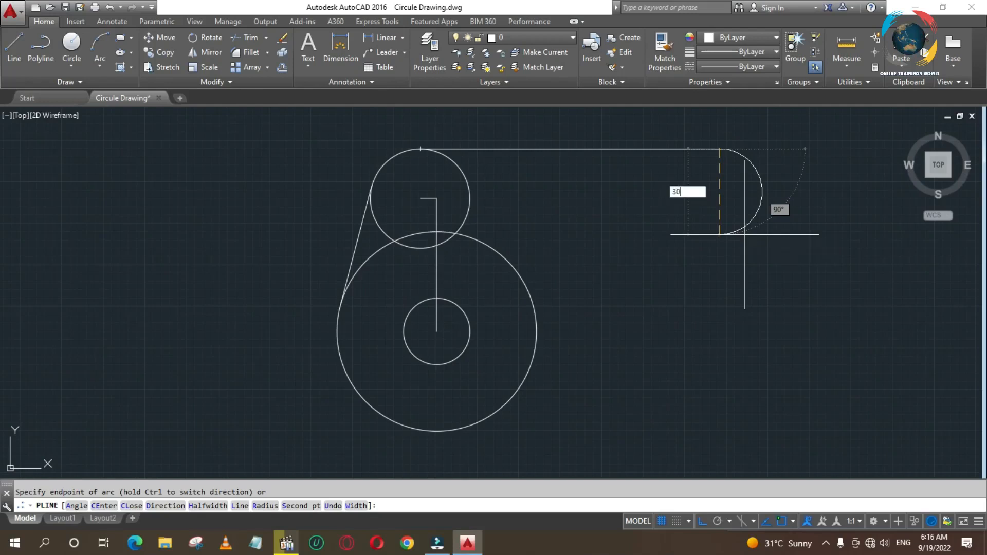
pyautogui.press('Return')
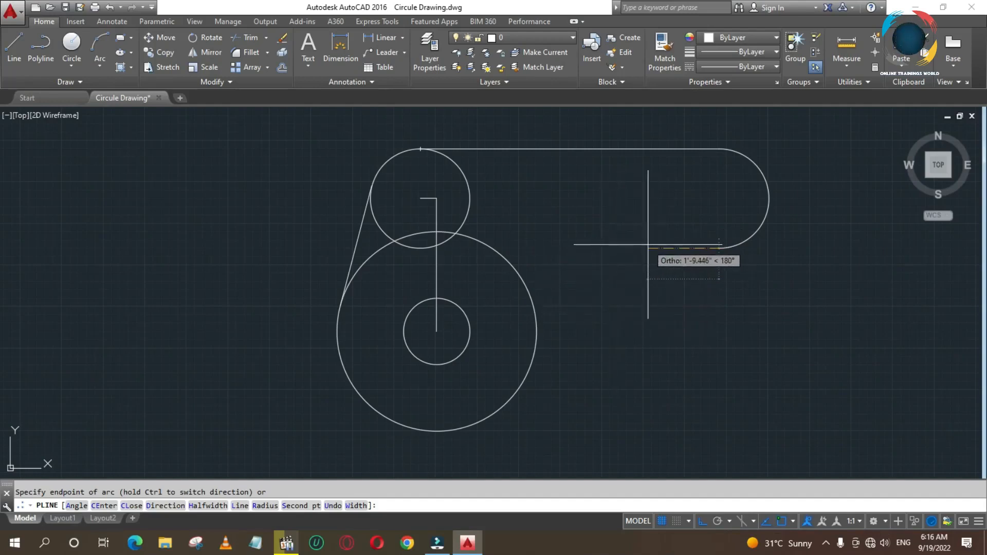
# Switch the polyline back to line mode, add a segment about 39 units to the left, and finish and select the polyline
pyautogui.rightClick(674, 248)
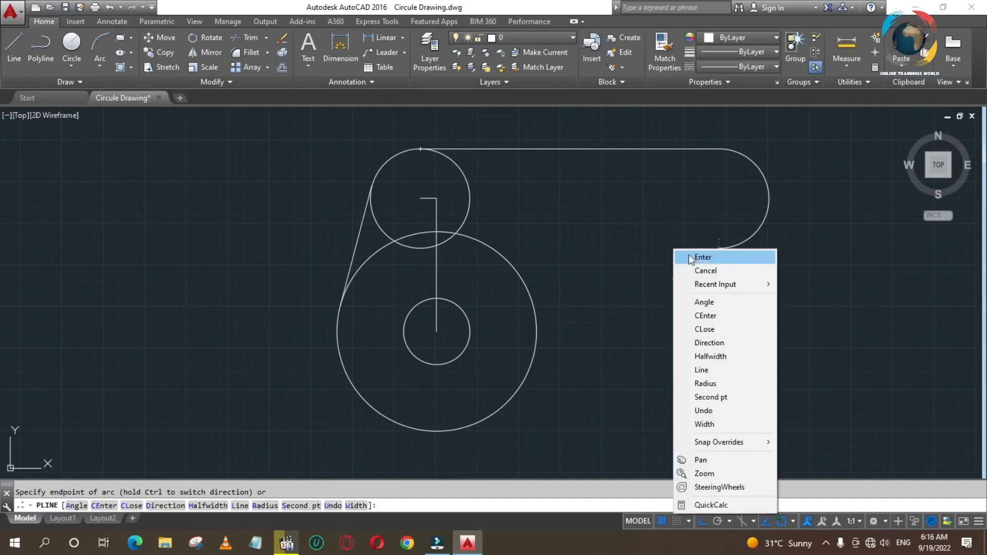
pyautogui.click(708, 370)
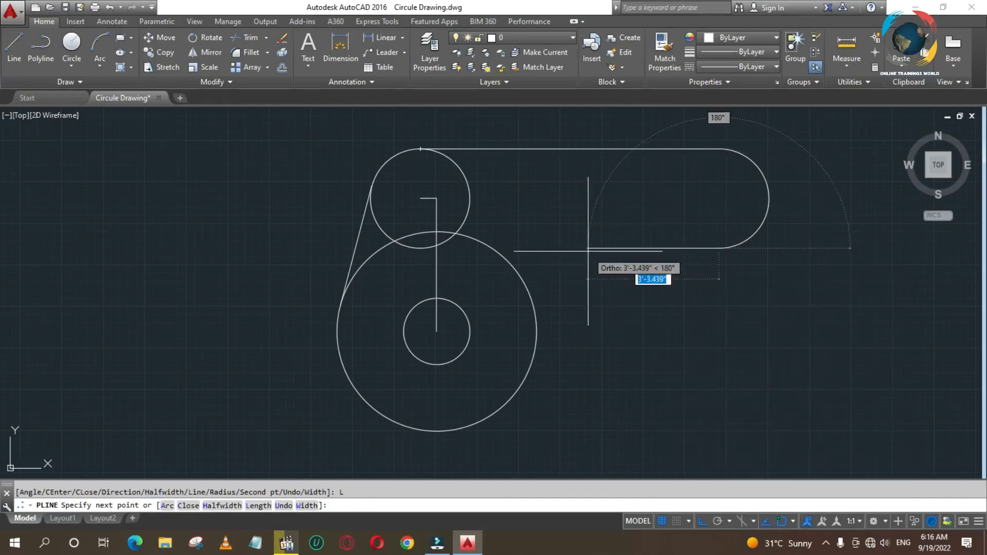
pyautogui.click(588, 250)
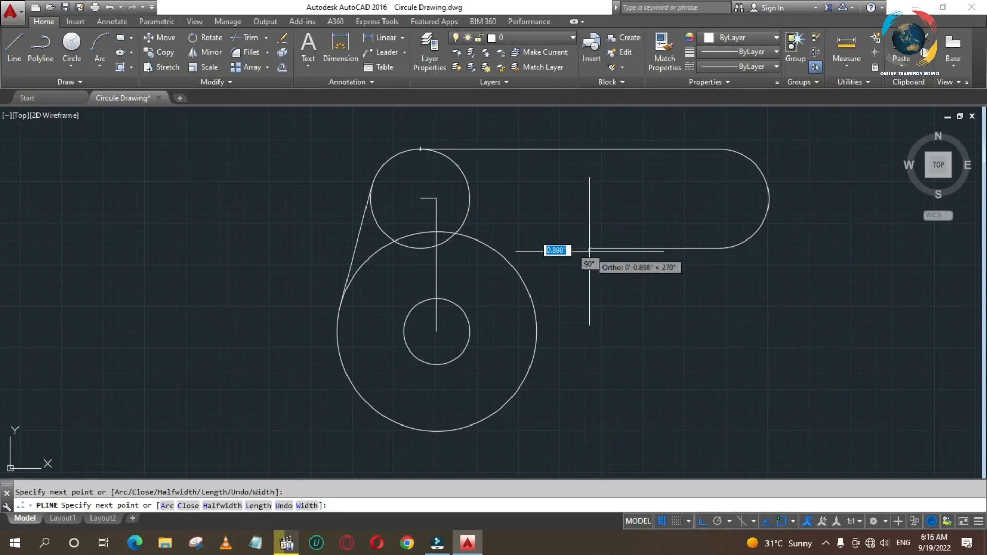
pyautogui.press('Return')
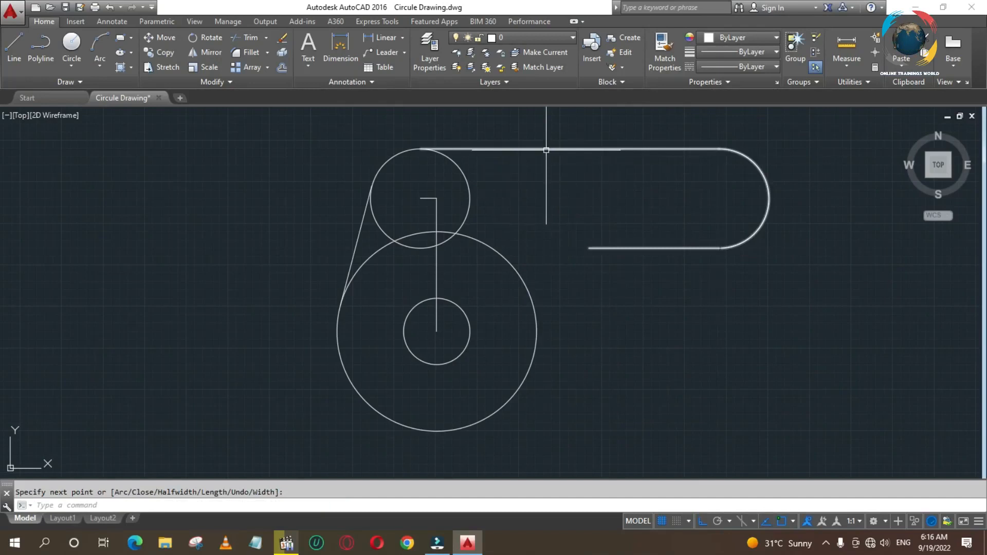
pyautogui.click(547, 150)
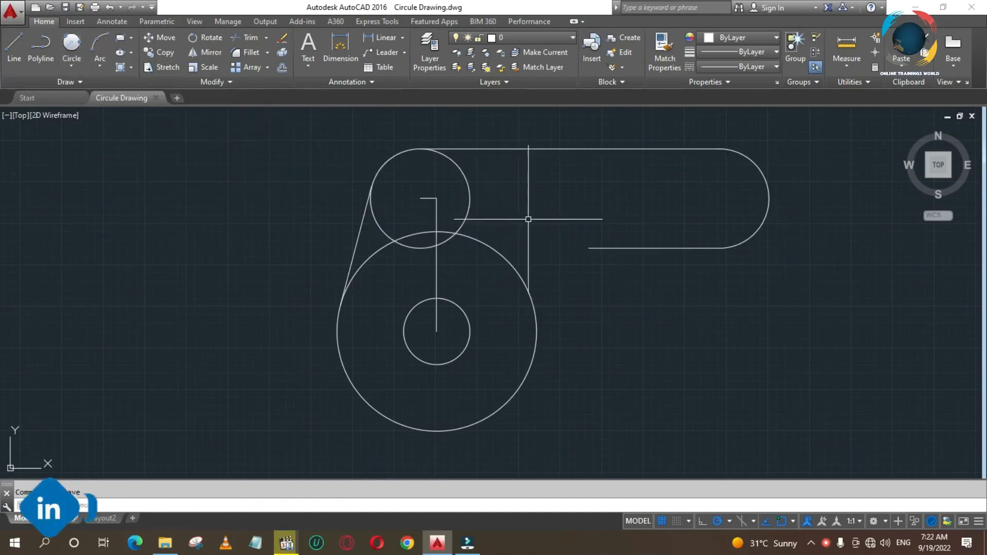
pyautogui.click(100, 61)
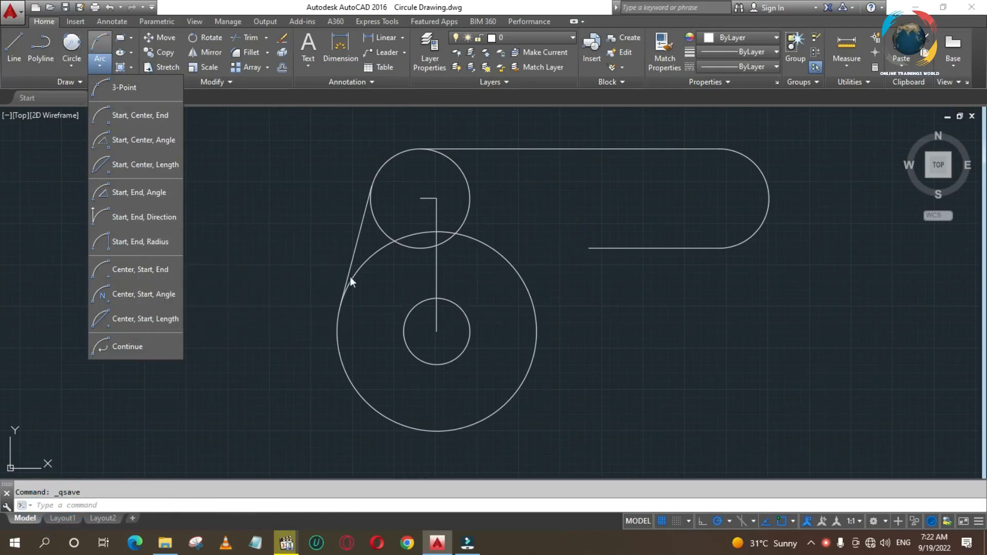
pyautogui.click(249, 231)
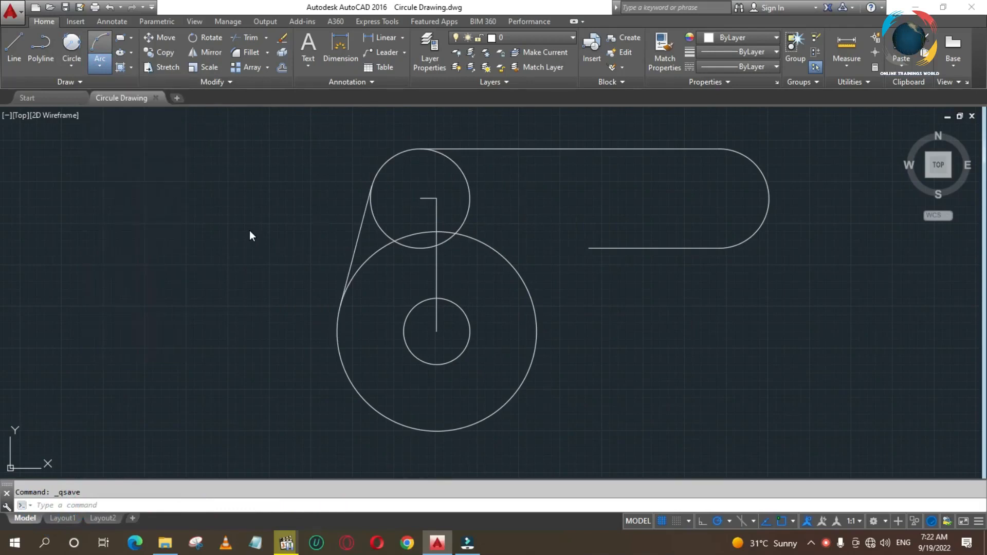
pyautogui.click(73, 66)
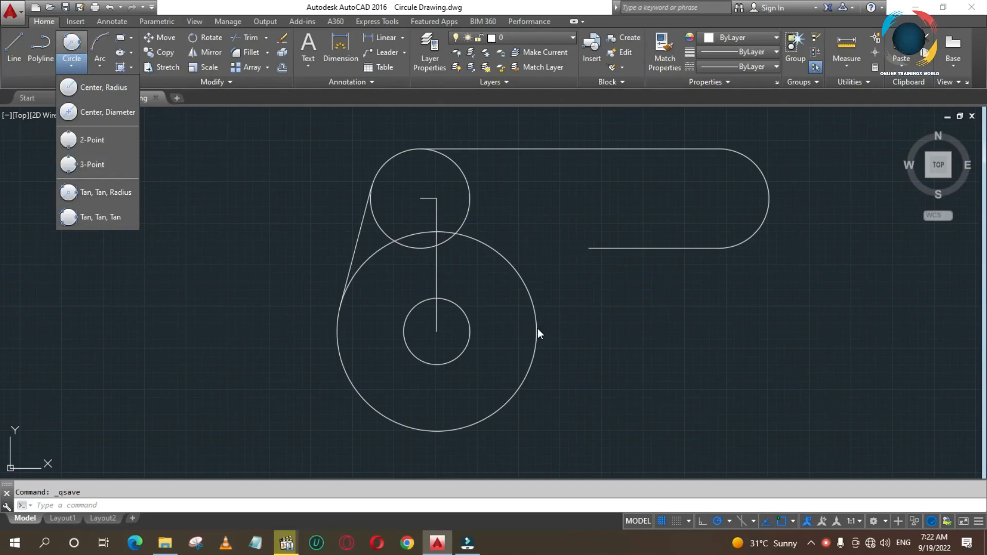
pyautogui.click(544, 344)
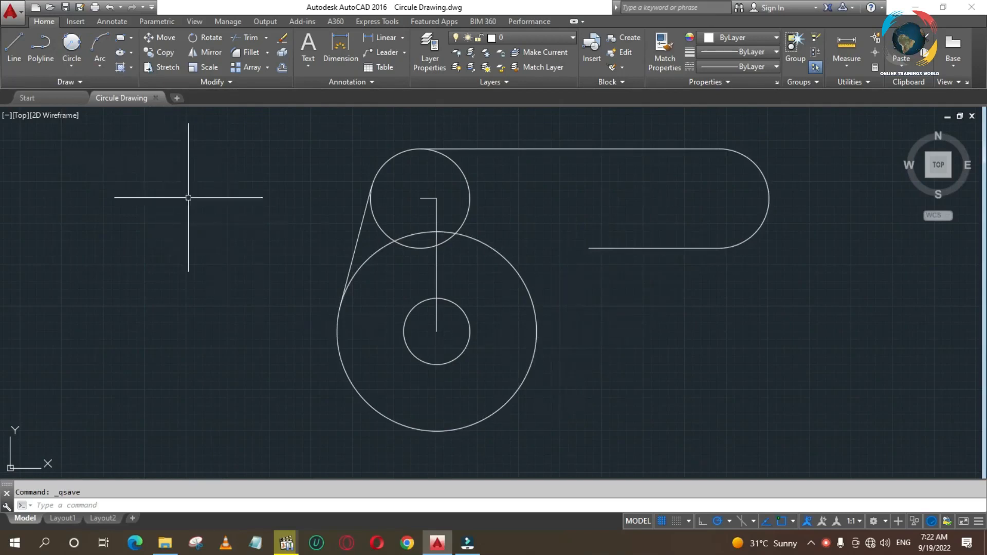
# Draw a radius-50 circle tangent to the large circle's lower right side and the arm's lower straight edge
pyautogui.click(72, 65)
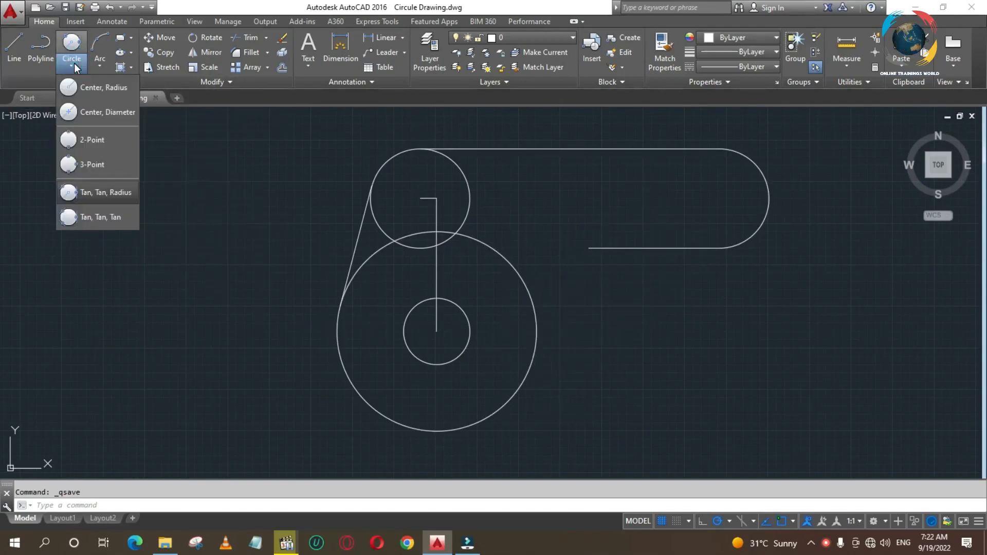
pyautogui.click(93, 193)
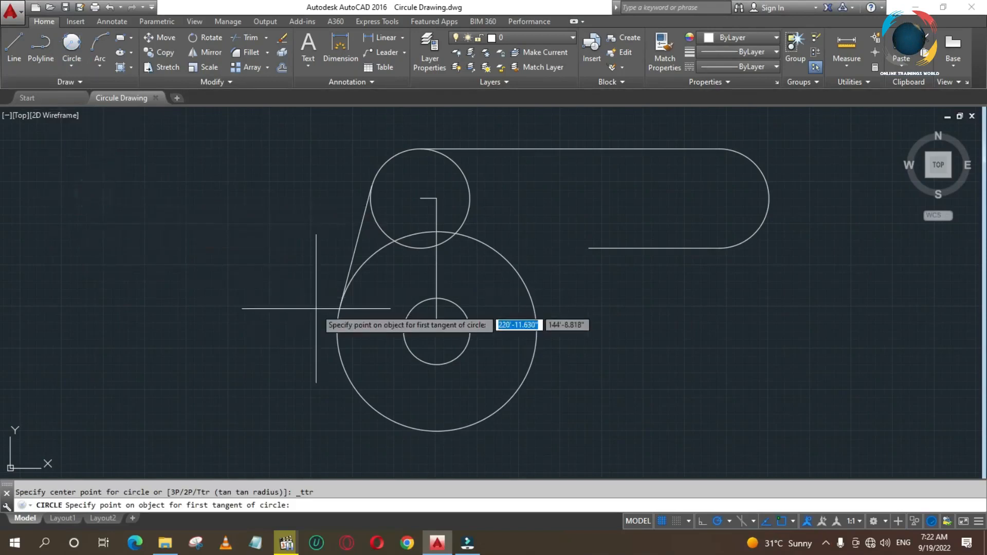
pyautogui.click(526, 375)
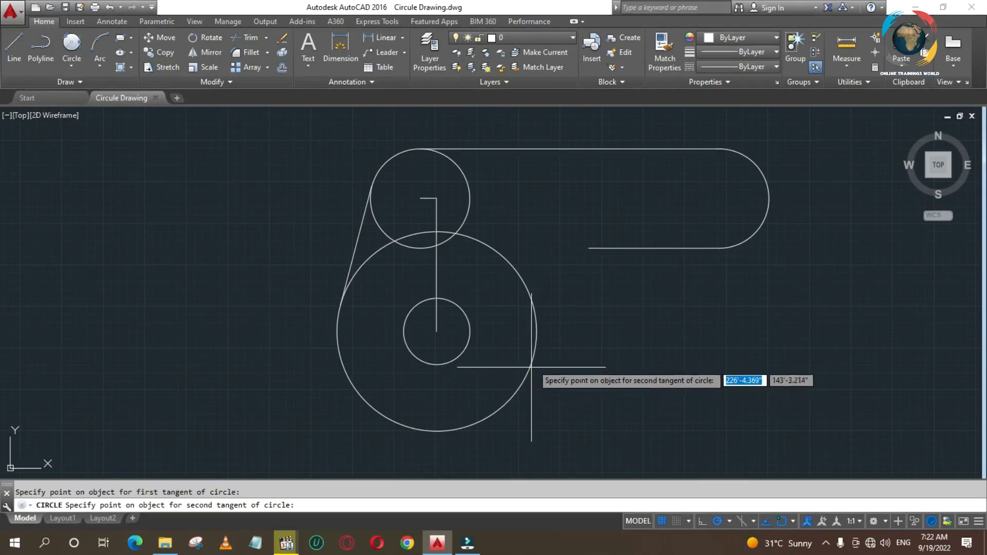
pyautogui.click(652, 250)
pyautogui.click(653, 249)
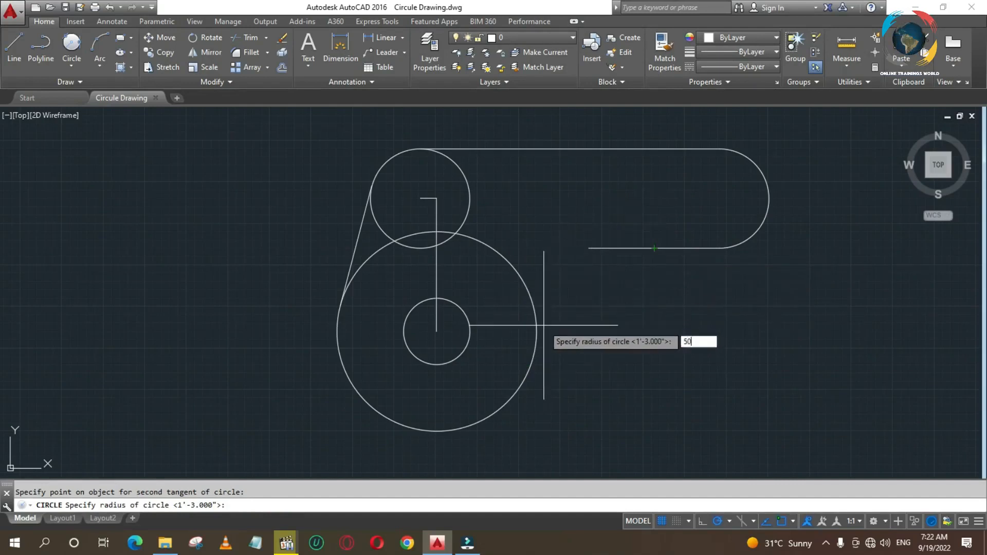
pyautogui.press('Return')
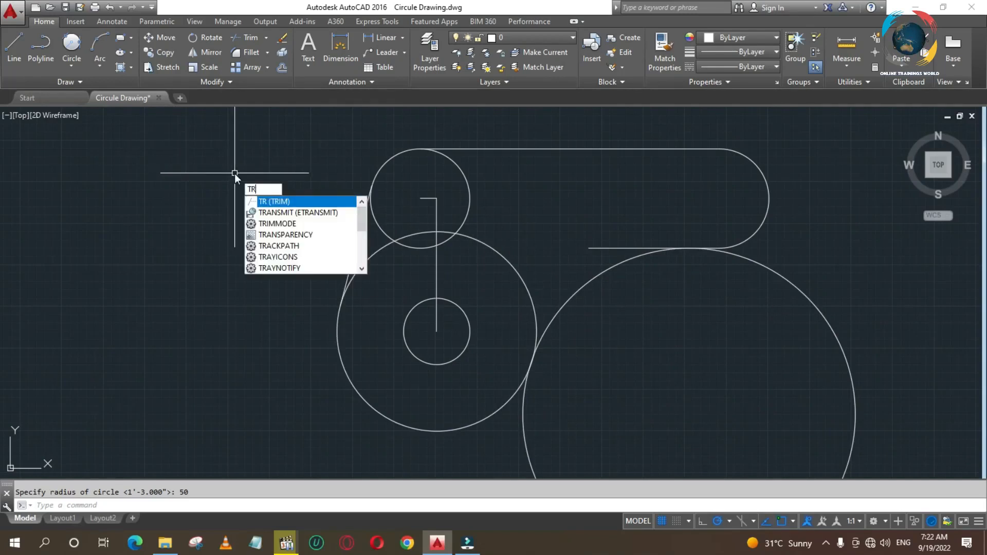
# Trim the 50-radius circle down to its connecting arc and remove the arm's lower line beyond the tangent point
pyautogui.press('Return')
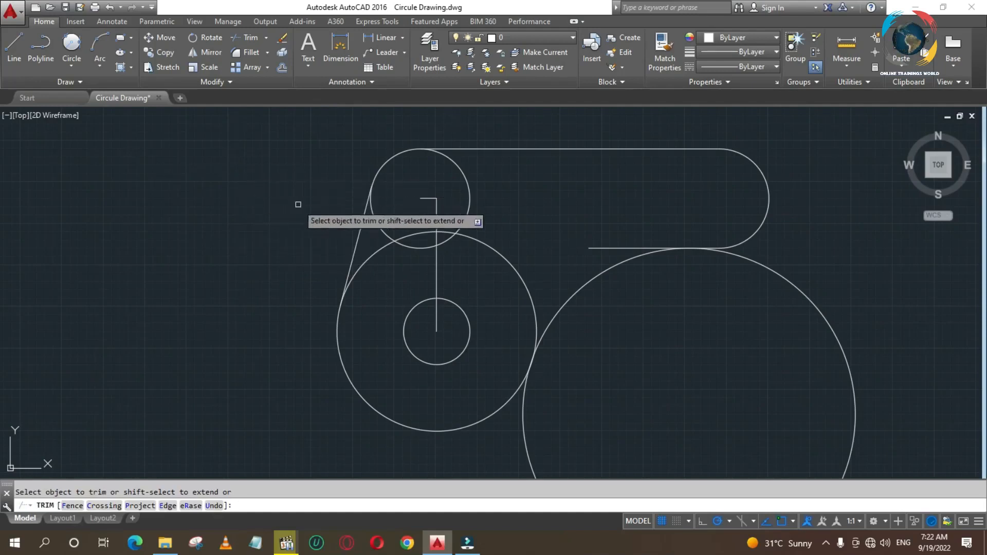
pyautogui.click(765, 269)
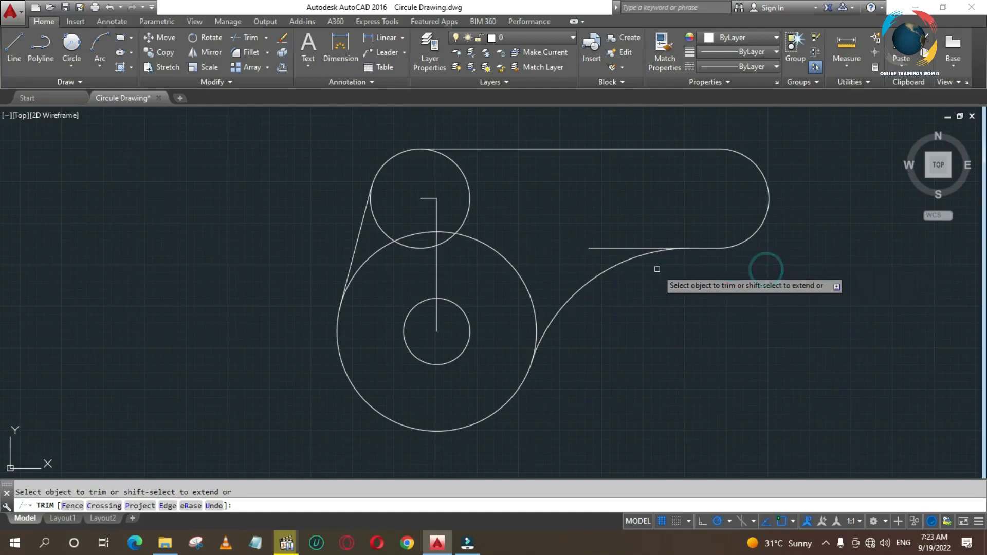
pyautogui.click(605, 248)
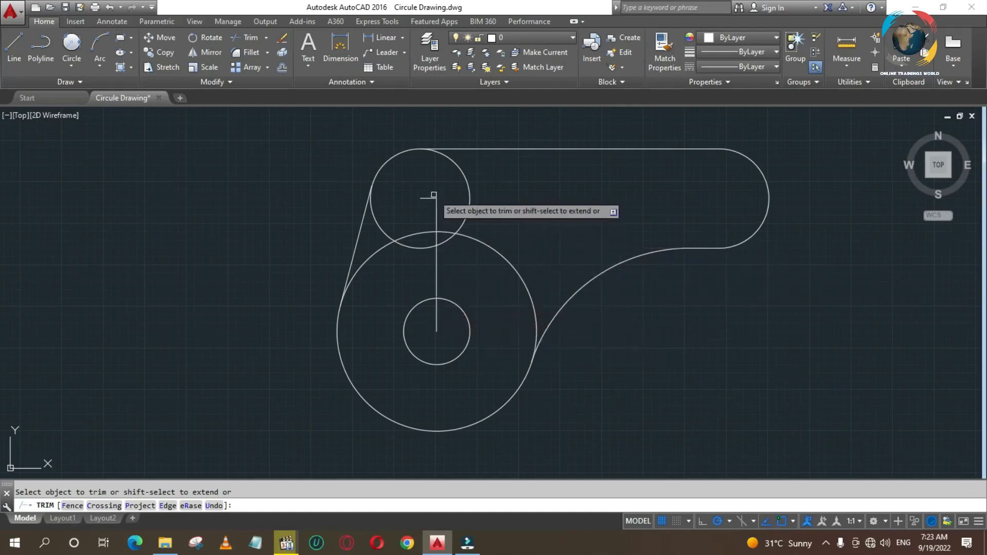
# Trim away the parts of the 15-radius circle and the large circle that lie inside the outline
pyautogui.click(476, 171)
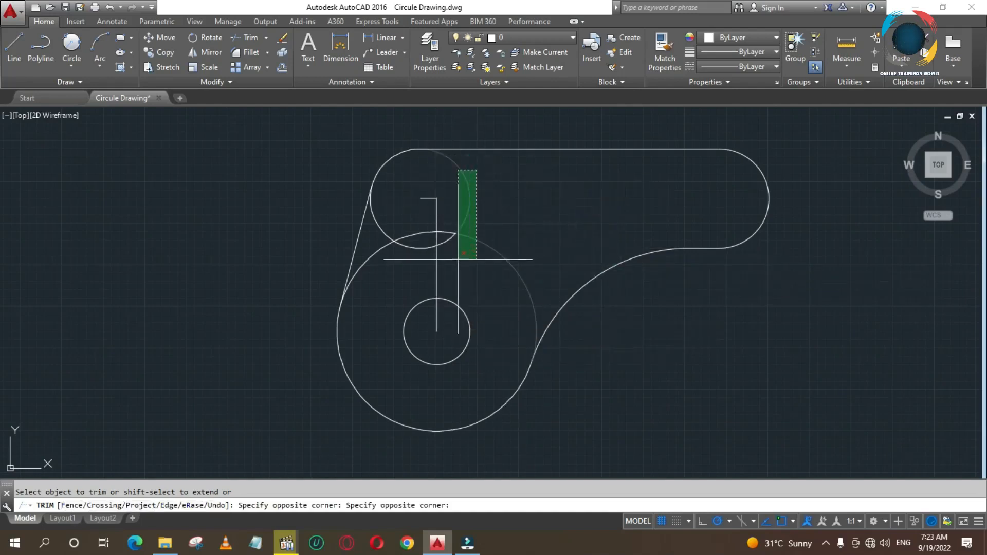
pyautogui.click(448, 244)
pyautogui.click(394, 203)
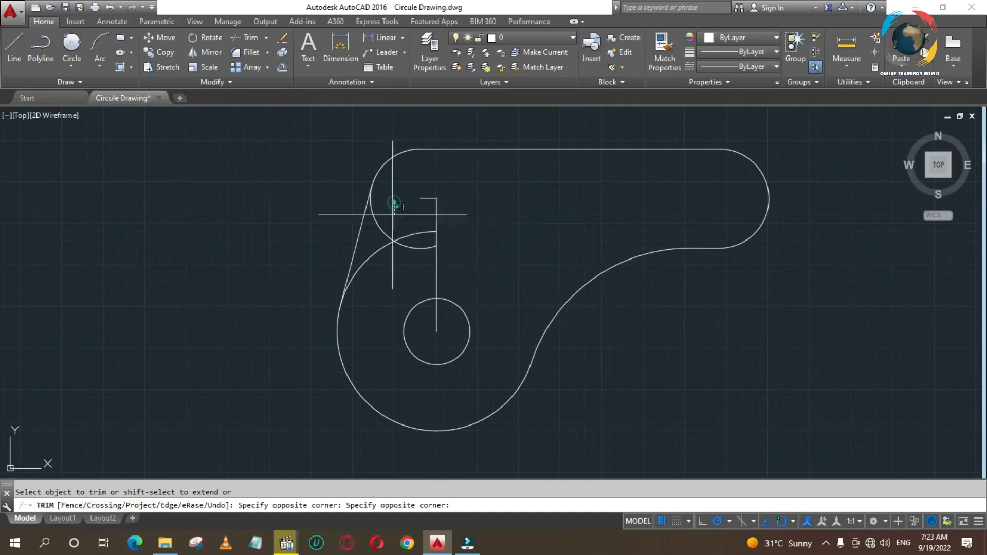
pyautogui.click(417, 261)
pyautogui.click(399, 221)
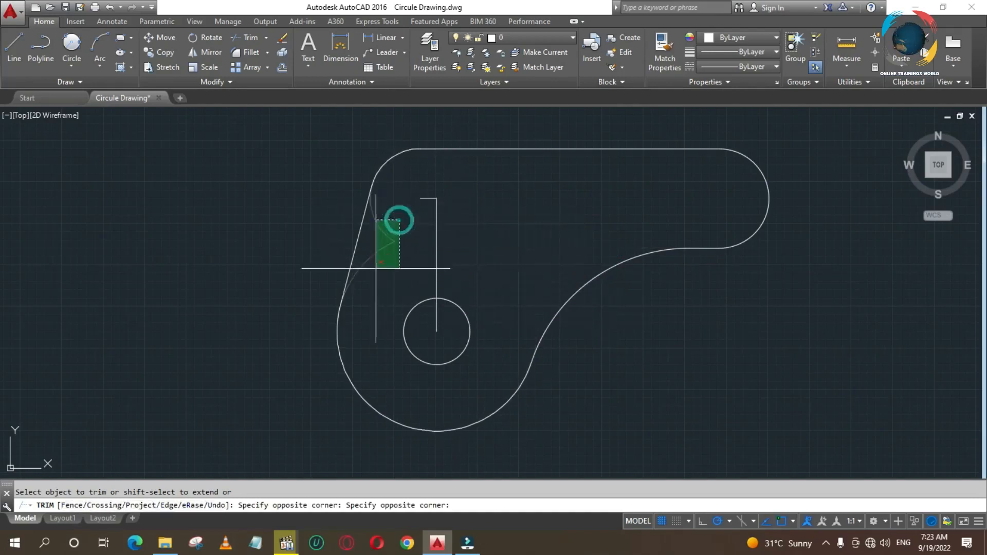
pyautogui.click(386, 240)
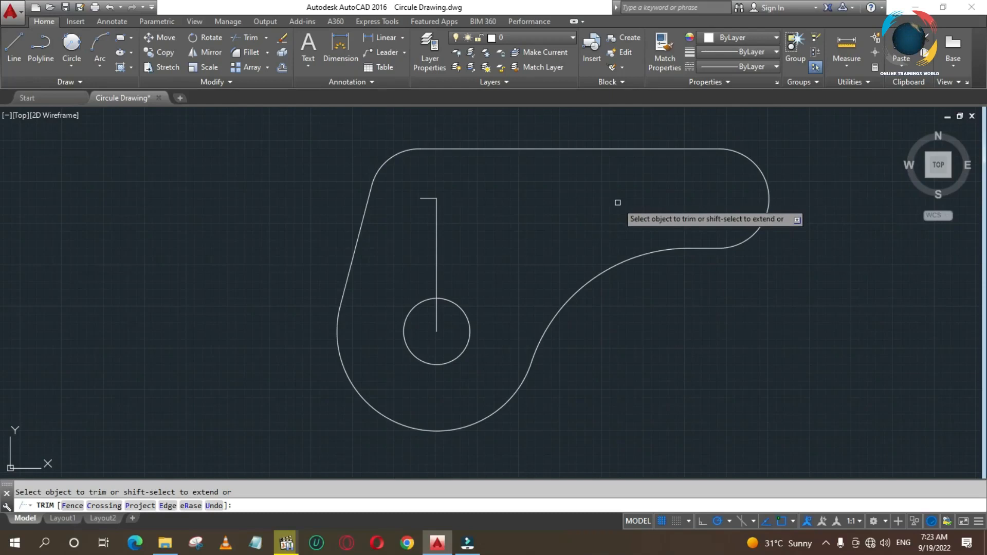
# With polar tracking on, draw a 6-unit line straight down from the center of the arm's rounded end
pyautogui.press('F10')
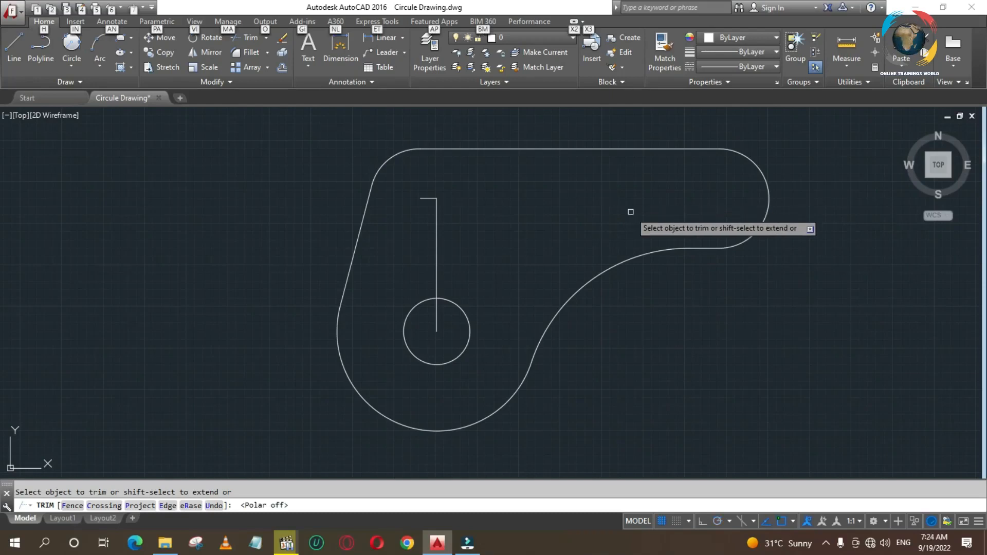
pyautogui.press('F10')
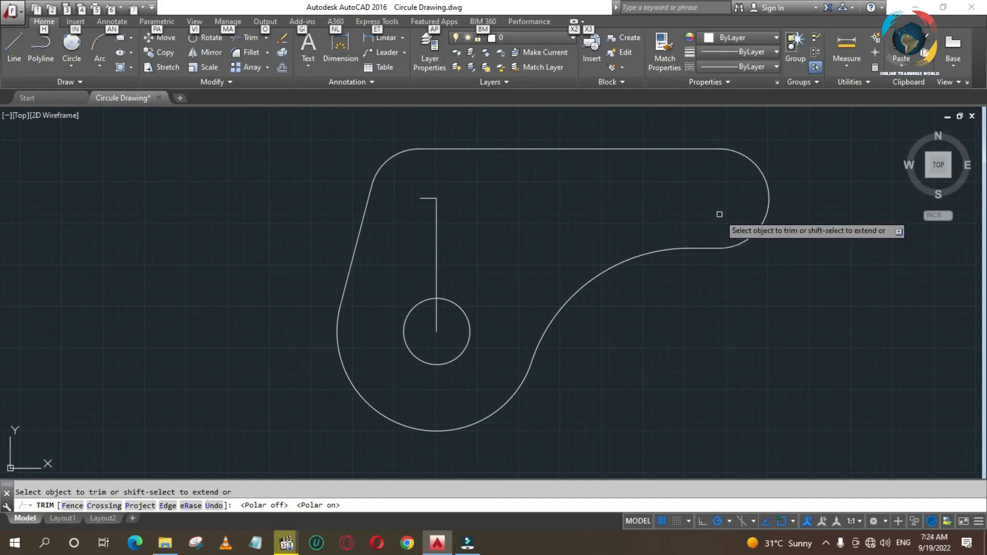
pyautogui.press('Escape')
pyautogui.write('l')
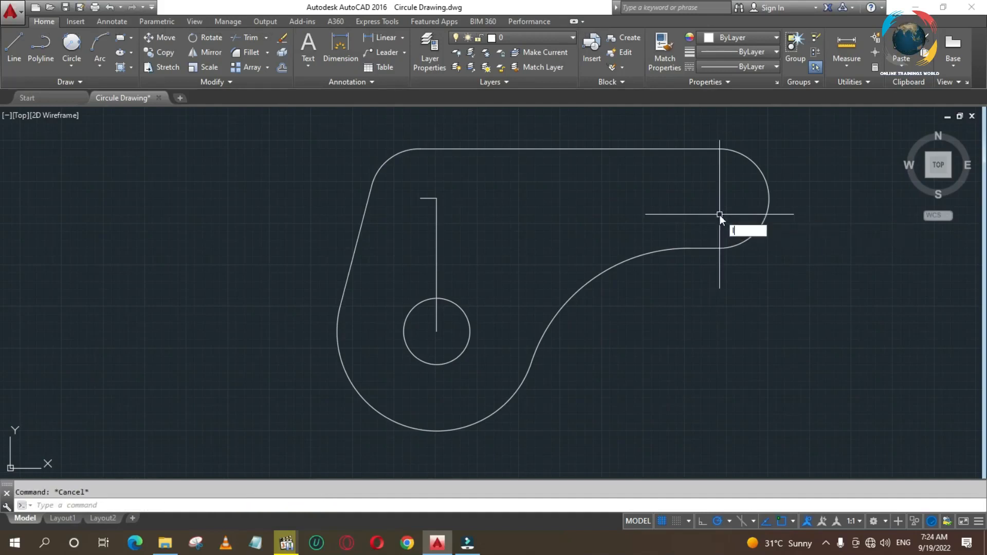
pyautogui.press('Return')
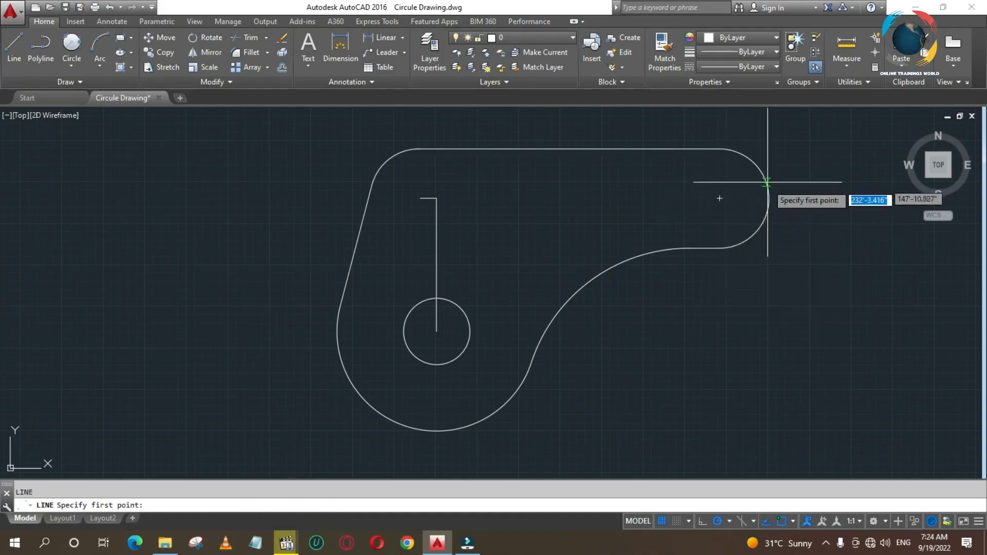
pyautogui.click(719, 198)
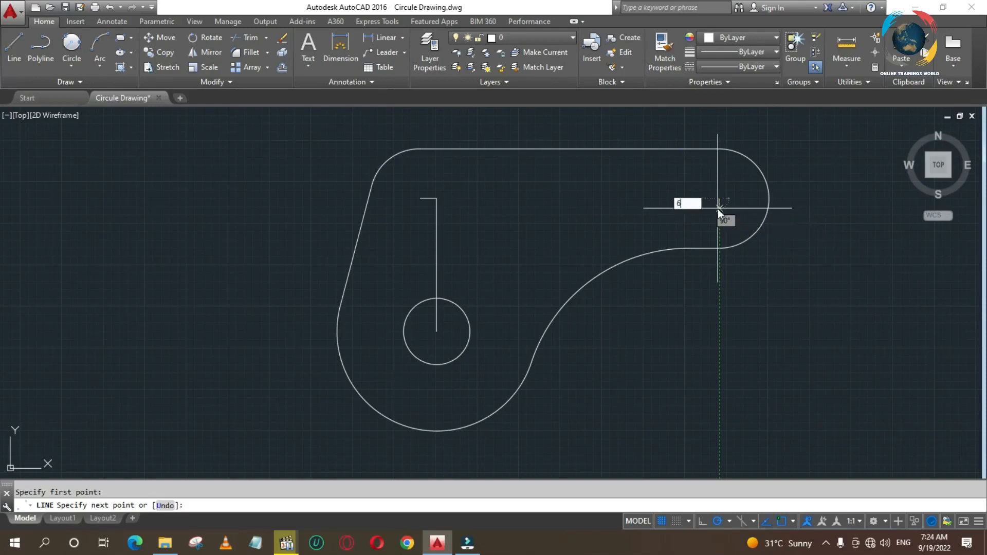
pyautogui.write('6')
pyautogui.press('Return')
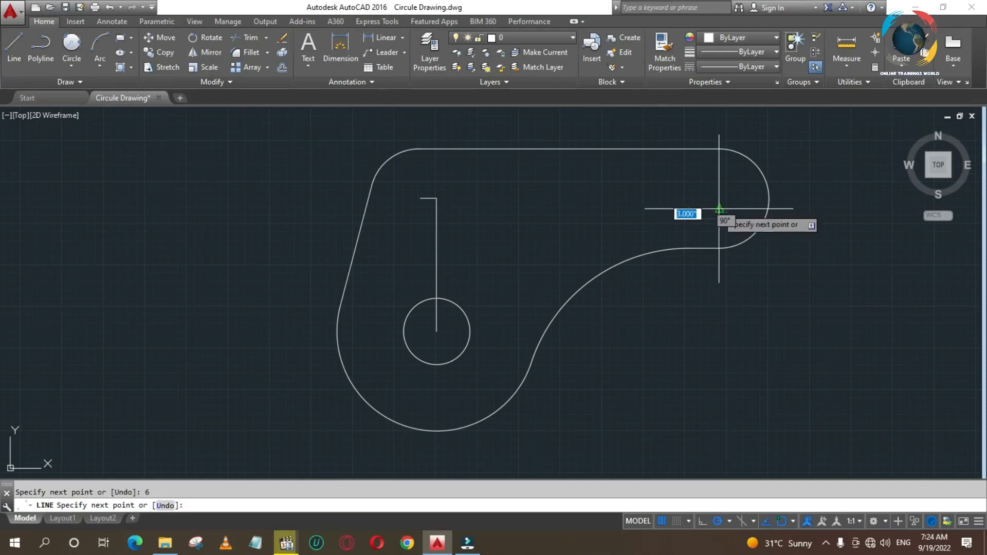
pyautogui.press('Return')
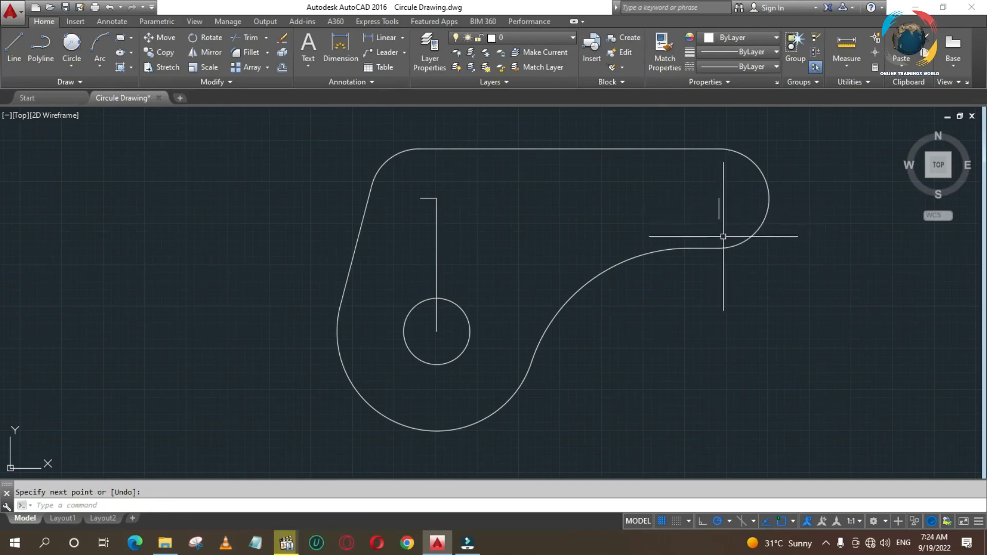
pyautogui.click(720, 205)
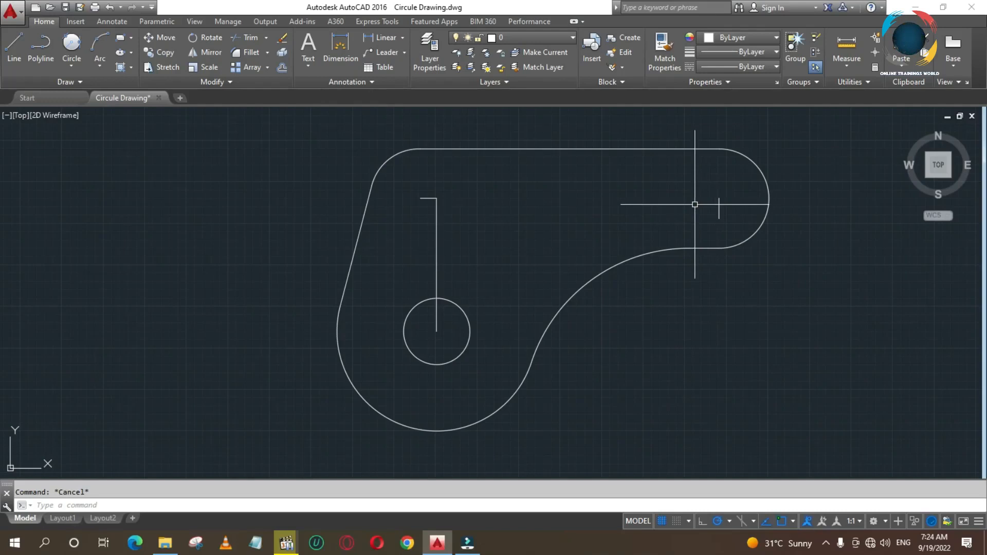
# Draw a second 6-unit line straight up from the center of the arm's rounded end
pyautogui.write('l')
pyautogui.press('Return')
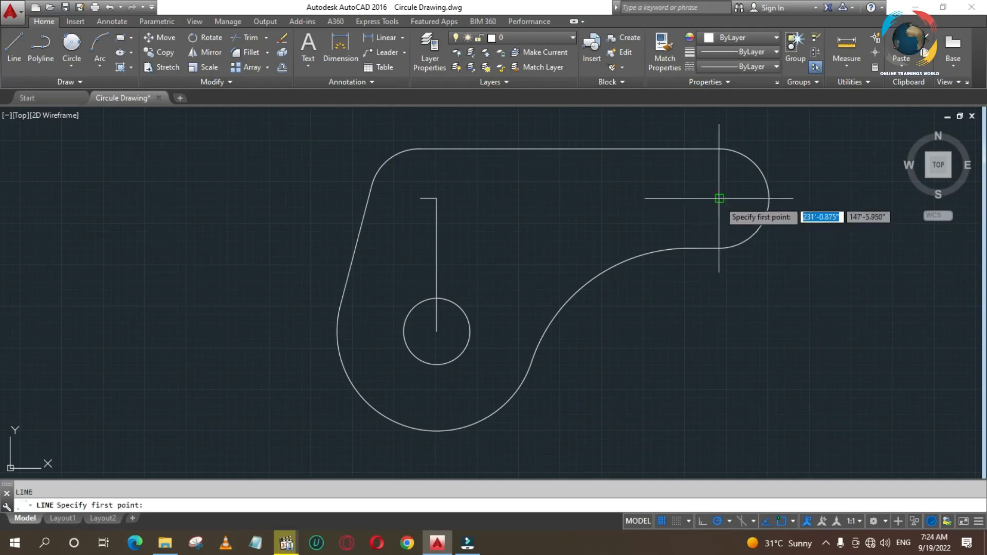
pyautogui.click(719, 198)
pyautogui.write('6')
pyautogui.press('Return')
pyautogui.press('Return')
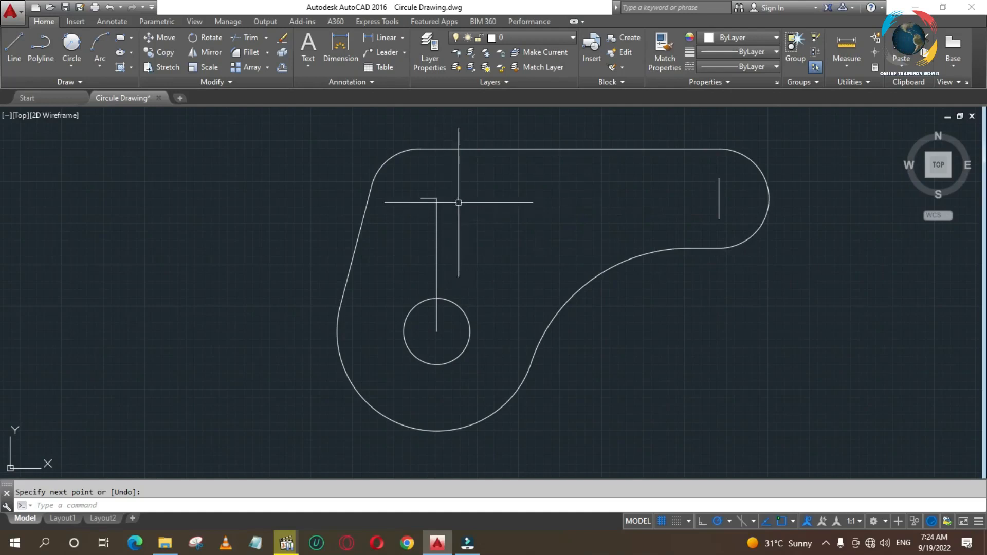
# Draw a 40-unit line to the left from the upper end of the short vertical lines
pyautogui.click(26, 37)
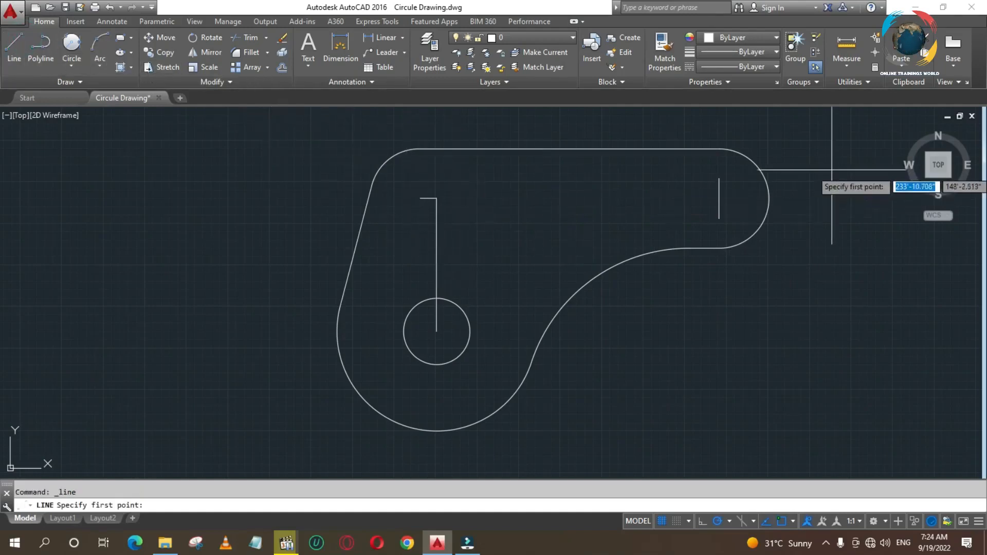
pyautogui.click(720, 179)
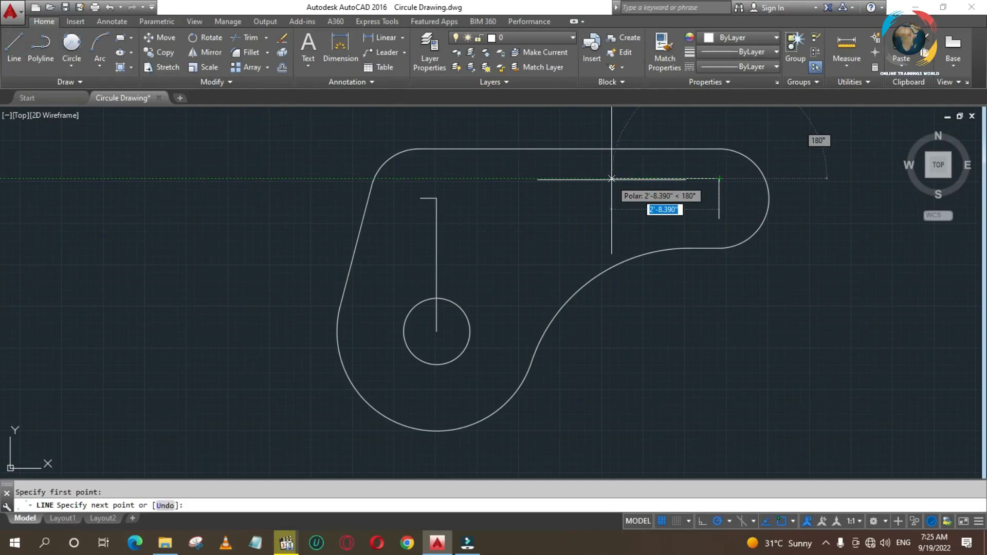
pyautogui.write('4')
pyautogui.press('Return')
pyautogui.press('Return')
# Continue from the 40-unit line's left end with a line 12 units down, then close the rectangle at the lower right endpoint
pyautogui.press('Return')
pyautogui.press('Return')
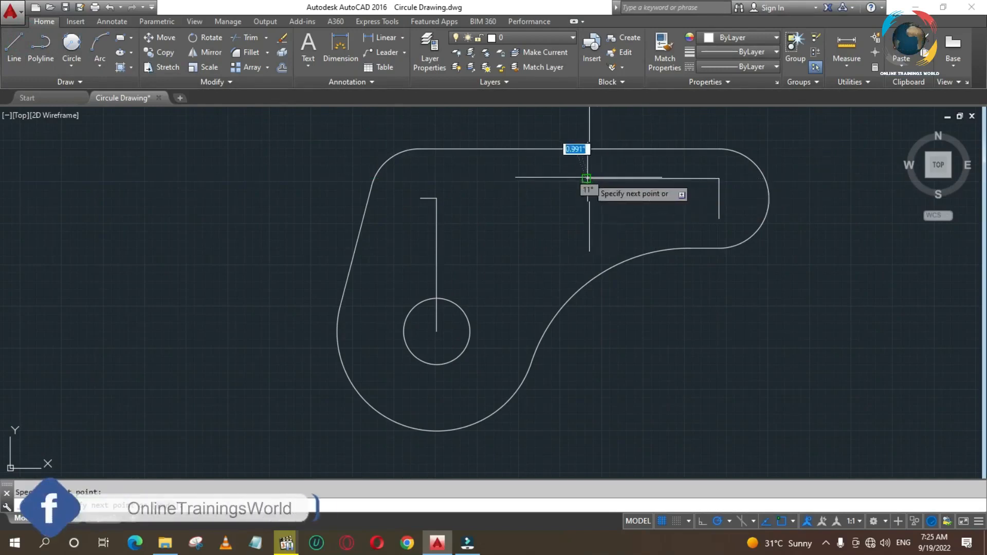
pyautogui.click(586, 178)
pyautogui.write('12')
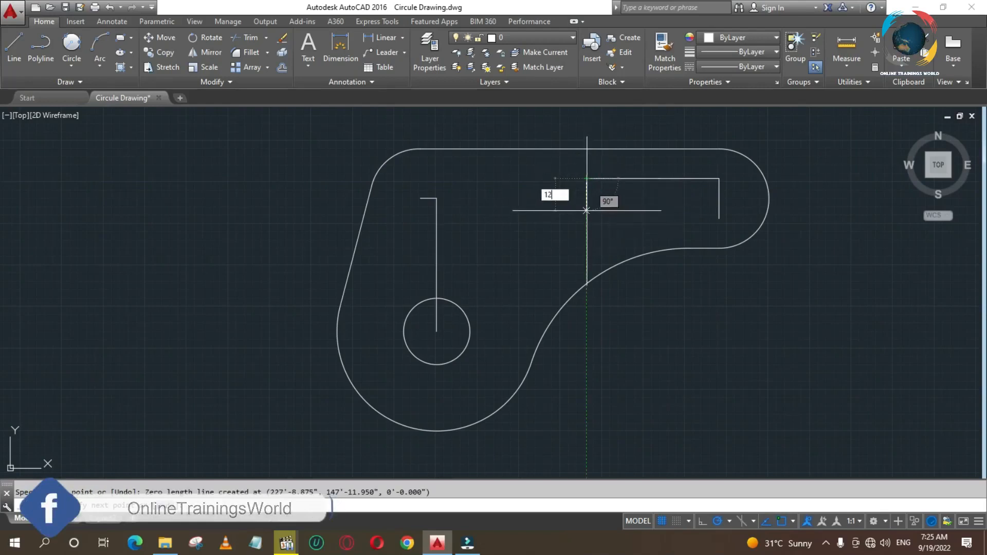
pyautogui.press('Return')
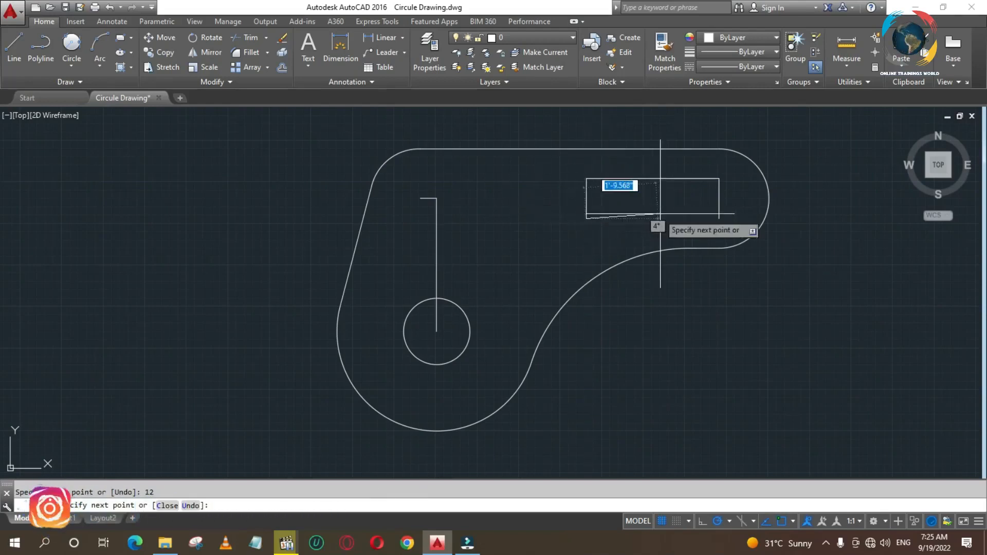
pyautogui.click(719, 219)
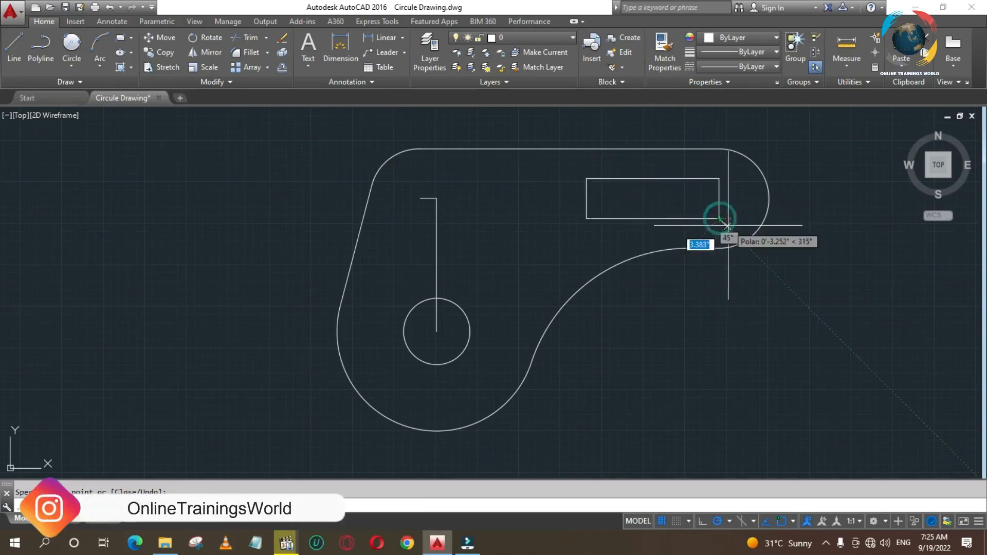
pyautogui.press('Return')
# Draw a circle centered on the midpoint of the rectangle's left side, with its radius reaching the lower left corner
pyautogui.write('c')
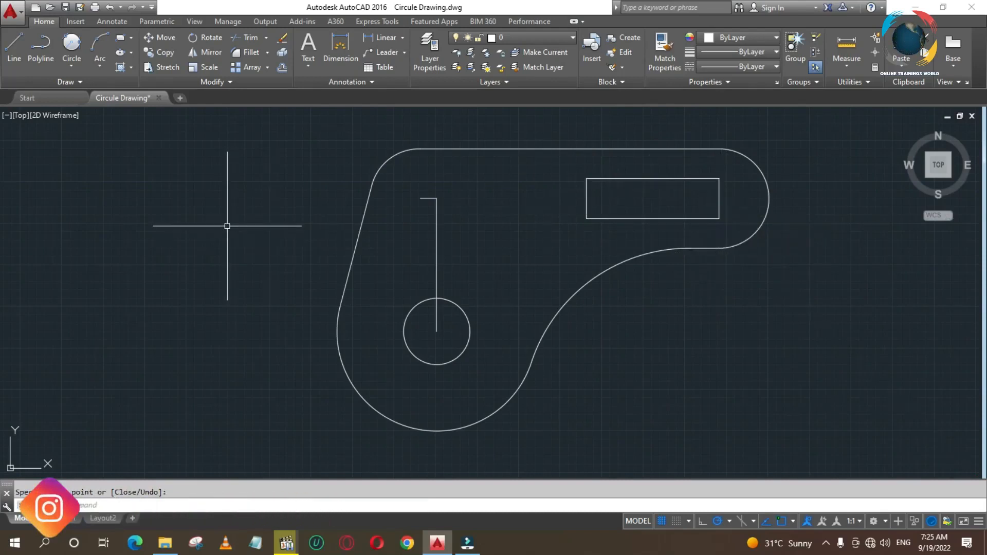
pyautogui.press('Return')
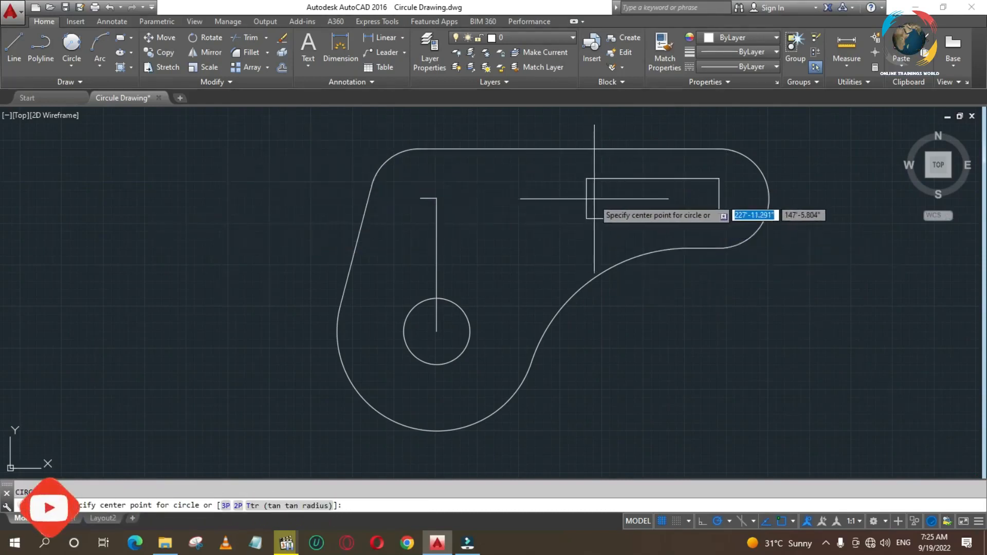
pyautogui.click(586, 198)
pyautogui.click(586, 218)
# Draw a circle centered on the midpoint of the rectangle's right side, with its radius reaching the lower right corner
pyautogui.press('Return')
pyautogui.press('Return')
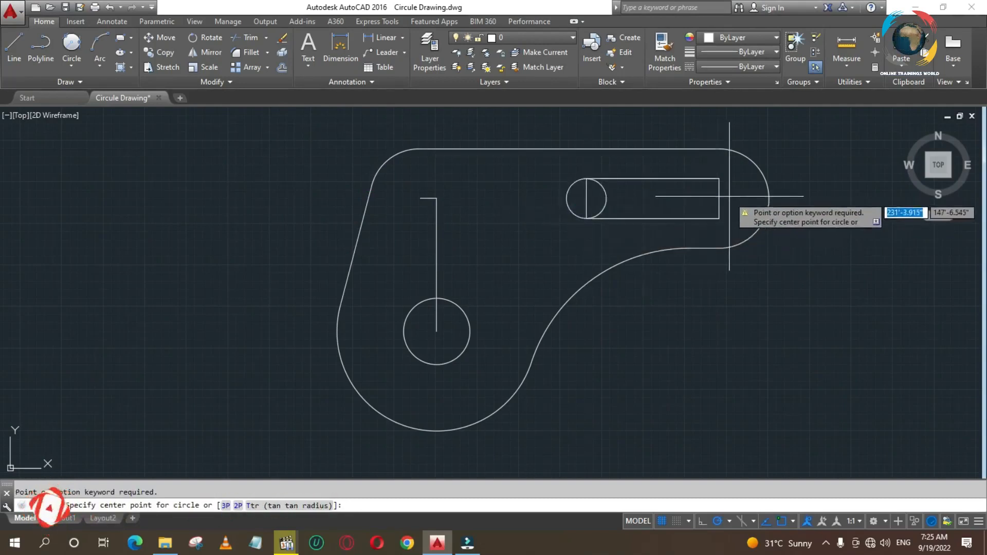
pyautogui.click(719, 199)
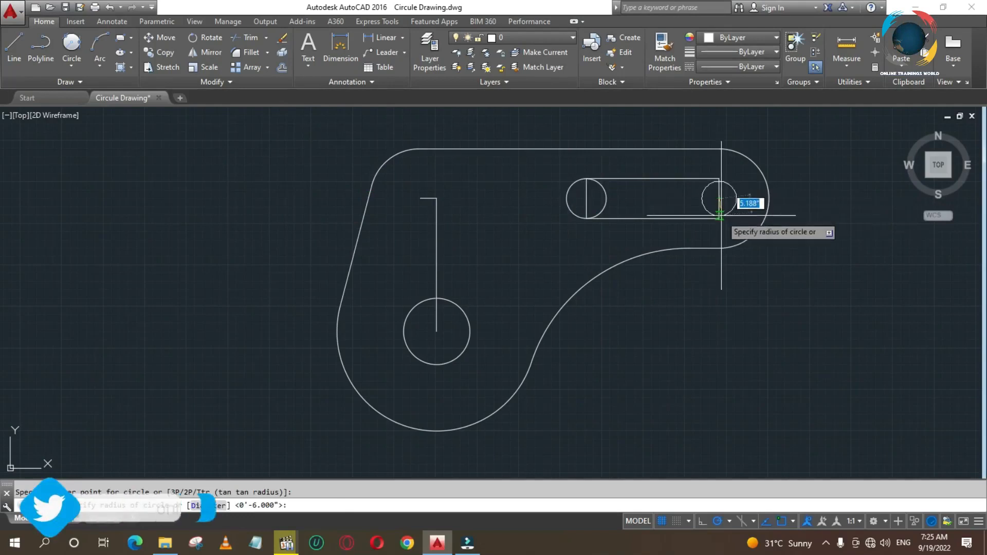
pyautogui.click(720, 220)
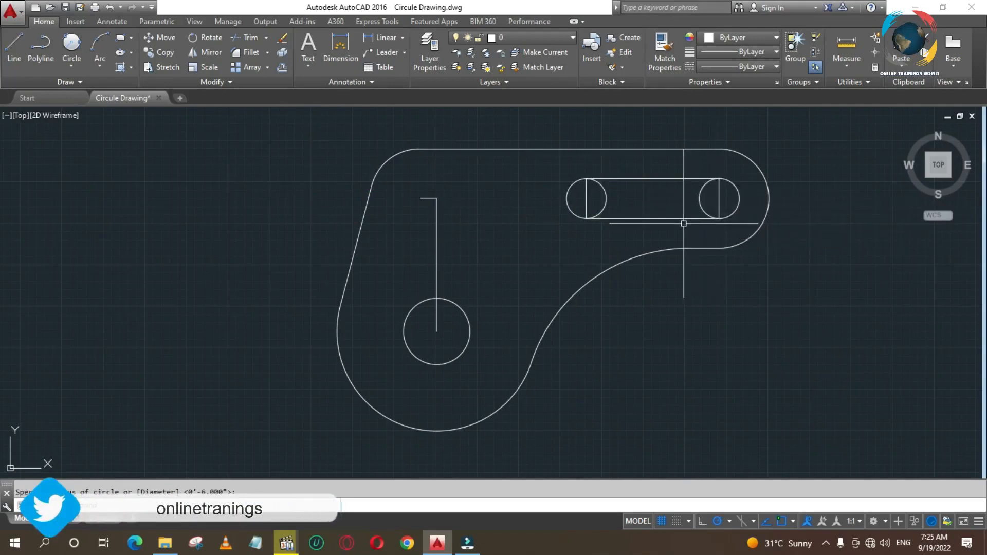
# Trim away the inner halves of both end circles inside the slot rectangle
pyautogui.write('tr')
pyautogui.press('Return')
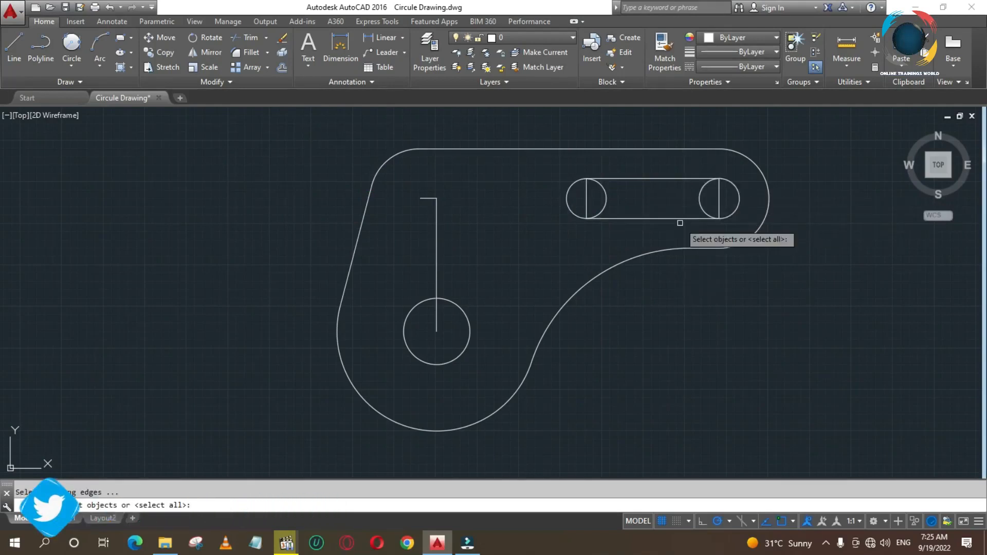
pyautogui.click(601, 196)
pyautogui.click(613, 198)
pyautogui.click(607, 197)
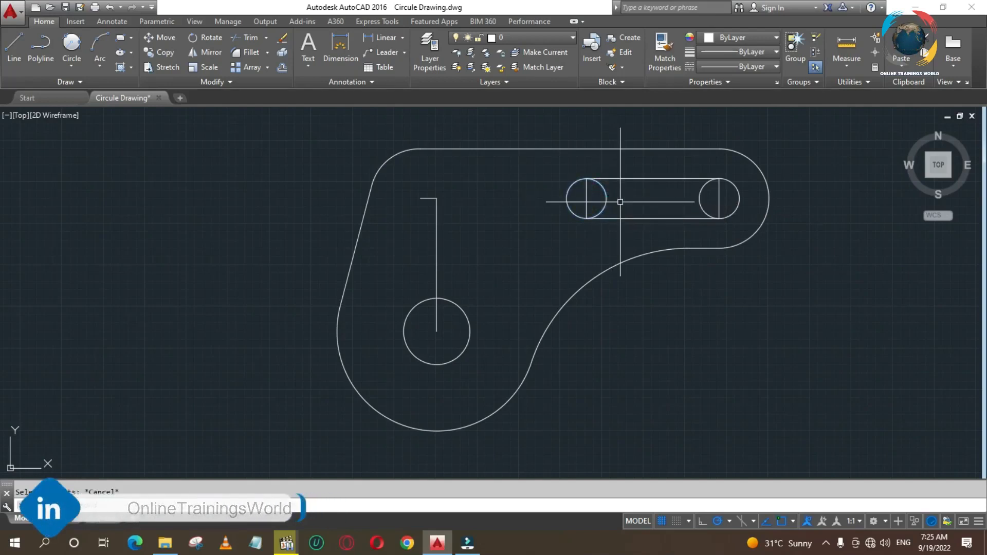
pyautogui.press('Return')
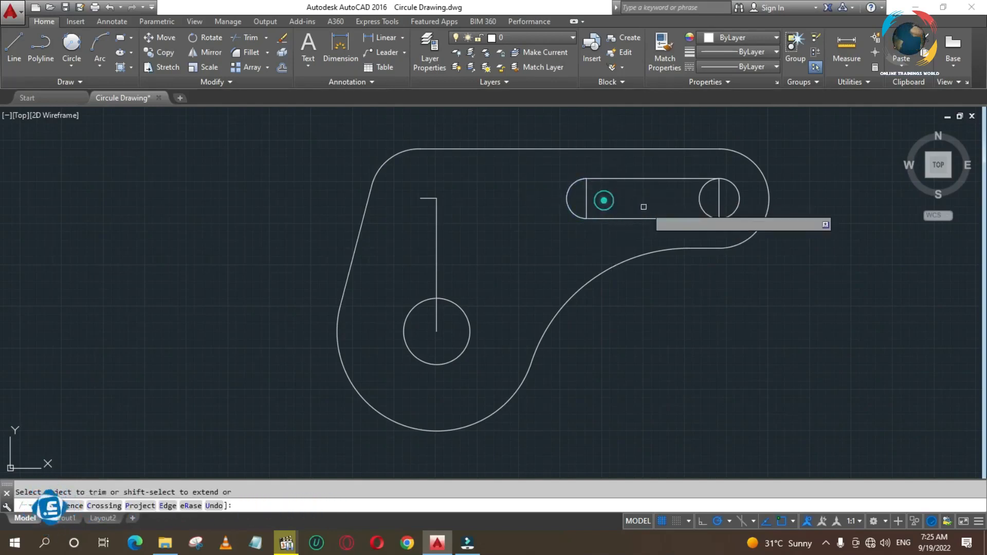
pyautogui.click(702, 215)
pyautogui.press('Escape')
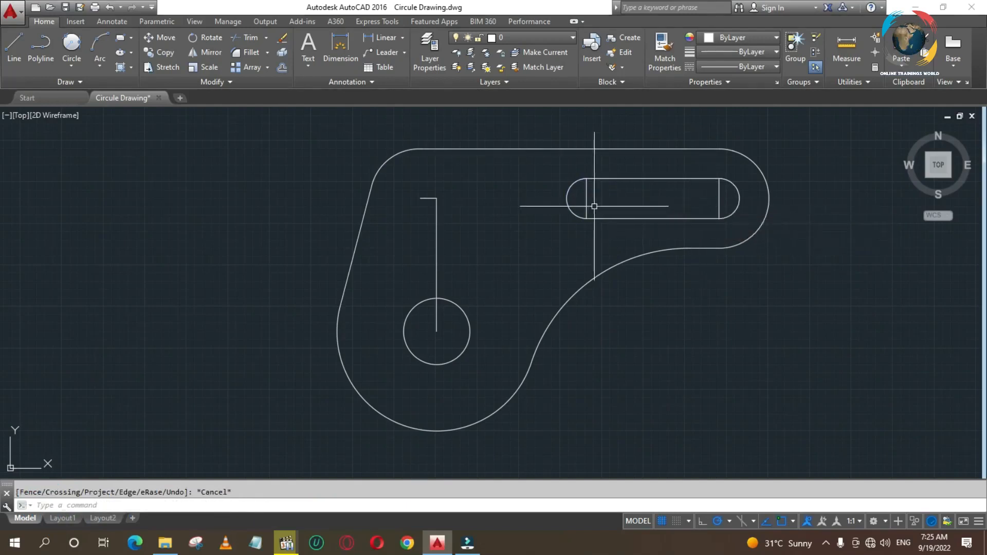
# Delete the vertical lines at both ends of the slot, leaving the rounded ends
pyautogui.click(581, 201)
pyautogui.click(728, 200)
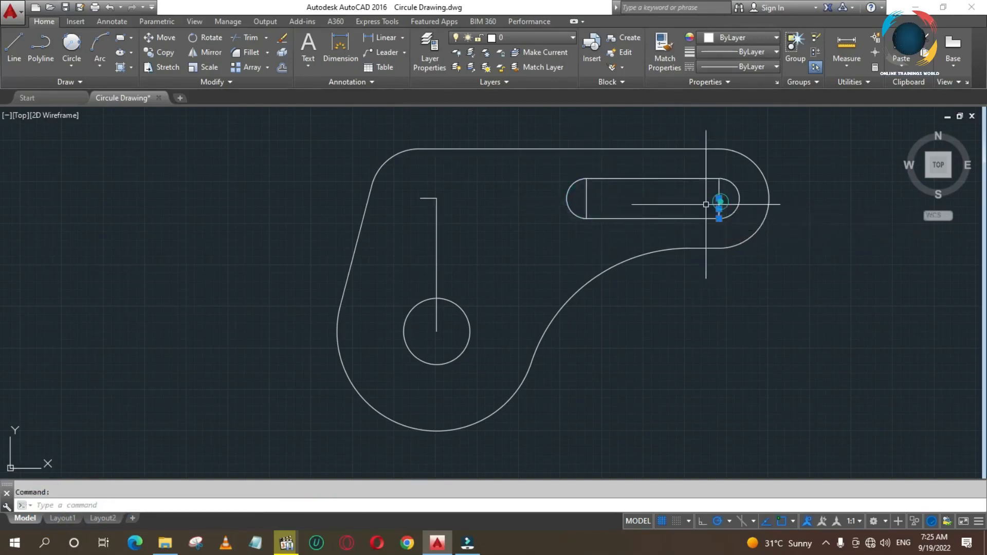
pyautogui.click(589, 197)
pyautogui.click(584, 220)
pyautogui.press('Delete')
pyautogui.click(718, 196)
pyautogui.press('Delete')
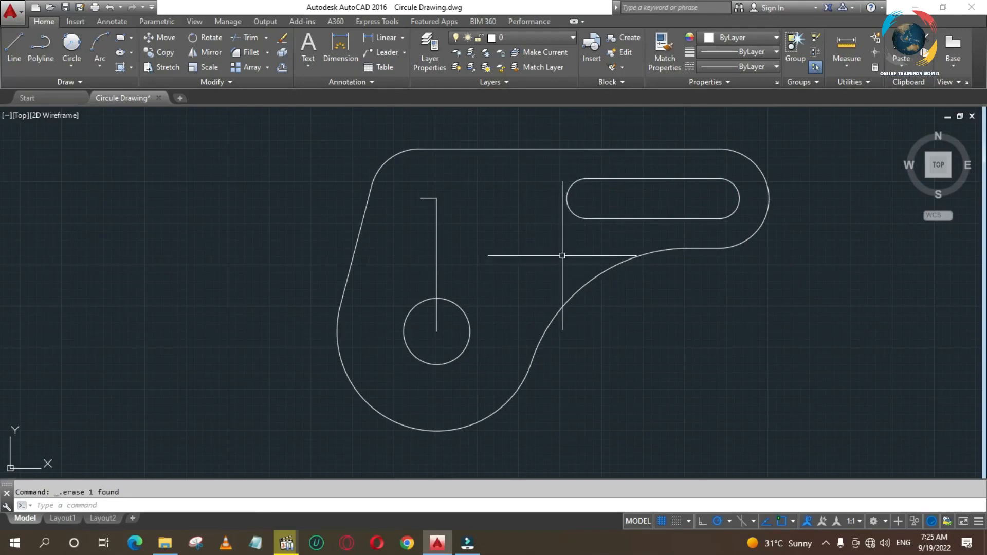
# Delete the whole slot made of separate lines and arcs inside the arm
pyautogui.click(539, 161)
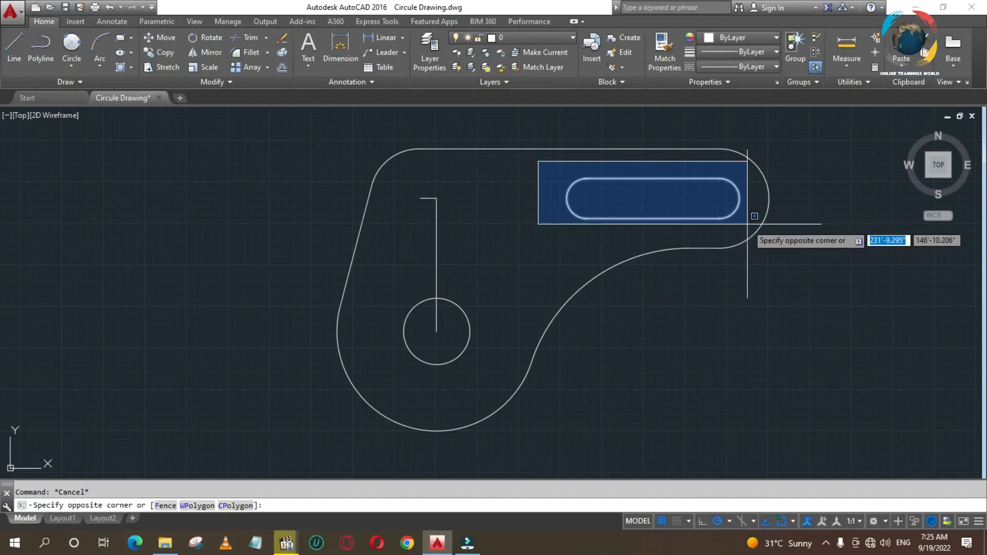
pyautogui.click(748, 224)
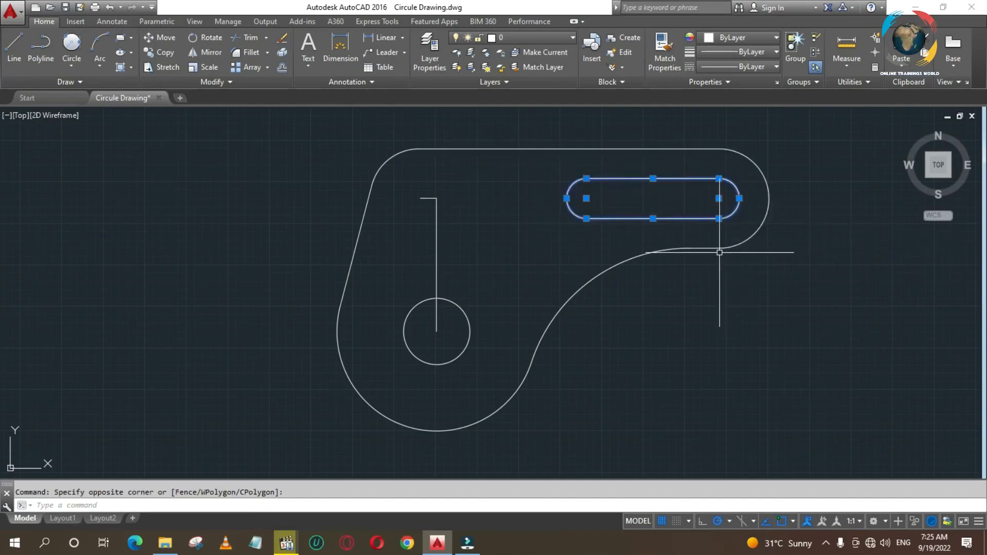
pyautogui.press('Delete')
# Start a polyline 6 units above the center of the arm's rounded end and draw a 40-unit segment to the left with Ortho on
pyautogui.click(44, 45)
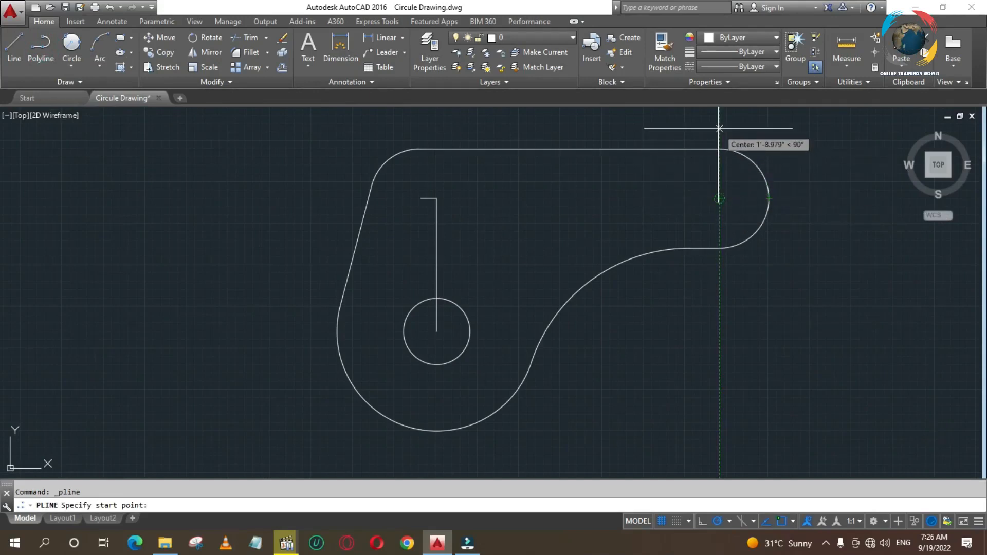
pyautogui.press('Return')
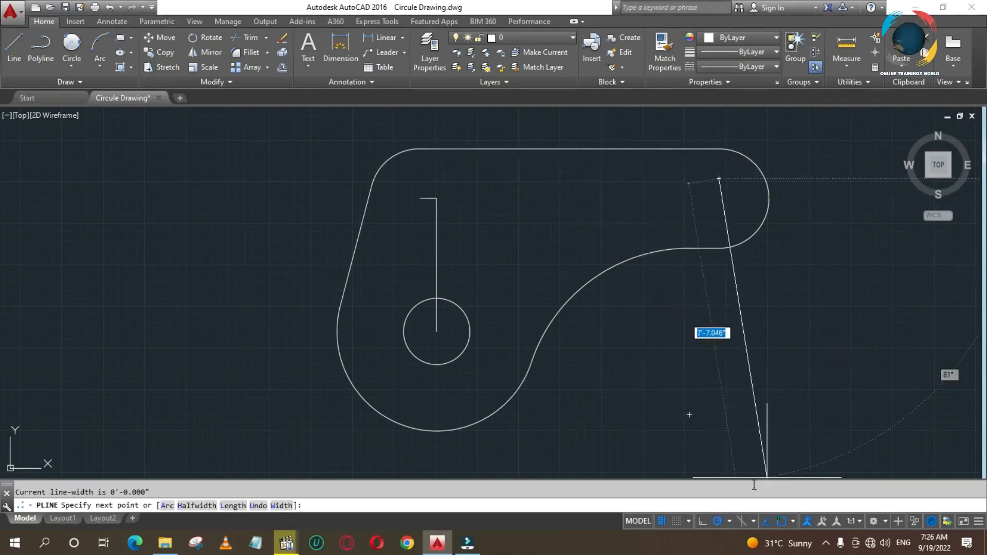
pyautogui.click(708, 520)
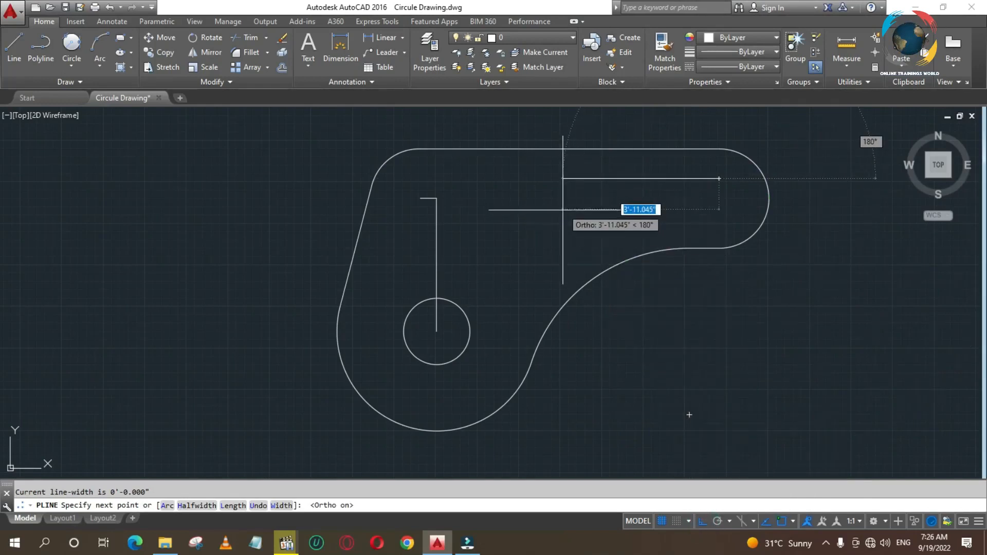
pyautogui.press('Return')
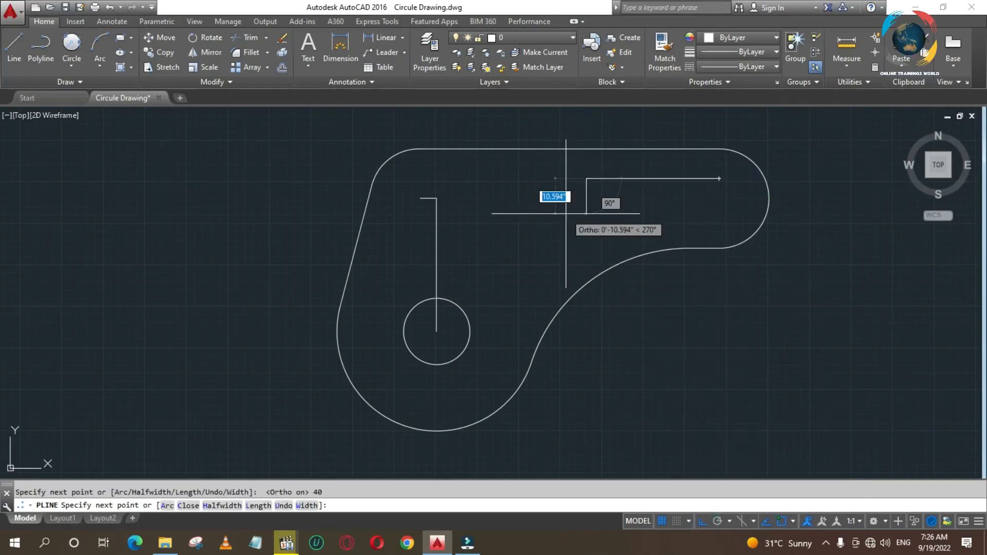
# Continue the polyline with an arc ending 12 units straight down, followed by a 40-unit straight segment to the right
pyautogui.rightClick(586, 188)
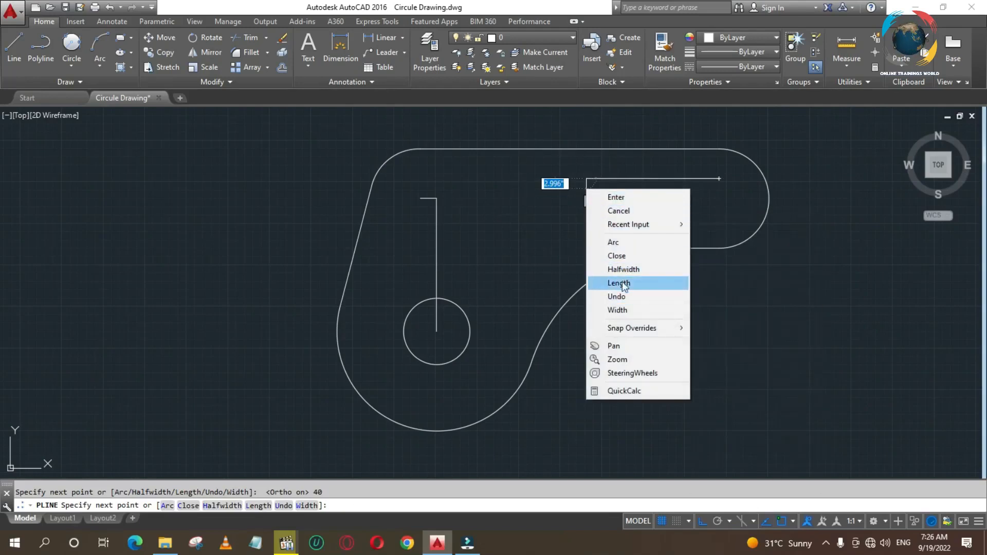
pyautogui.click(621, 246)
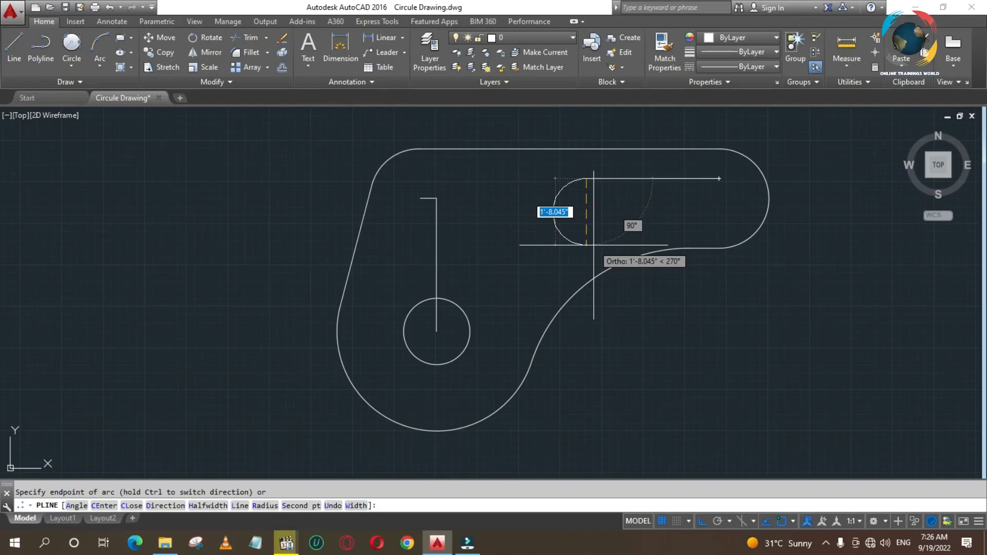
pyautogui.press('Return')
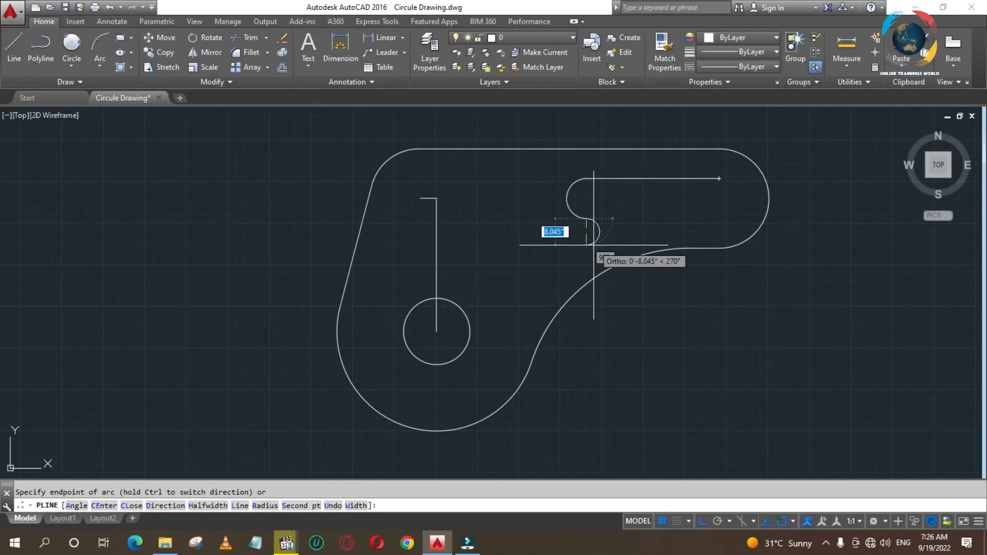
pyautogui.rightClick(587, 218)
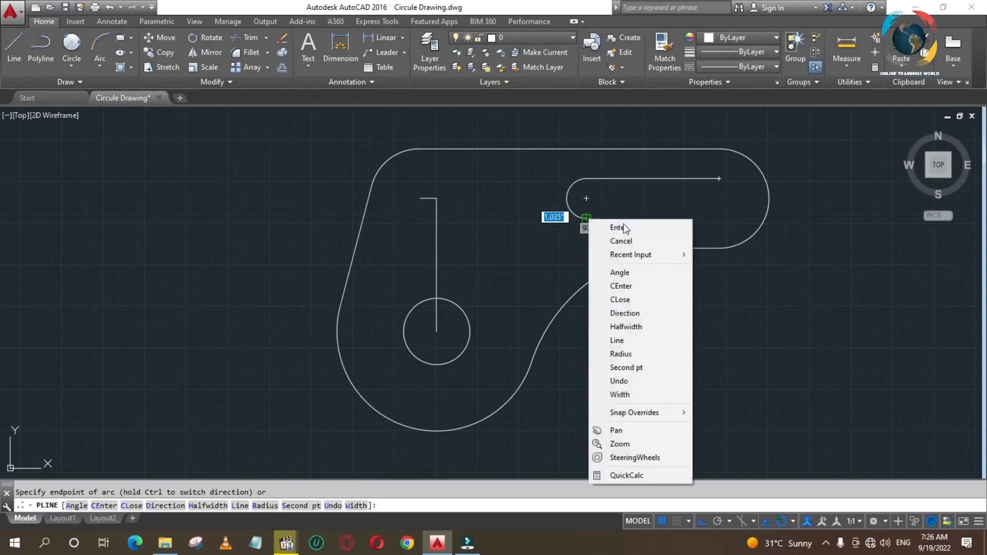
pyautogui.click(625, 339)
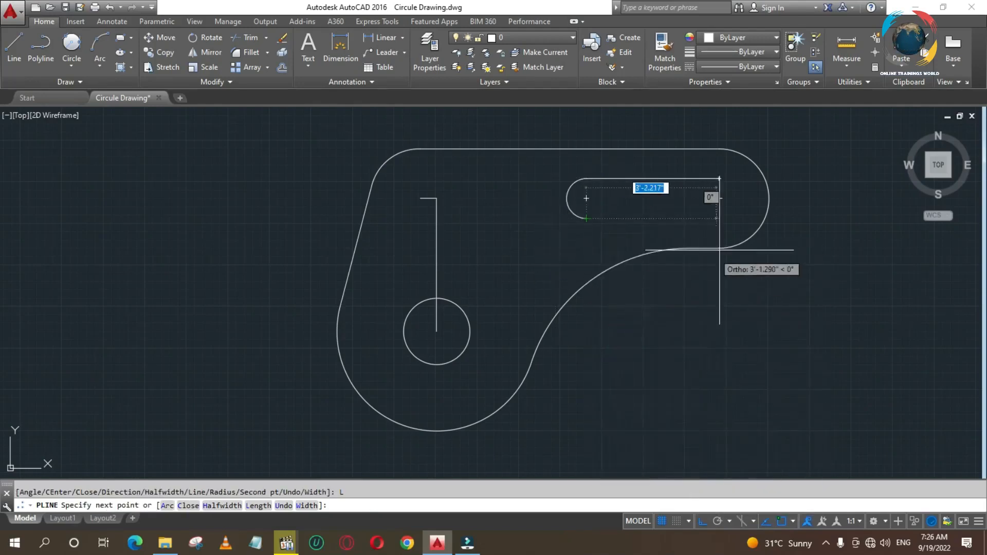
pyautogui.write('40')
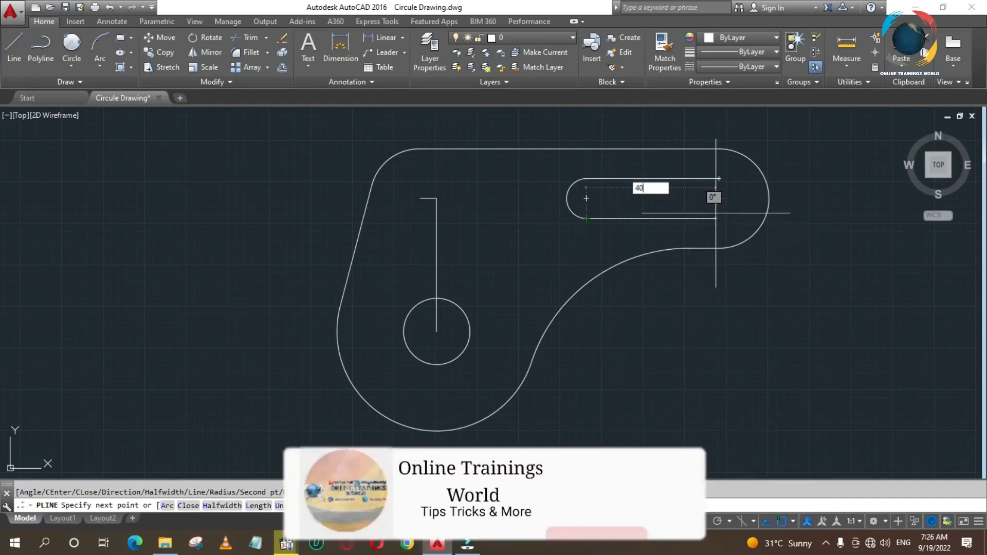
pyautogui.press('Return')
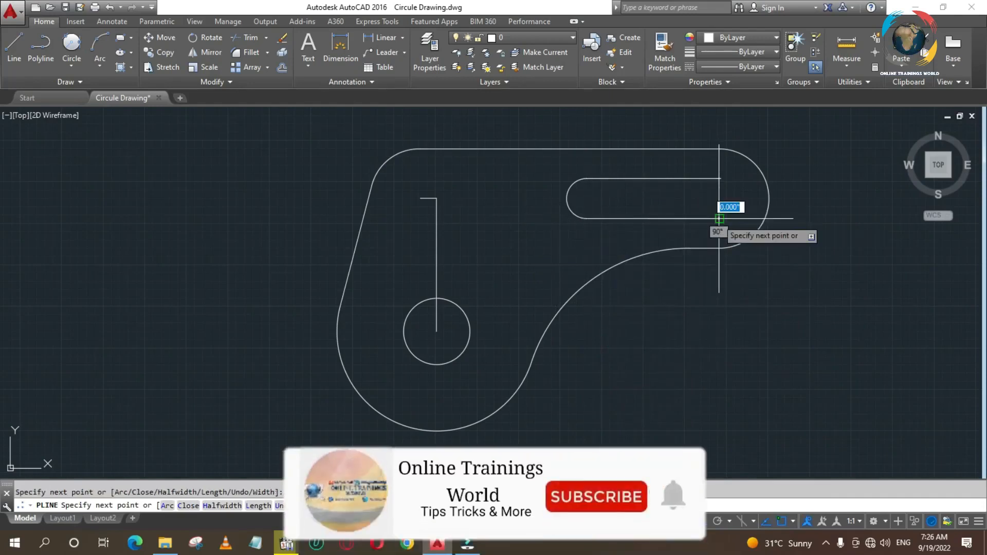
# Close the slot with a polyline arc segment ending at its start point
pyautogui.rightClick(719, 218)
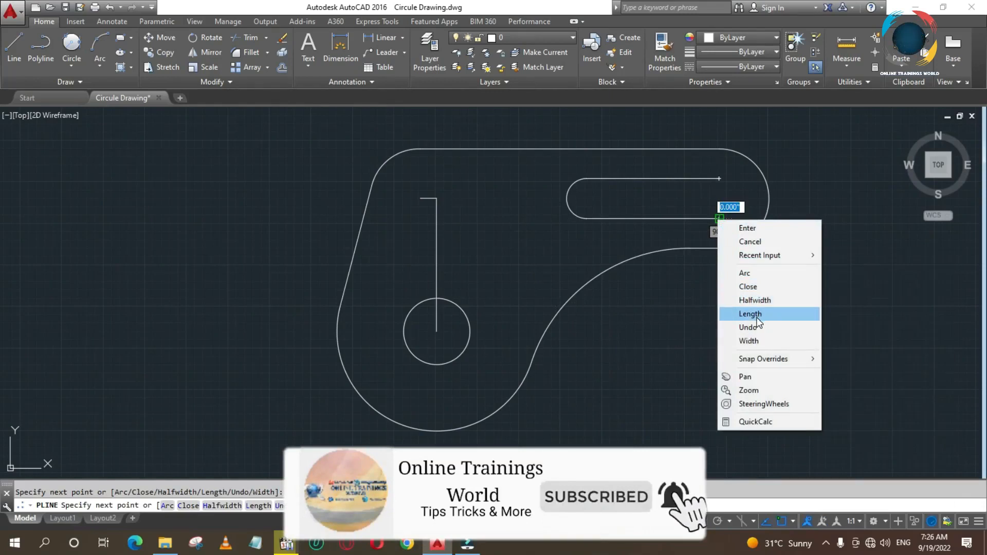
pyautogui.click(752, 273)
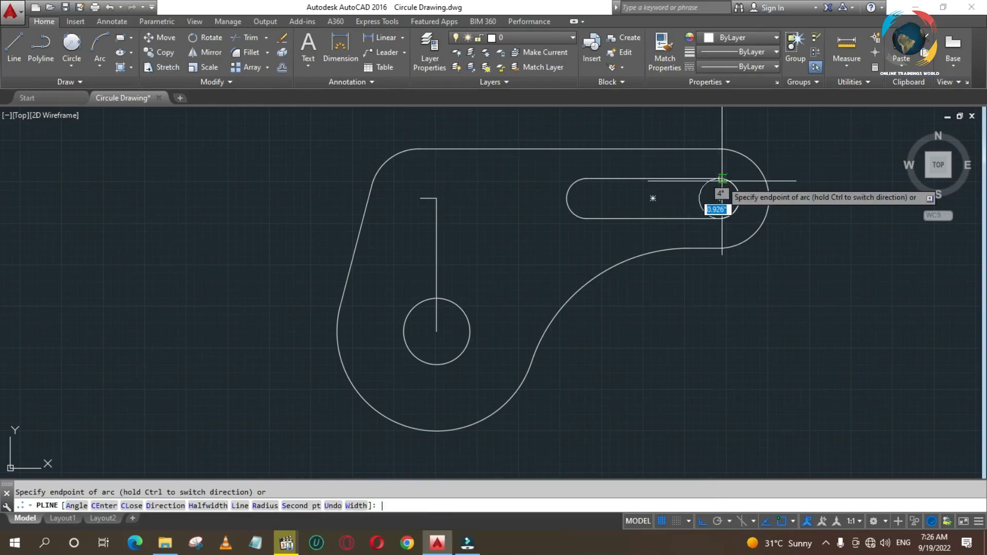
pyautogui.click(722, 179)
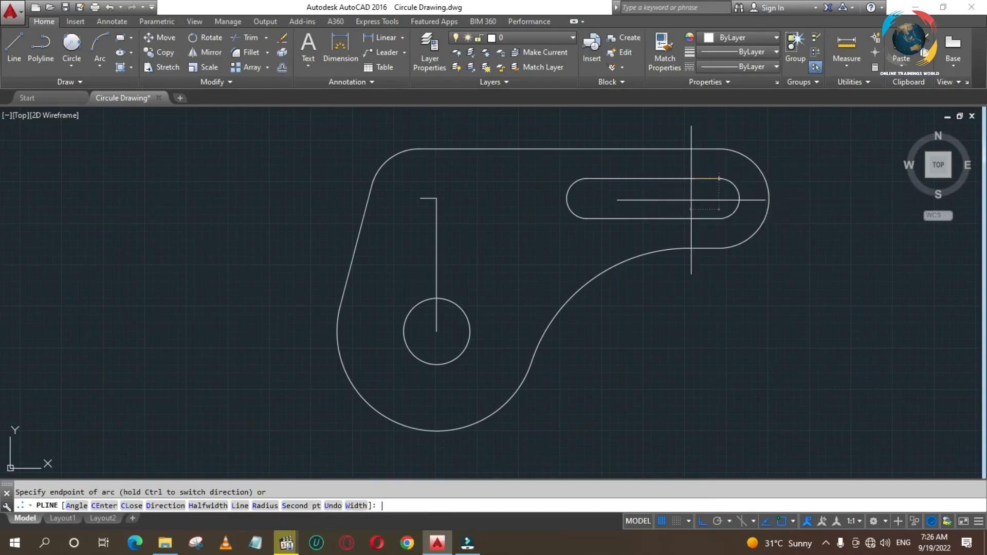
pyautogui.press('Escape')
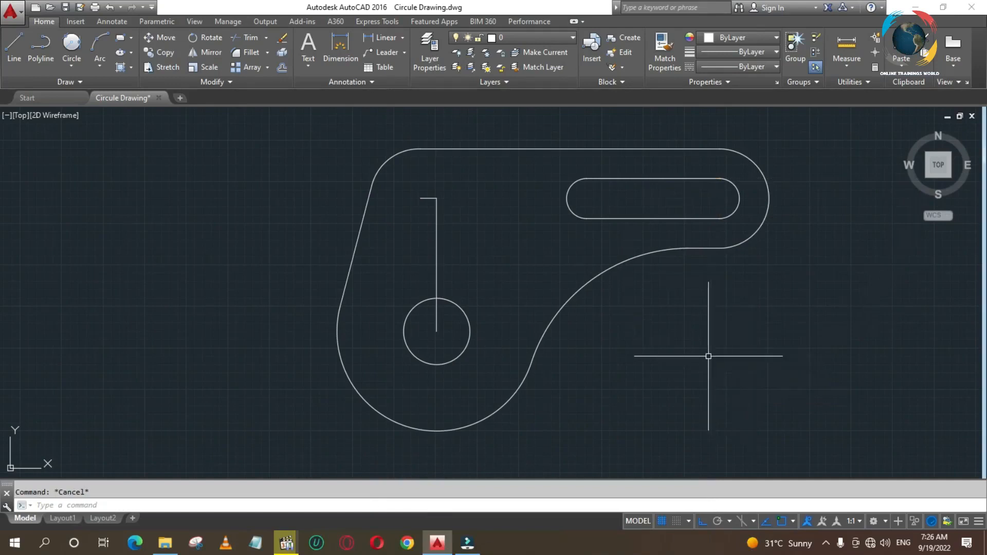
pyautogui.click(573, 188)
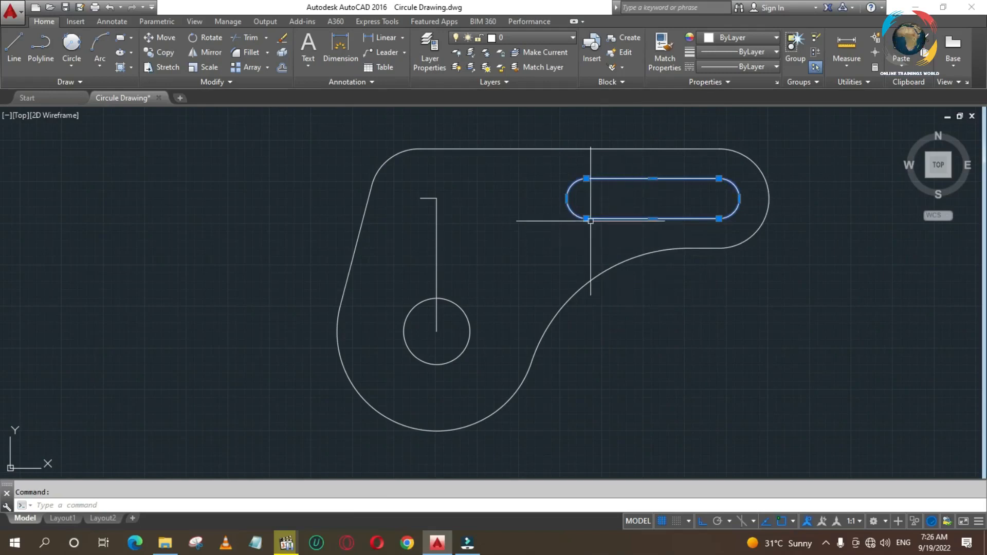
pyautogui.press('Escape')
# Delete the vertical construction line rising from the circle's center and the short horizontal line at its upper end
pyautogui.click(452, 184)
pyautogui.click(414, 239)
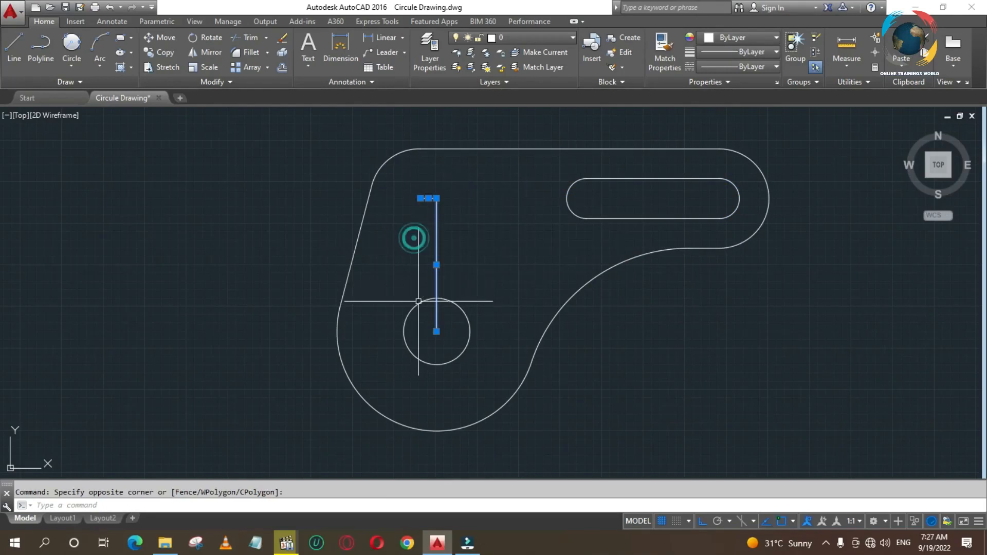
pyautogui.press('Delete')
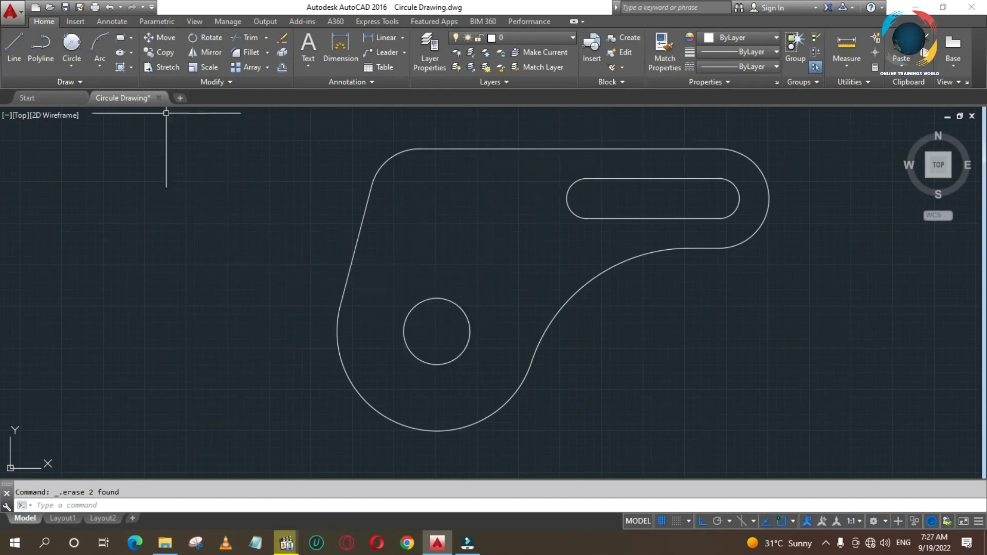
# Draw a vertical centerline through the small circle's center, from above the circle to below the plate outline
pyautogui.click(15, 44)
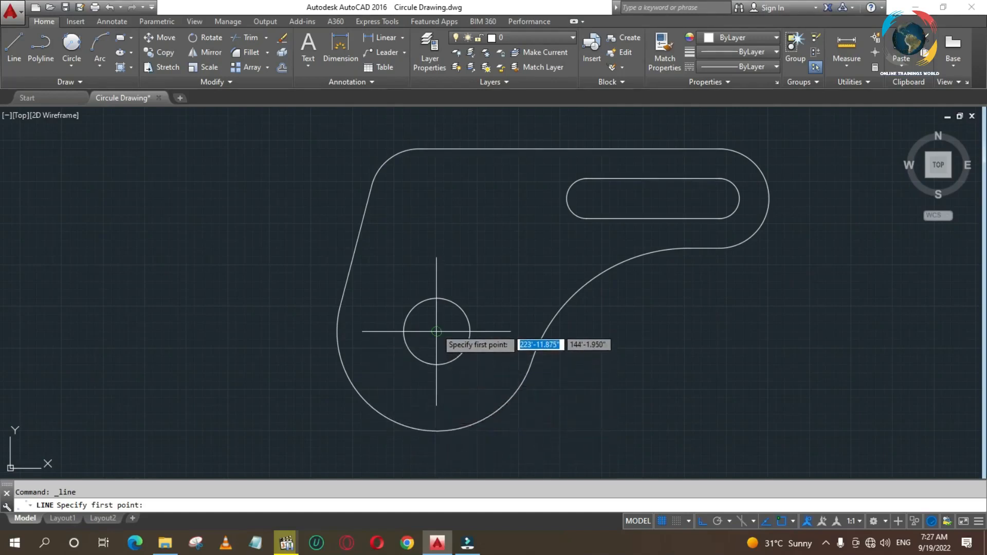
pyautogui.click(436, 276)
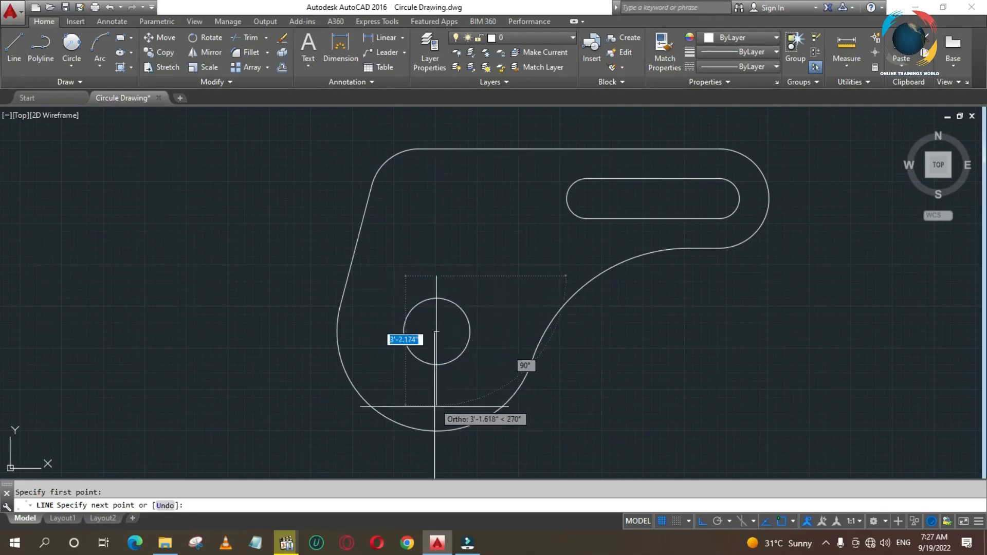
pyautogui.click(434, 454)
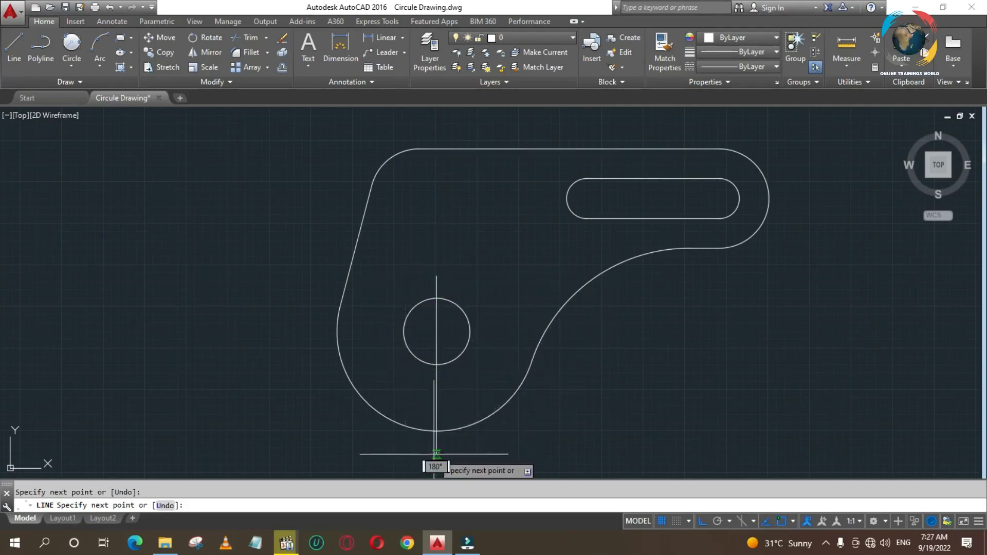
pyautogui.press('Return')
# Draw a horizontal centerline through the small circle's center, extending slightly past both sides of the circle
pyautogui.press('Return')
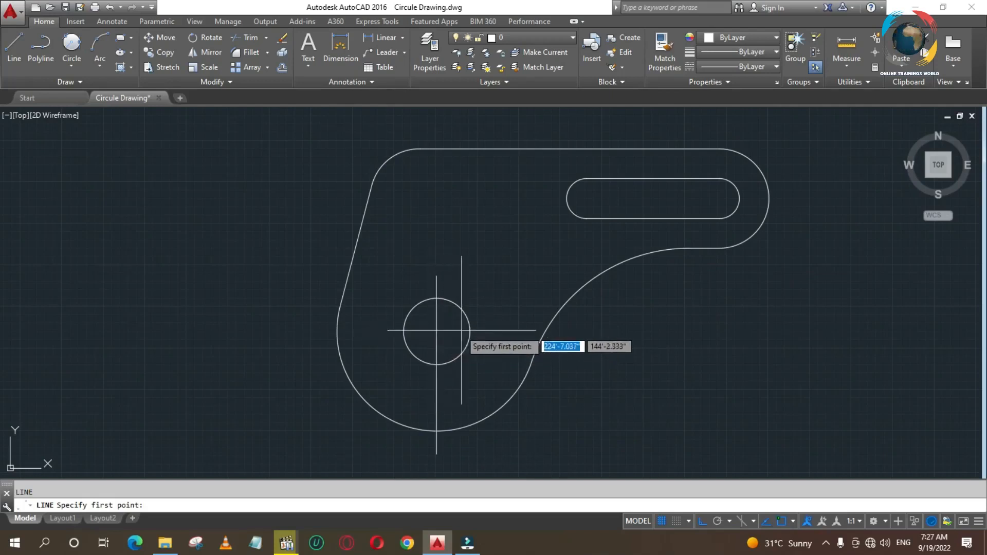
pyautogui.click(495, 332)
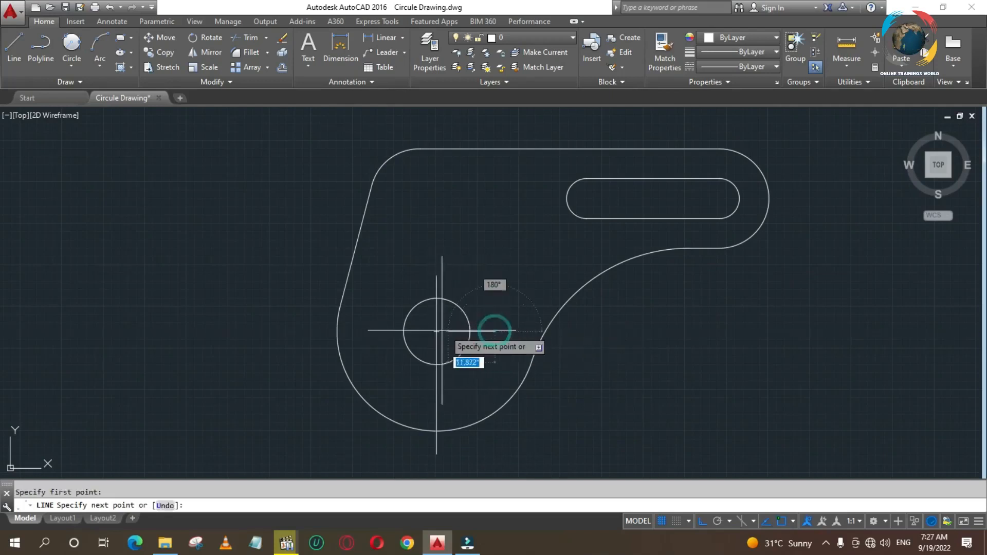
pyautogui.click(384, 332)
pyautogui.press('Return')
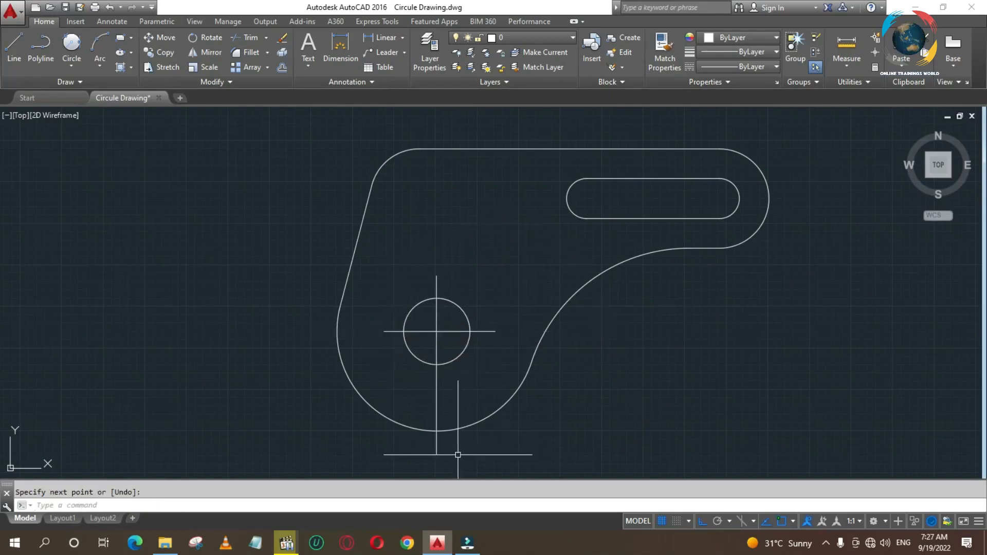
# Draw a short vertical and a short horizontal centerline crossing at the center of the plate's rounded upper-left corner
pyautogui.press('Return')
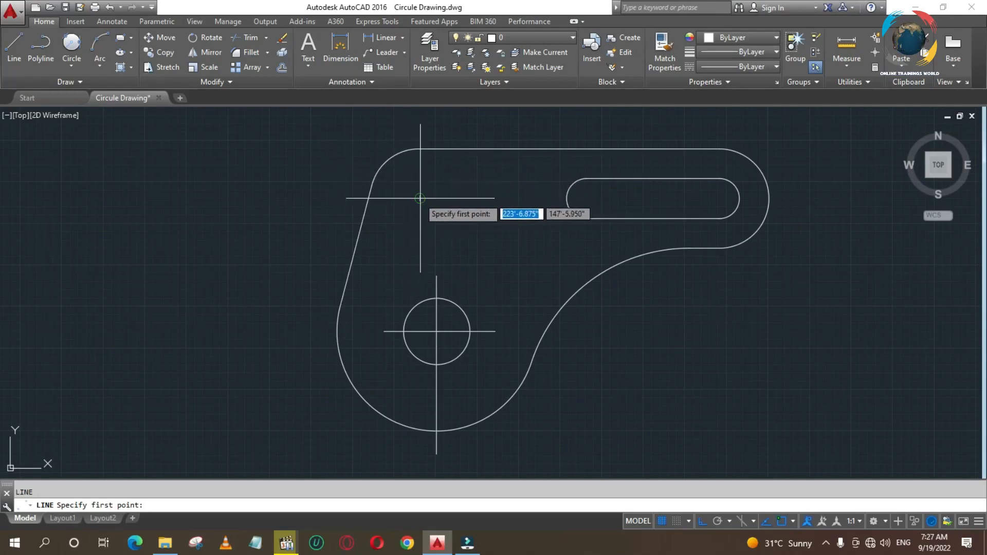
pyautogui.click(420, 218)
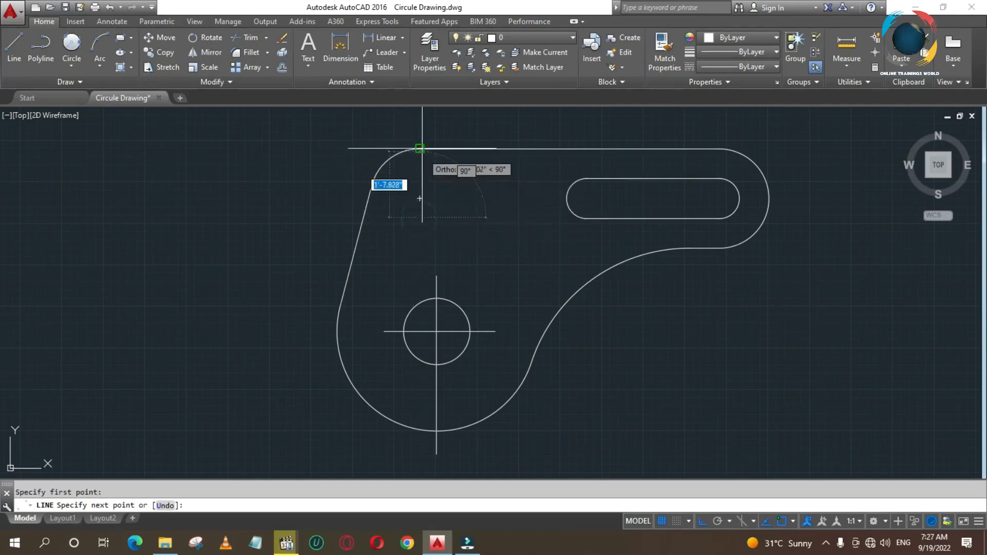
pyautogui.click(421, 134)
pyautogui.press('Return')
pyautogui.press('Return')
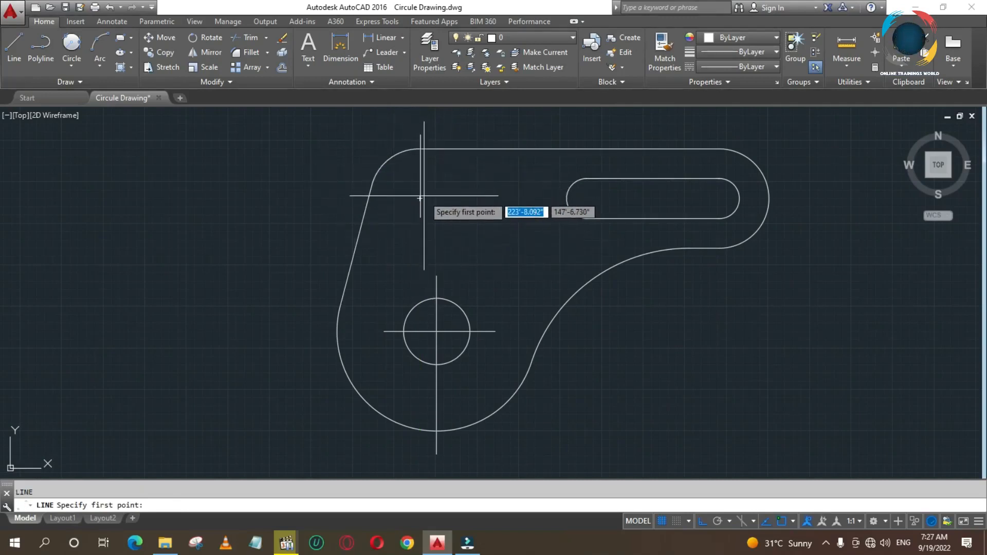
pyautogui.click(438, 198)
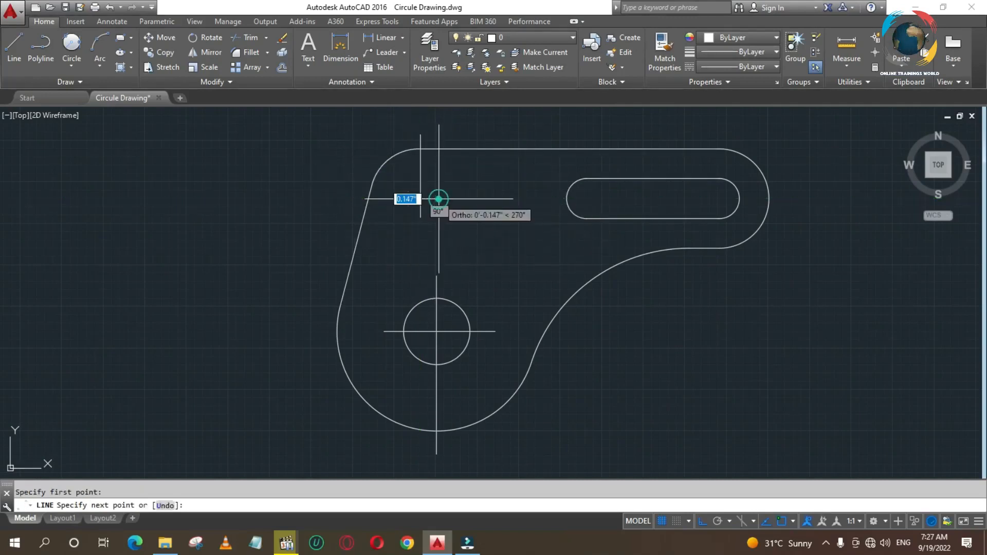
pyautogui.click(344, 195)
pyautogui.press('Return')
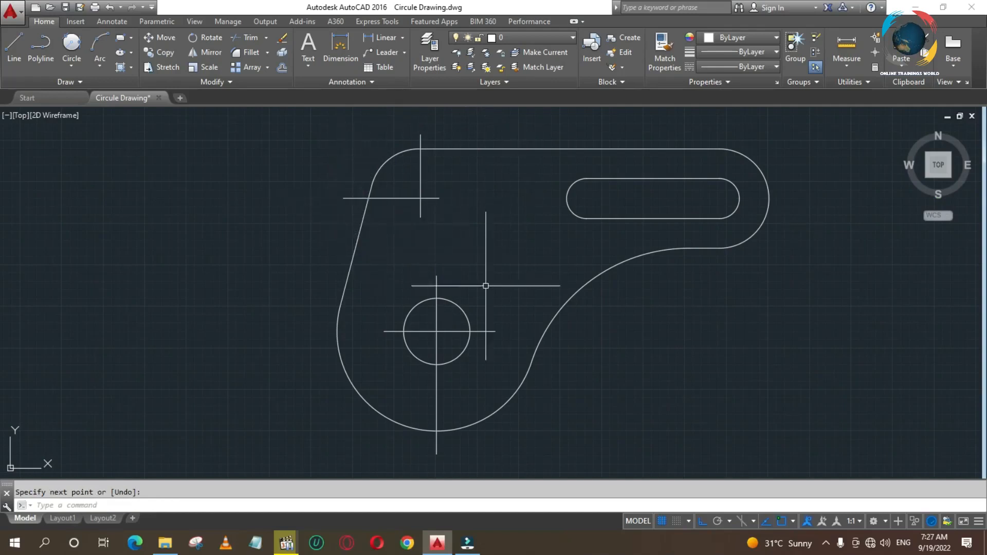
# Try one continuous horizontal centerline through the slot and past the arm's rounded end, and delete it
pyautogui.press('Return')
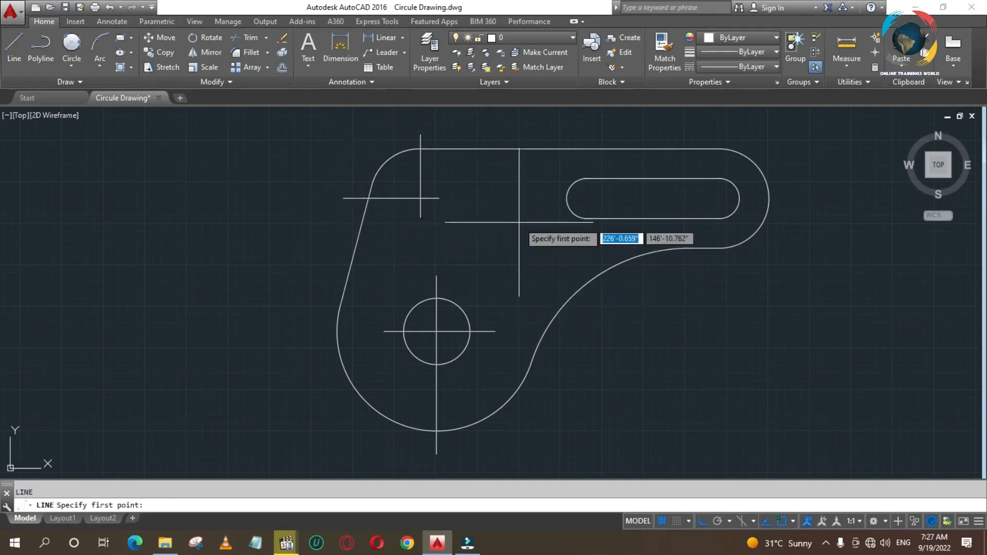
pyautogui.click(558, 198)
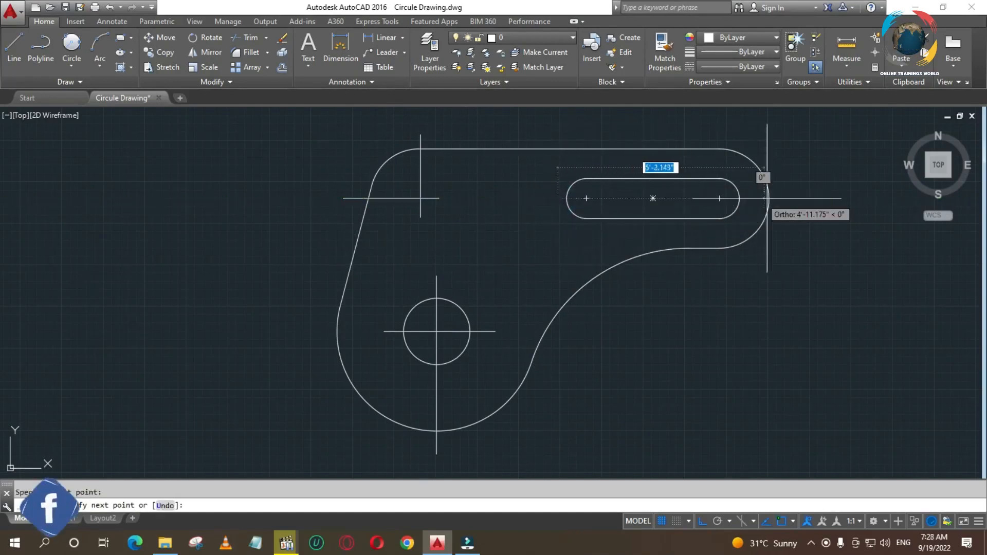
pyautogui.click(786, 198)
pyautogui.press('Return')
pyautogui.press('Return')
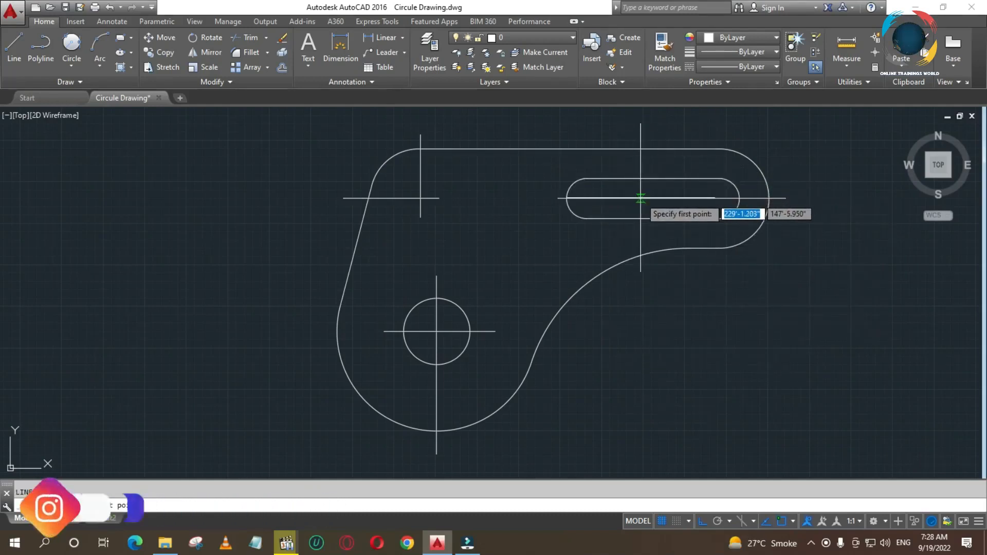
pyautogui.press('Escape')
pyautogui.click(641, 198)
pyautogui.press('Delete')
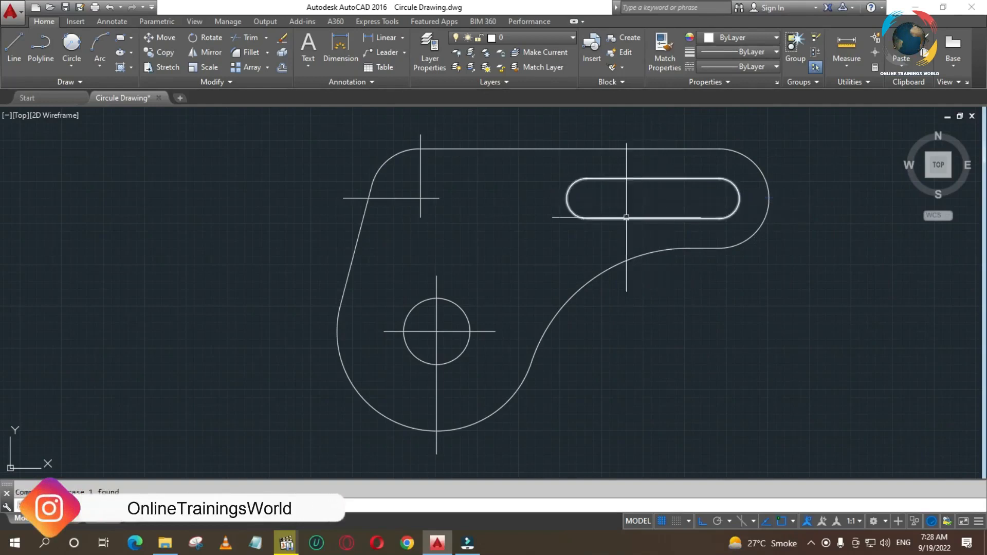
pyautogui.press('Return')
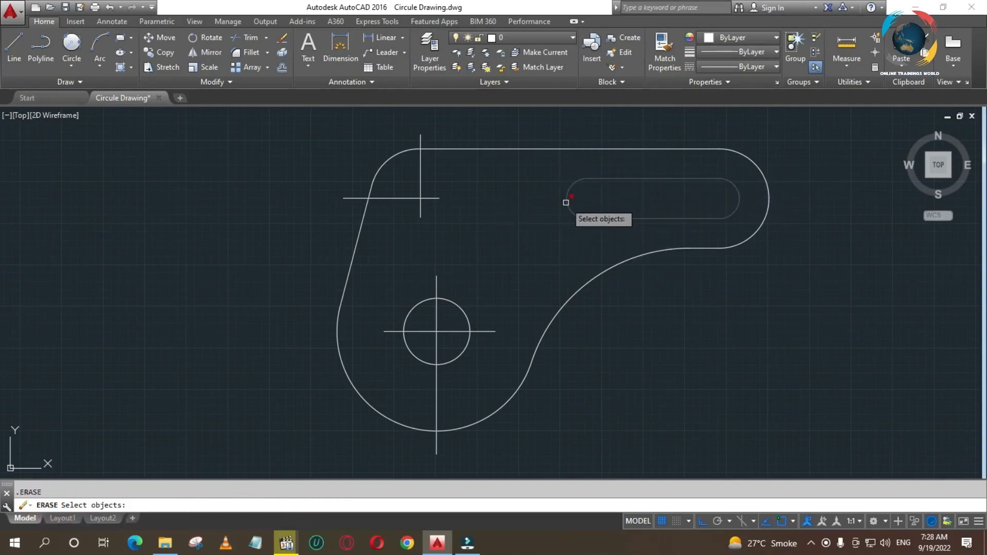
# Draw separate horizontal centerlines through the slot's left and right end centers, extending the right one past the arm's rounded end
pyautogui.click(14, 46)
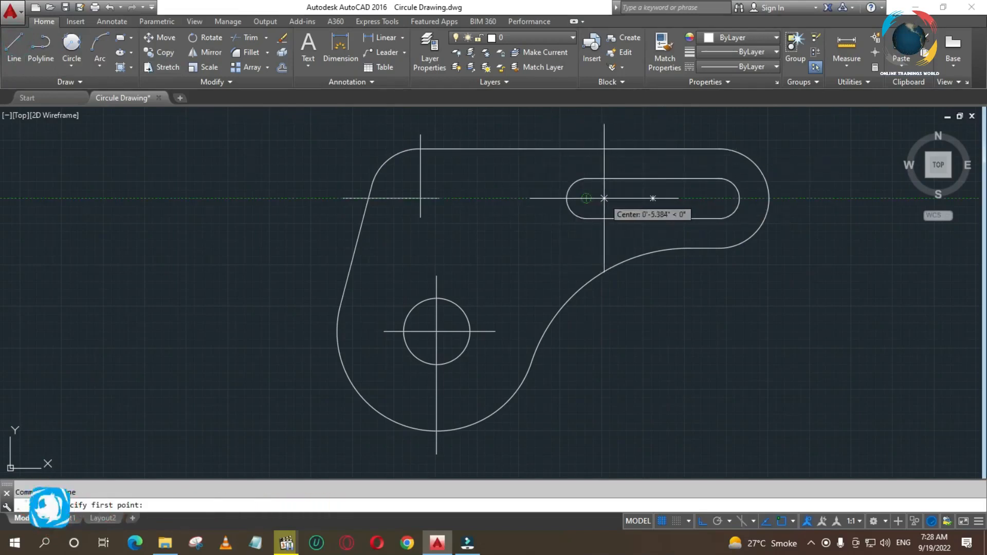
pyautogui.click(604, 198)
pyautogui.click(550, 198)
pyautogui.press('Return')
pyautogui.press('Return')
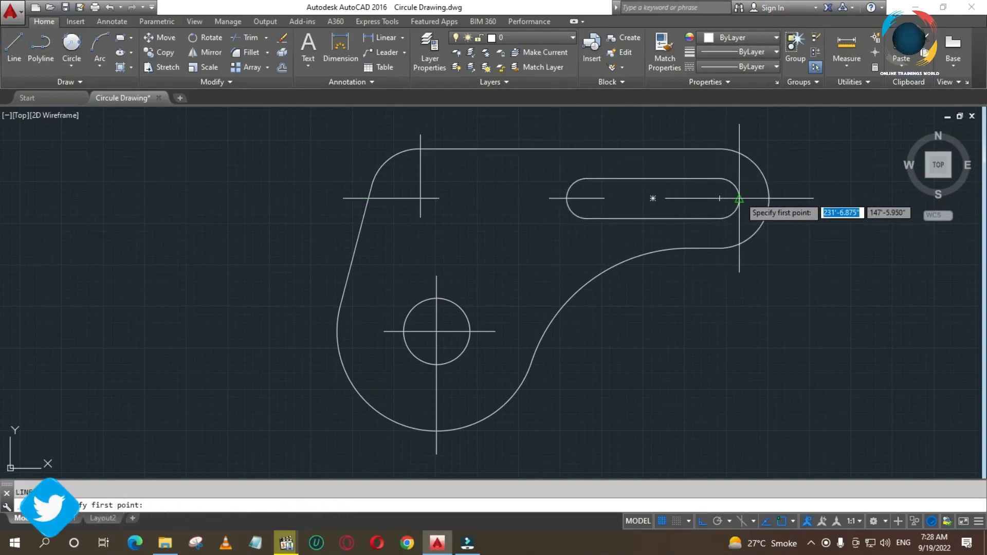
pyautogui.click(704, 197)
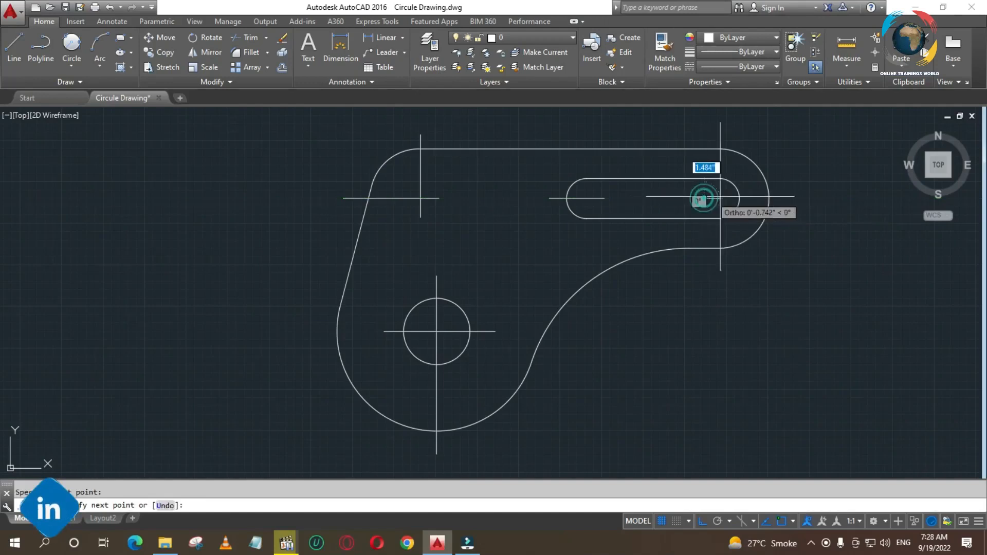
pyautogui.click(800, 198)
pyautogui.press('Return')
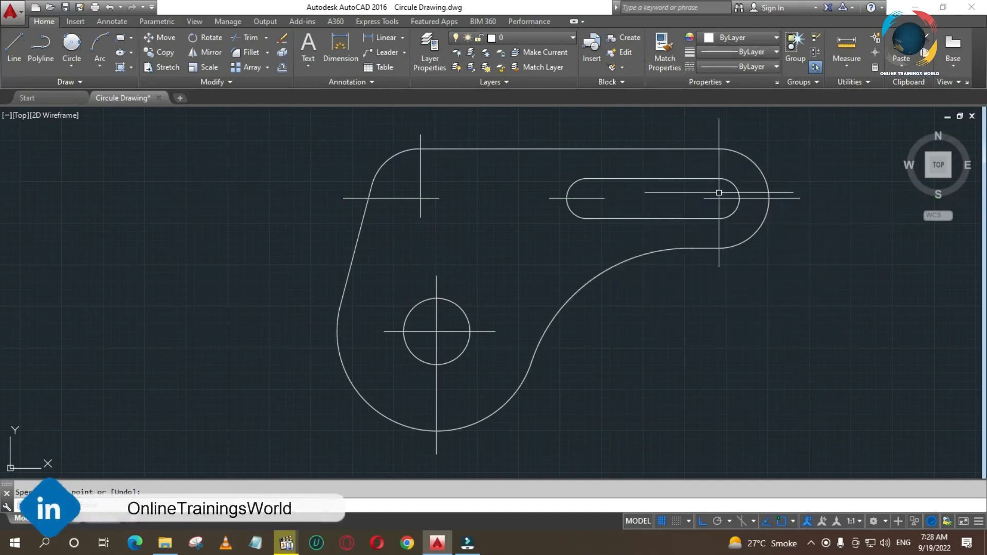
# Draw vertical centerlines through the slot's right and left end centers, starting above the arm's upper edge and extending below the slot
pyautogui.press('Return')
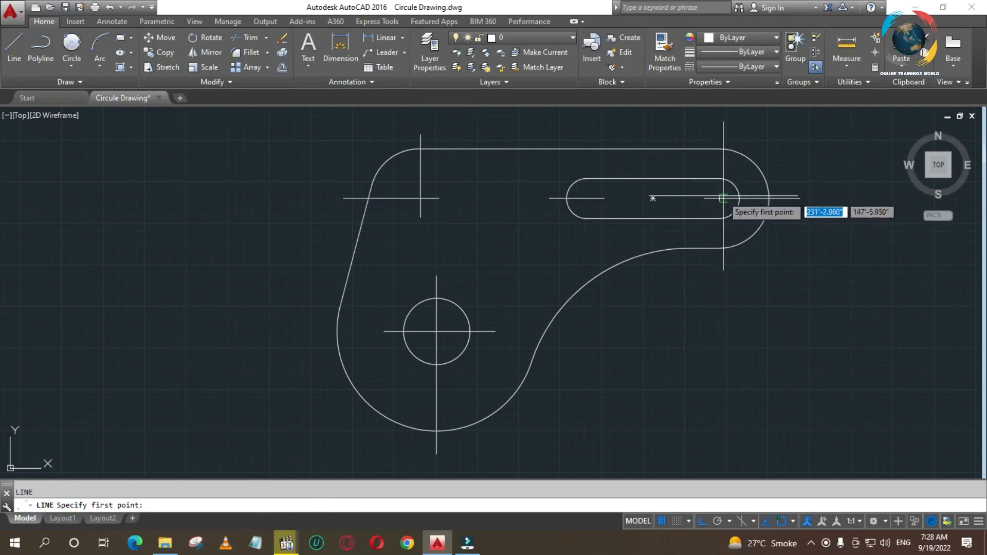
pyautogui.click(720, 135)
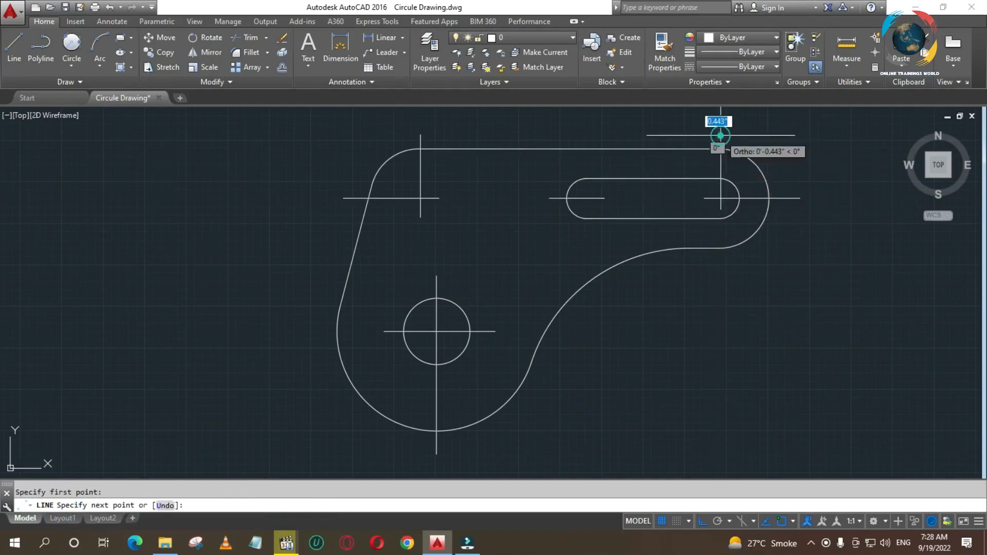
pyautogui.click(720, 269)
pyautogui.press('Return')
pyautogui.press('Return')
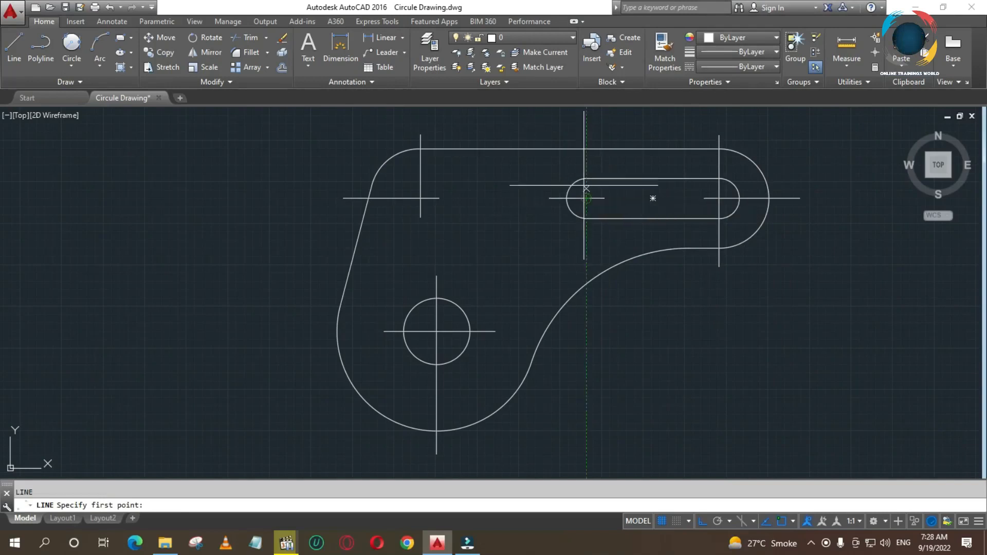
pyautogui.click(586, 127)
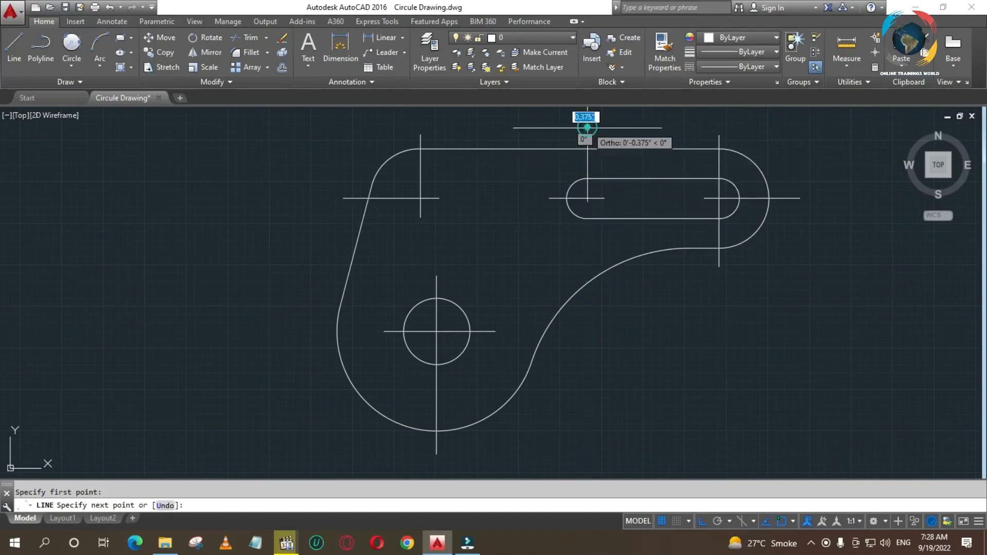
pyautogui.click(586, 254)
pyautogui.press('Return')
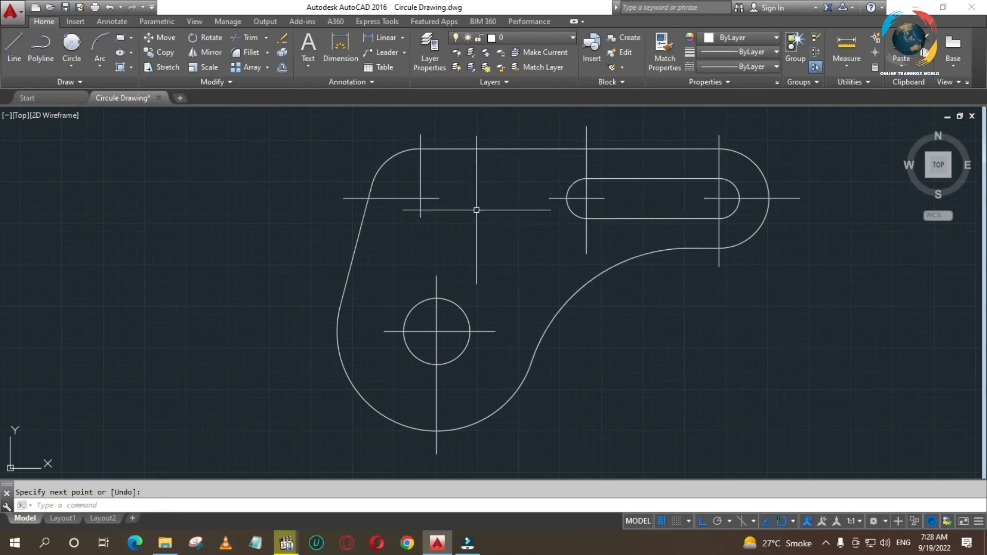
pyautogui.click(660, 63)
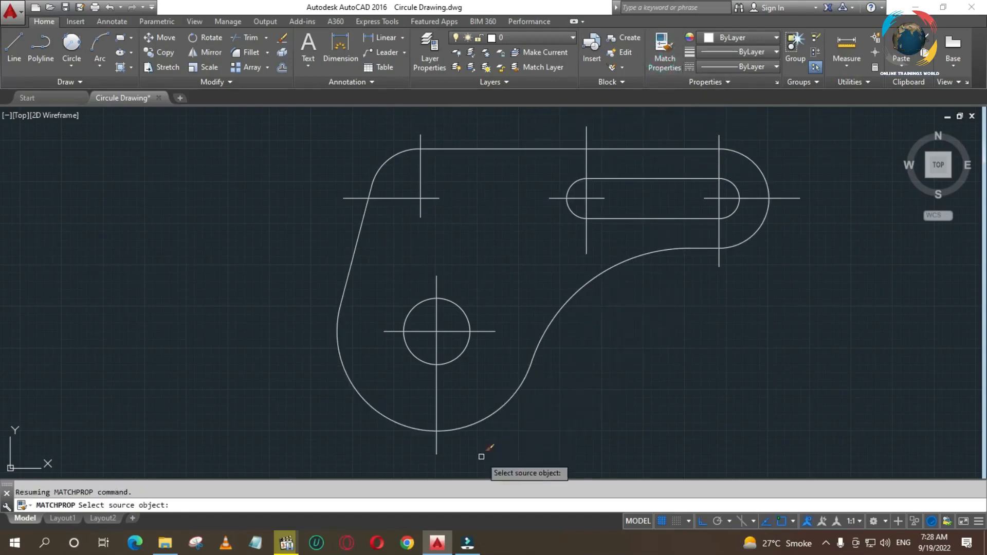
pyautogui.scroll(-6, 489, 363)
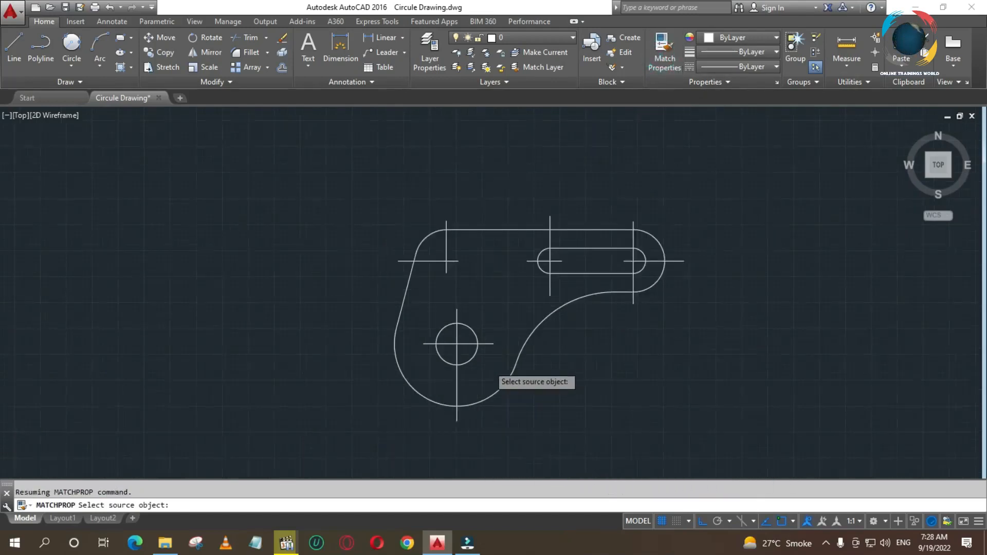
pyautogui.scroll(-2, 490, 363)
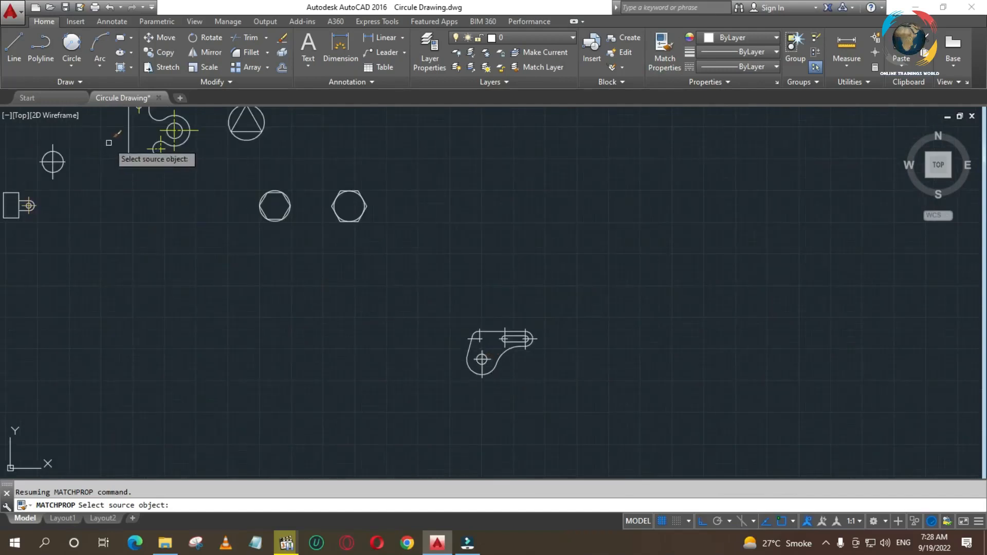
pyautogui.click(175, 130)
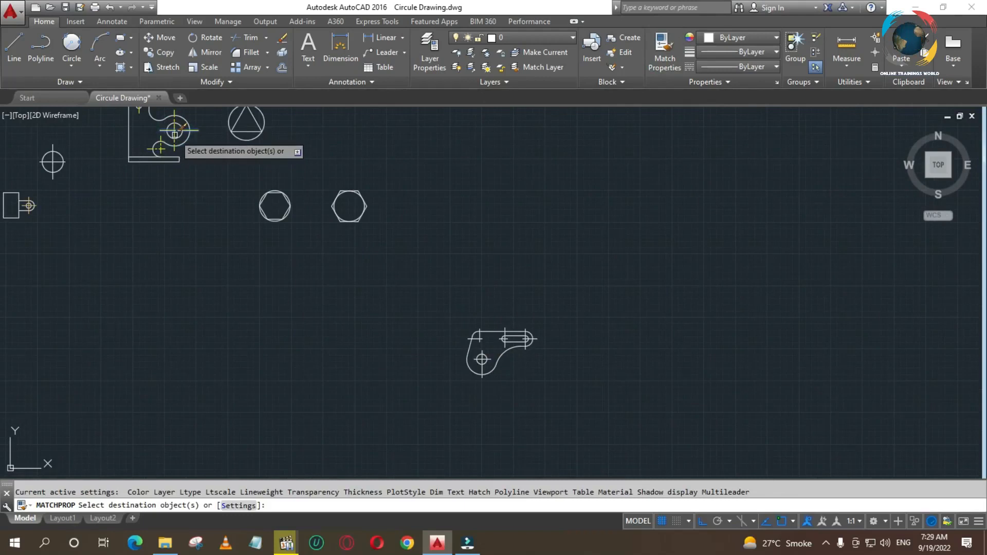
pyautogui.click(174, 131)
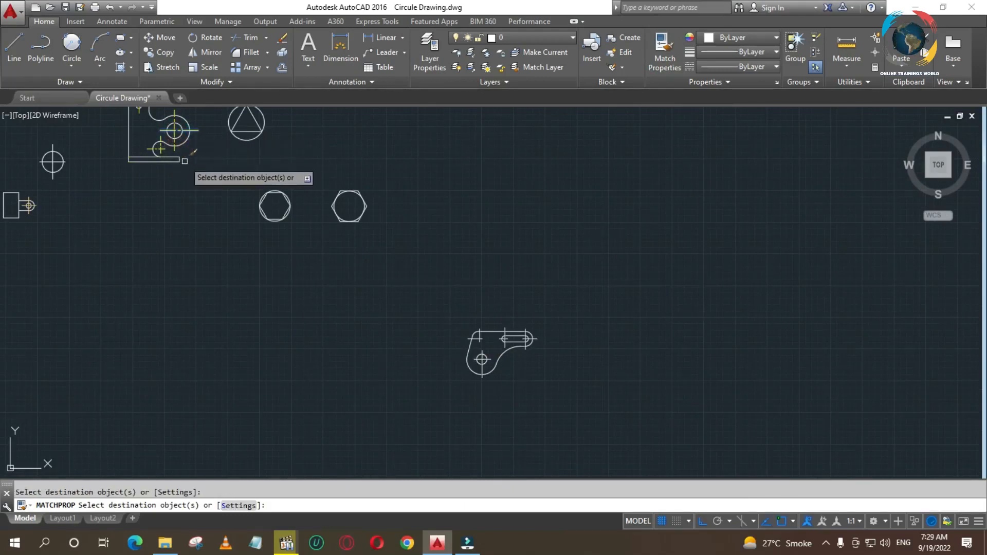
pyautogui.press('Escape')
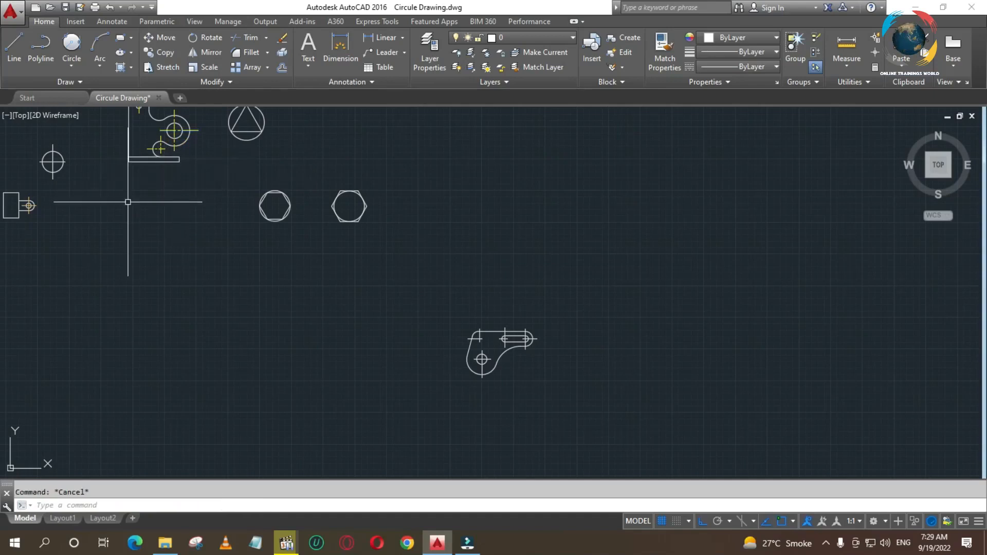
# Match the properties of the hole's and upper-left corner's centerlines to the yellow dashed centerline of the existing concentric-circle part
pyautogui.scroll(5, 194, 123)
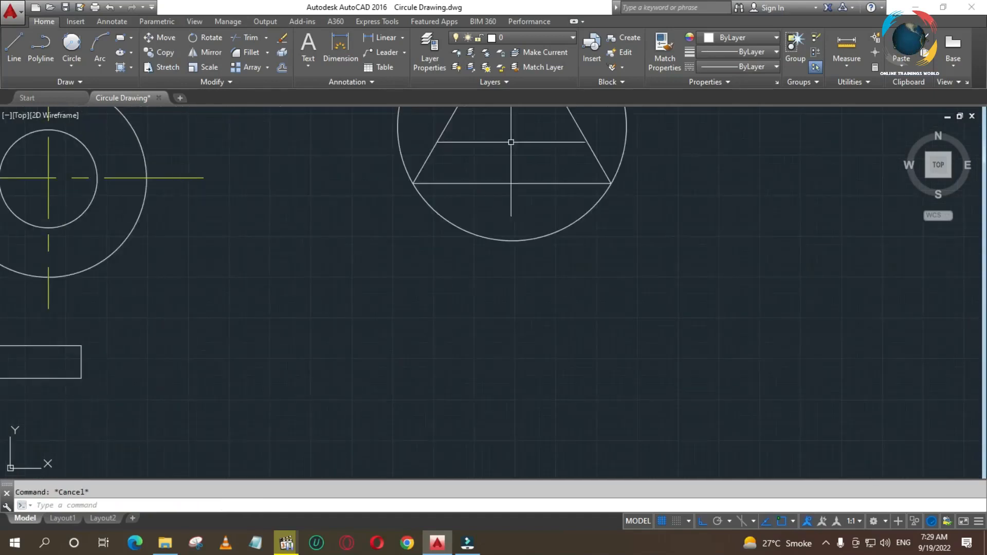
pyautogui.click(667, 56)
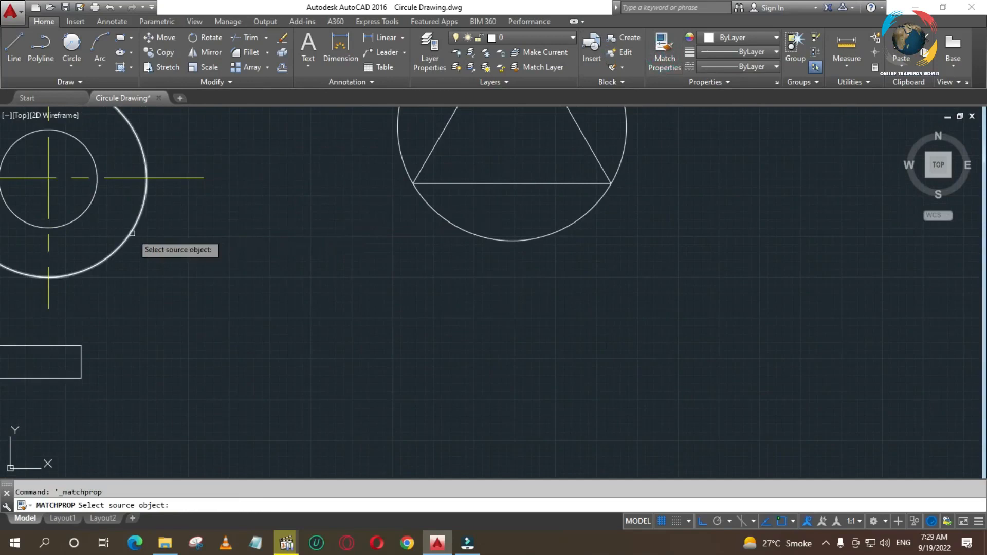
pyautogui.click(48, 207)
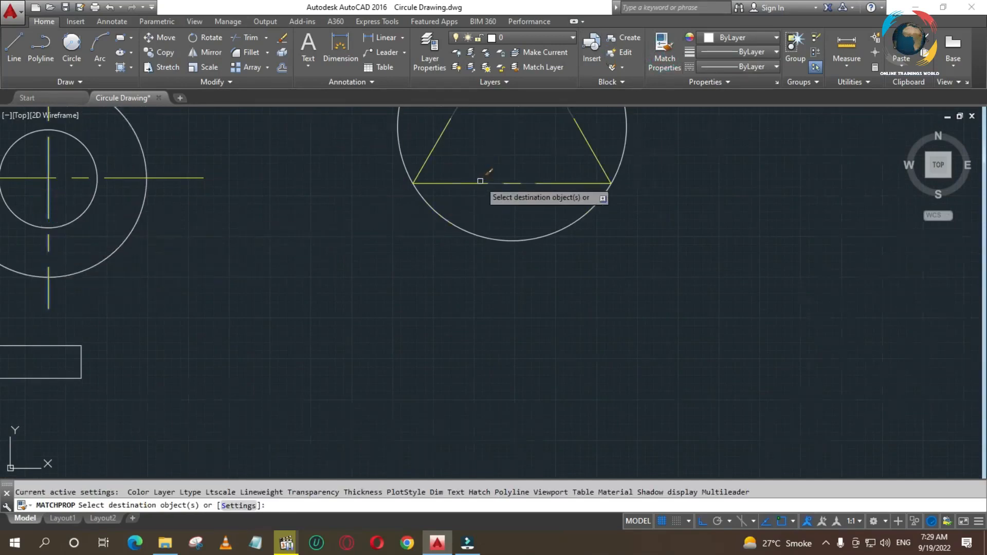
pyautogui.scroll(-10, 485, 191)
pyautogui.scroll(8, 571, 272)
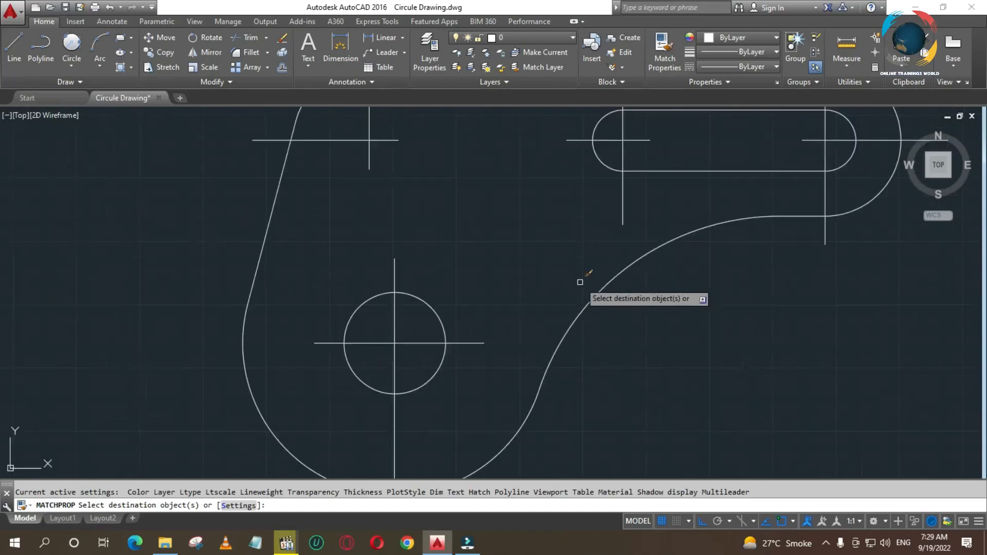
pyautogui.click(369, 322)
pyautogui.click(418, 358)
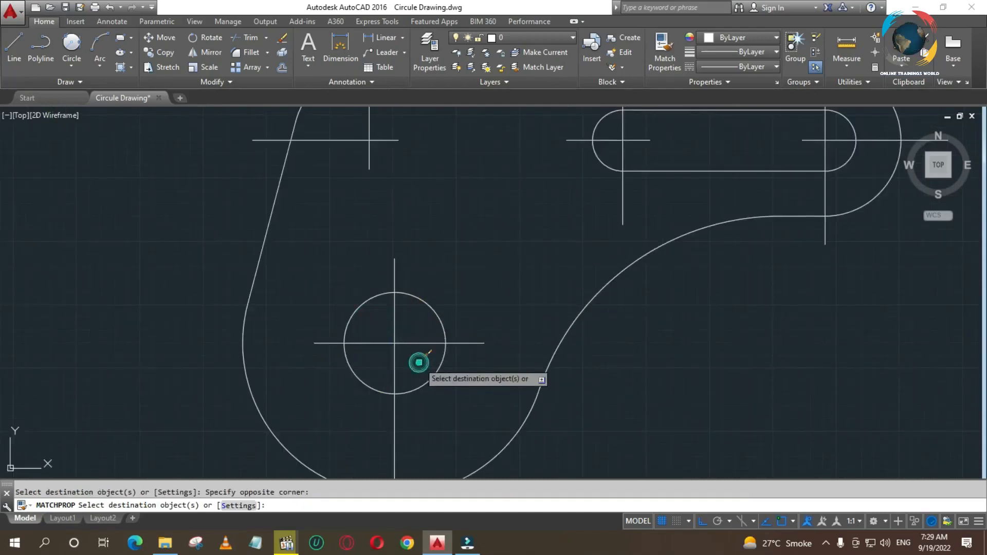
pyautogui.click(393, 333)
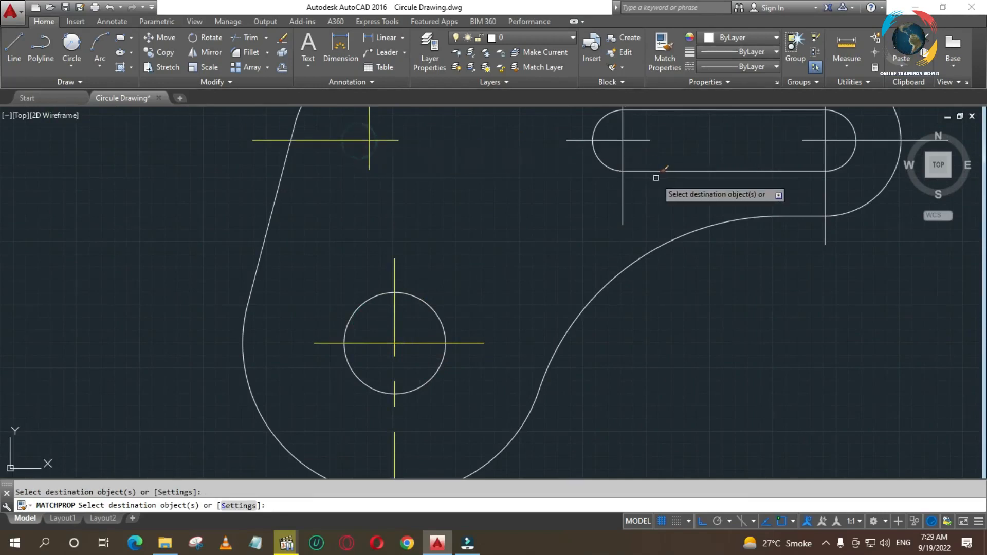
# Apply the matched yellow centerline properties to the horizontal and vertical centerlines at both slot ends
pyautogui.click(631, 141)
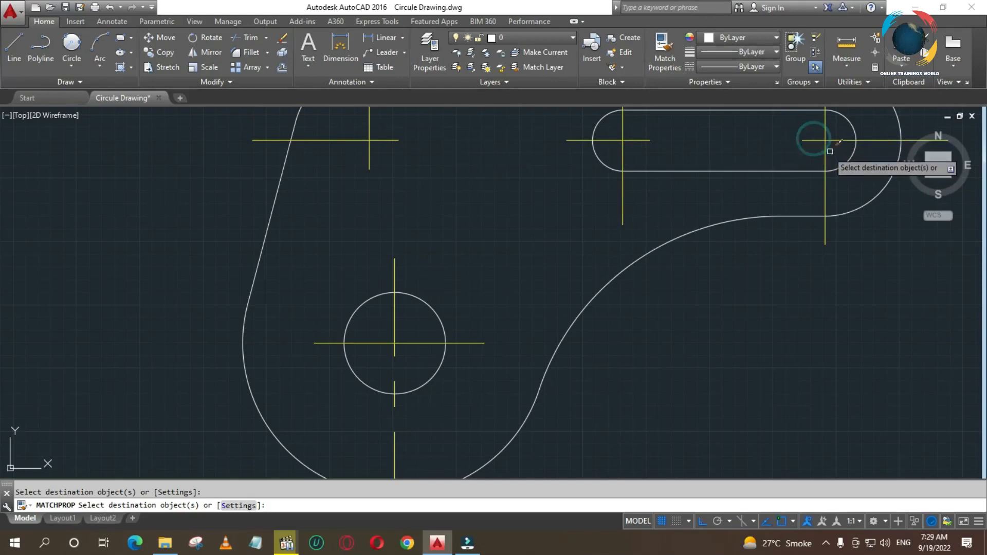
pyautogui.scroll(-4, 679, 242)
pyautogui.click(679, 244)
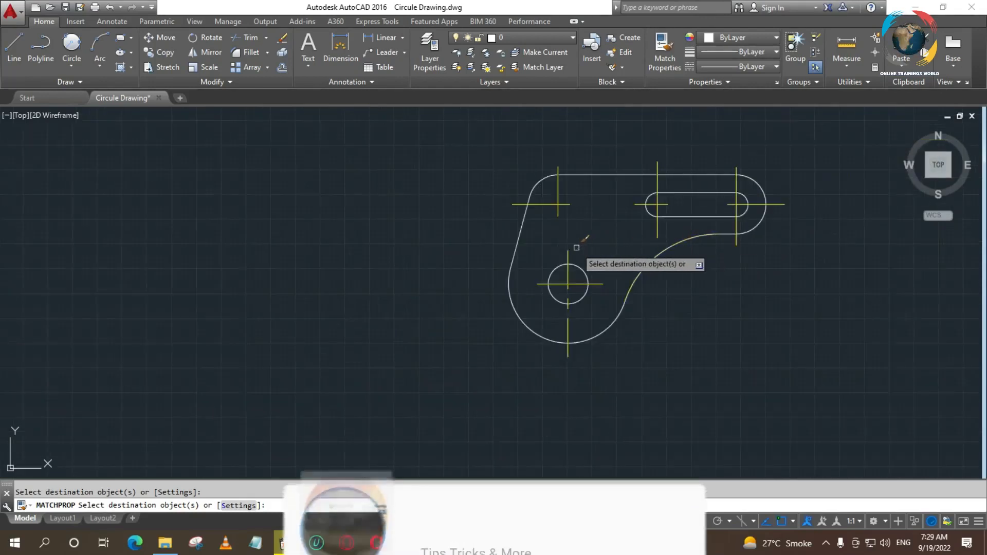
pyautogui.scroll(-4, 453, 241)
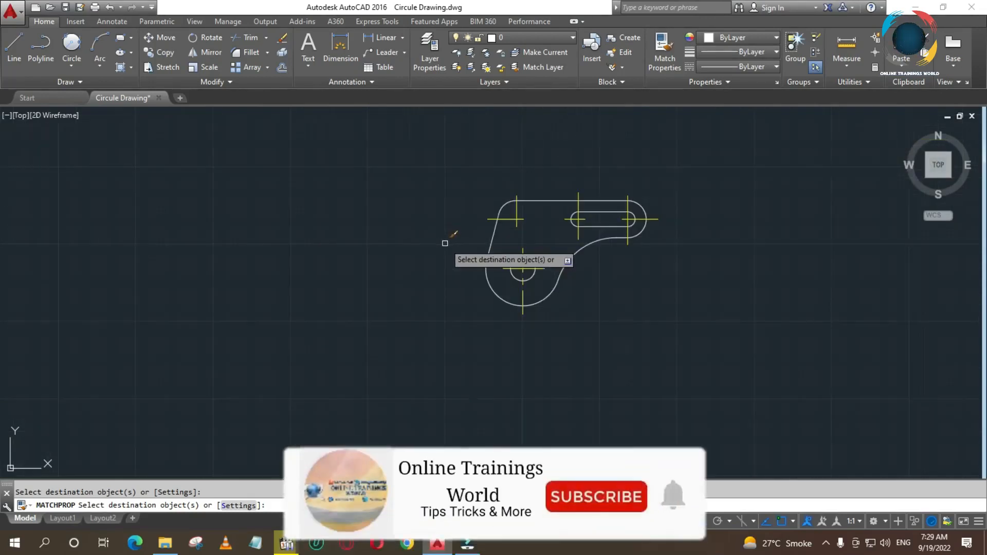
pyautogui.scroll(4, 378, 242)
pyautogui.scroll(-5, 378, 242)
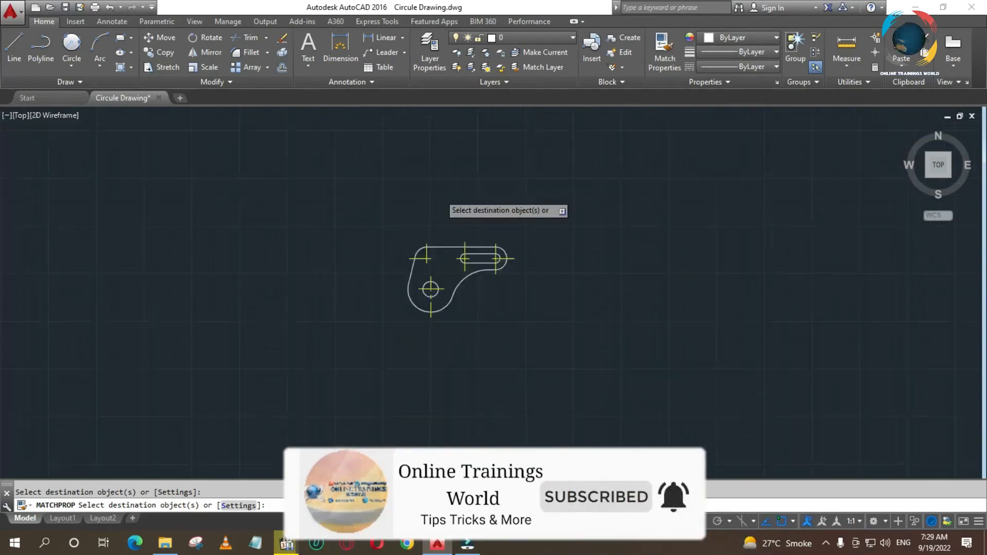
# Match the corner's and hole's centerlines to the orange CENTER-linetype centerline of the existing rectangular part with a rounded tab
pyautogui.scroll(3, 442, 242)
pyautogui.scroll(-6, 431, 258)
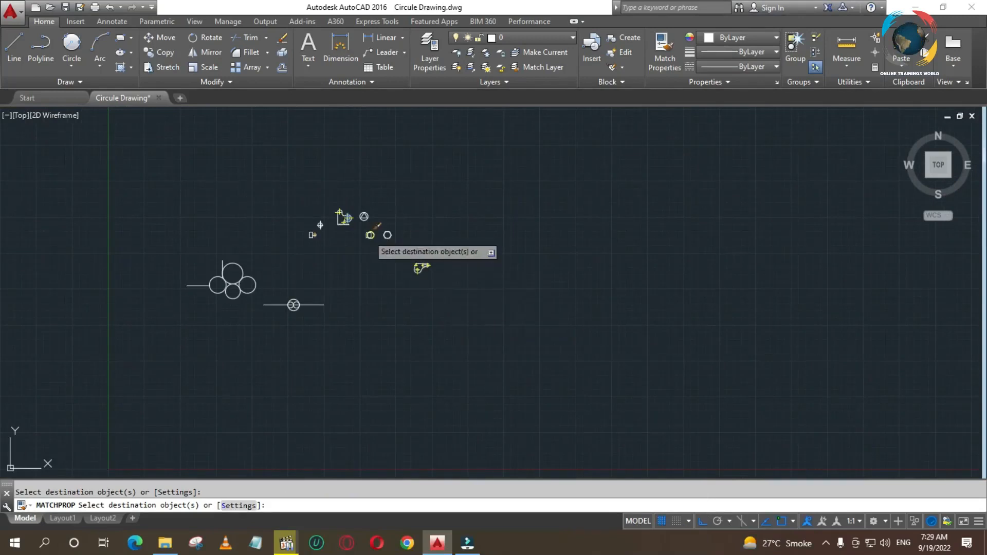
pyautogui.scroll(7, 332, 200)
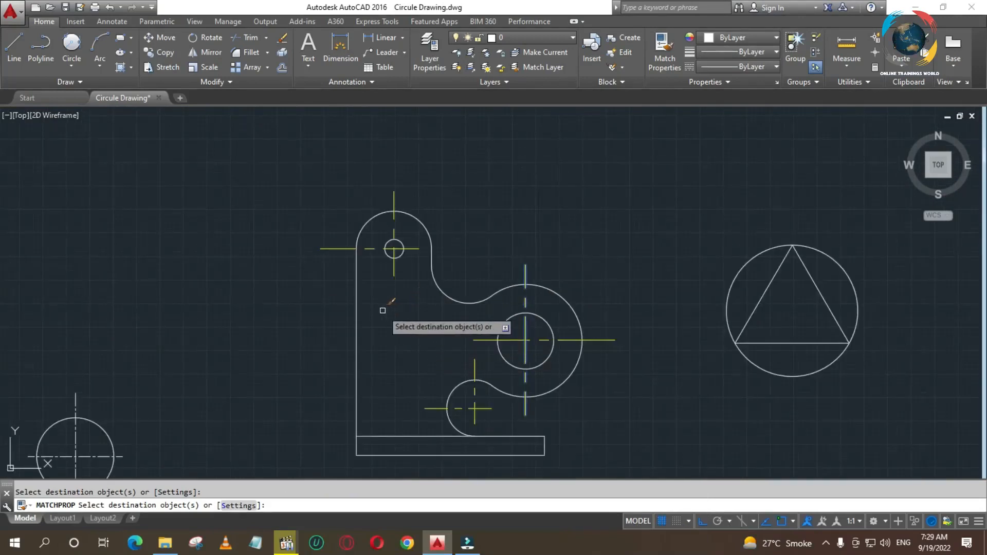
pyautogui.scroll(-4, 334, 319)
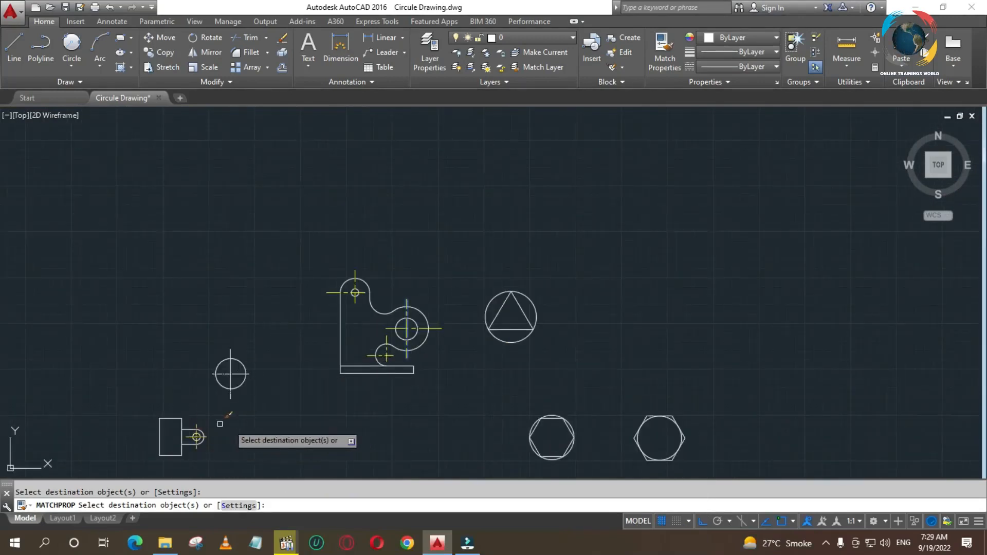
pyautogui.scroll(8, 219, 425)
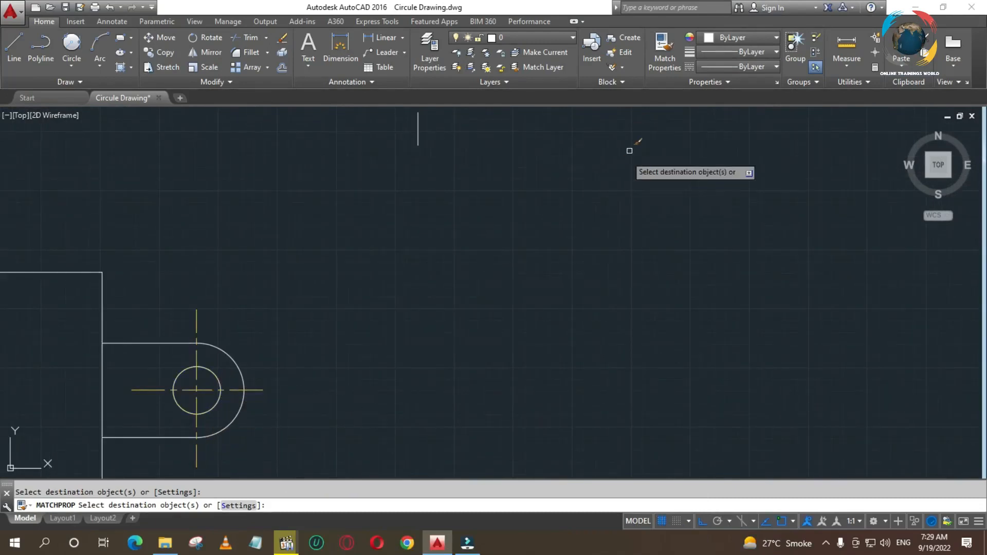
pyautogui.press('Escape')
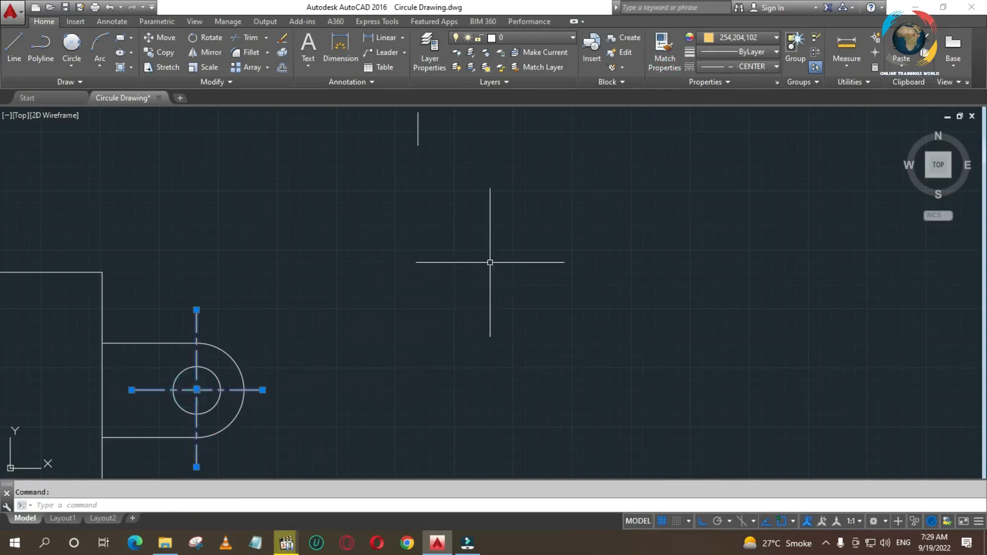
pyautogui.click(203, 394)
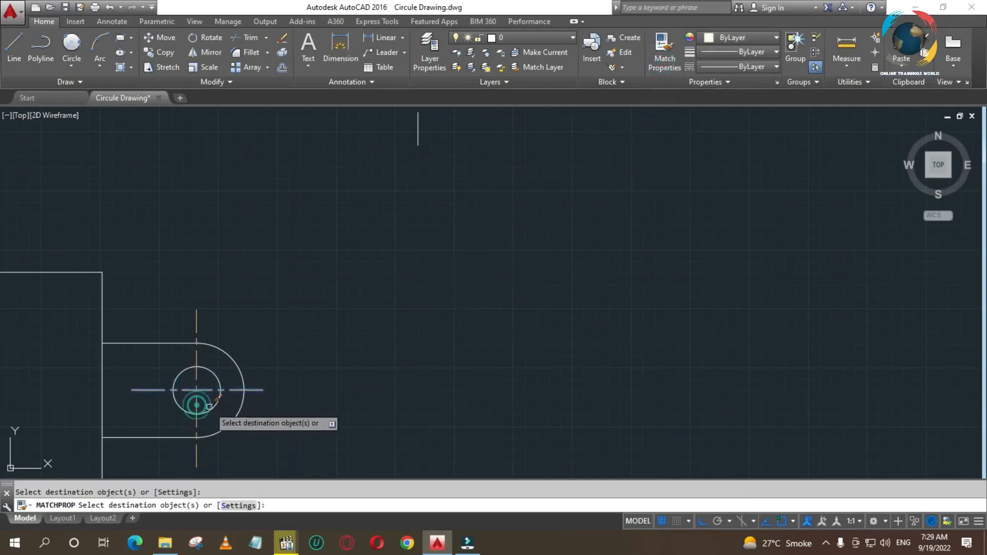
pyautogui.scroll(-14, 619, 360)
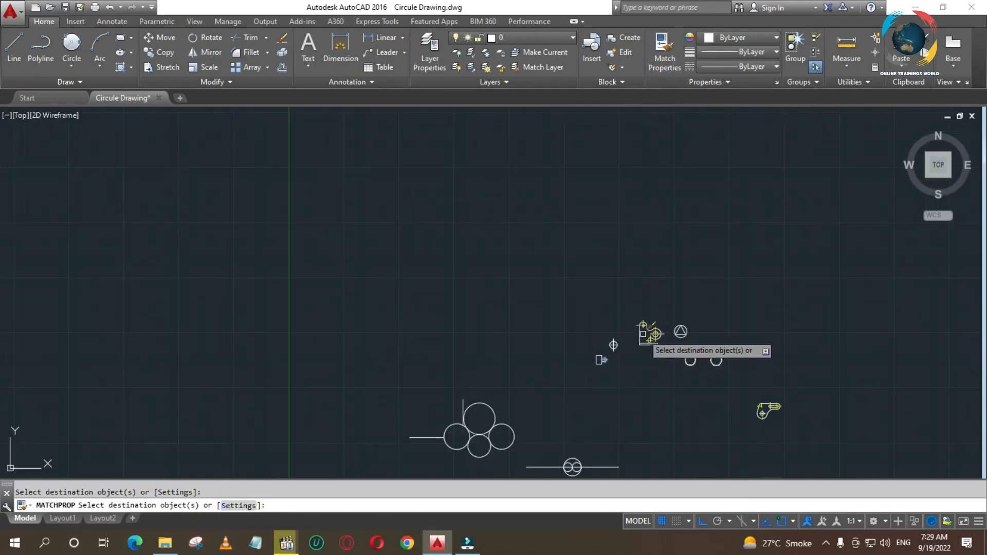
pyautogui.scroll(12, 761, 391)
pyautogui.scroll(-4, 568, 313)
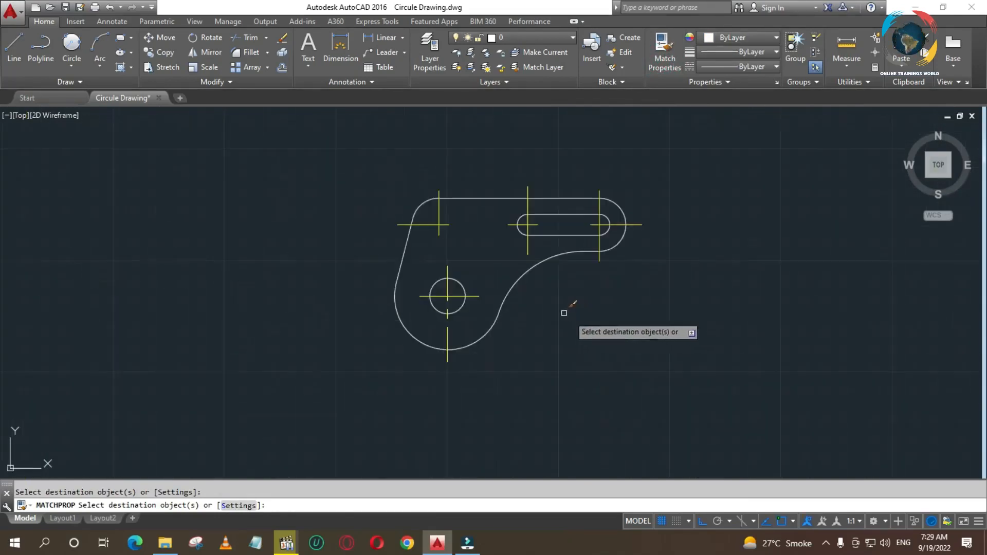
pyautogui.click(457, 208)
pyautogui.click(432, 244)
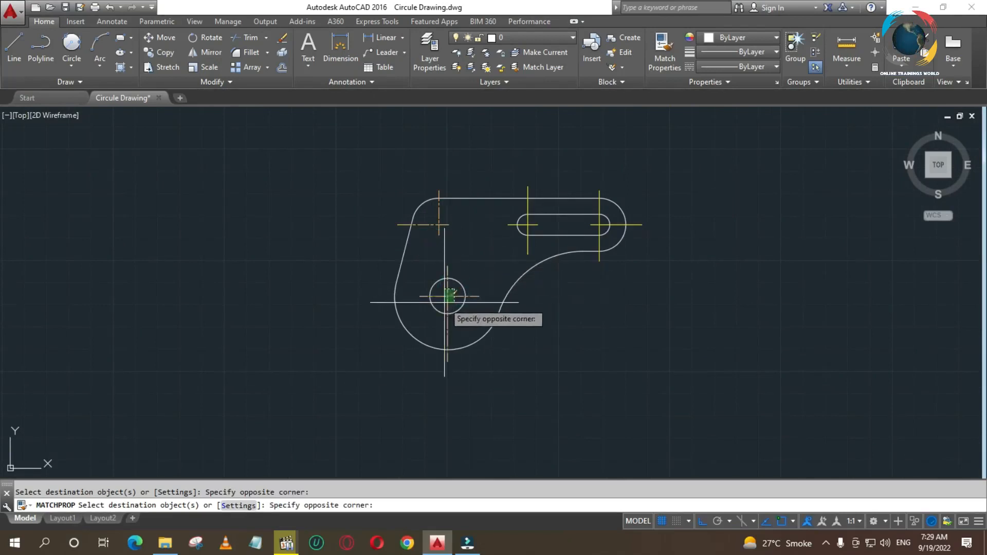
# Apply the matched orange centerline properties to the horizontal and vertical centerlines at both slot ends, and turn on polar tracking
pyautogui.click(547, 221)
pyautogui.click(525, 226)
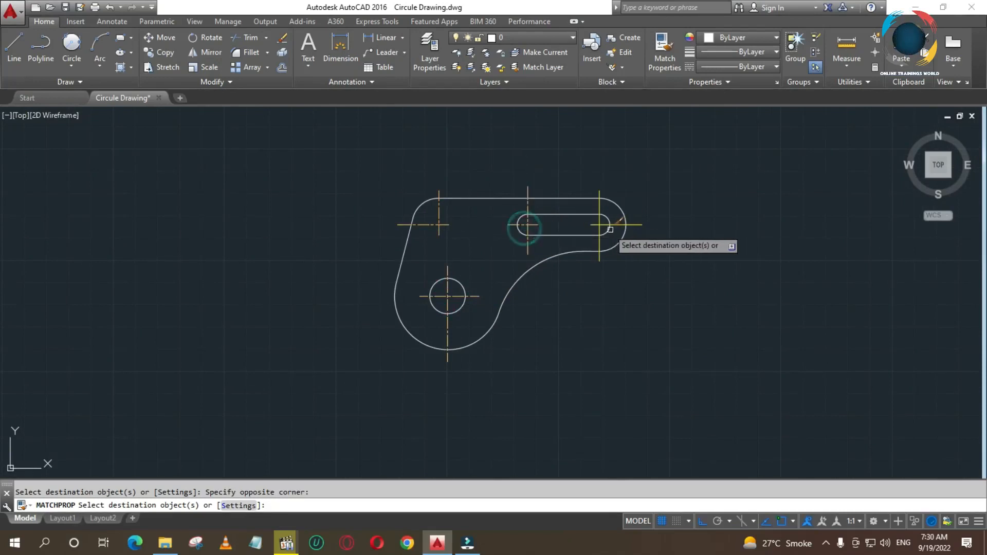
pyautogui.click(585, 223)
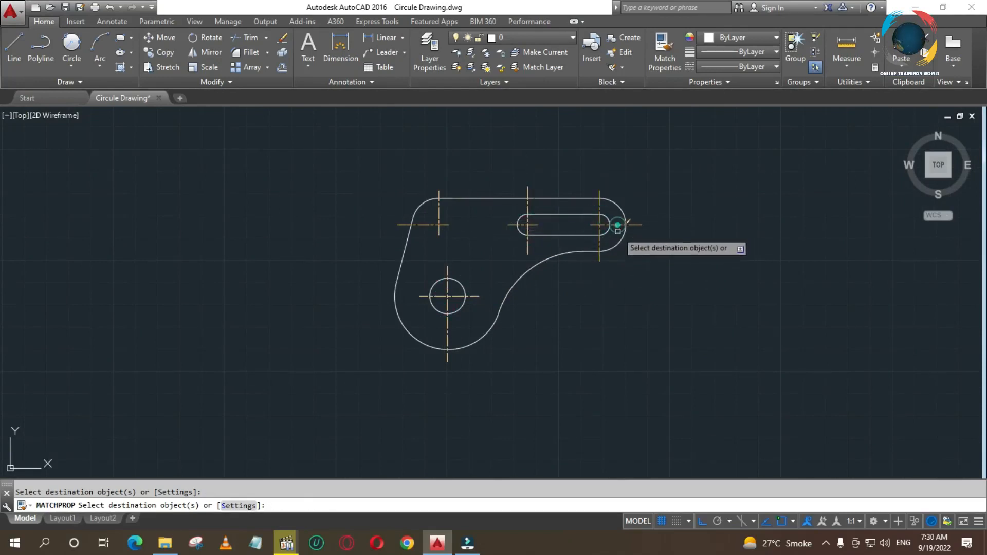
pyautogui.rightClick(623, 276)
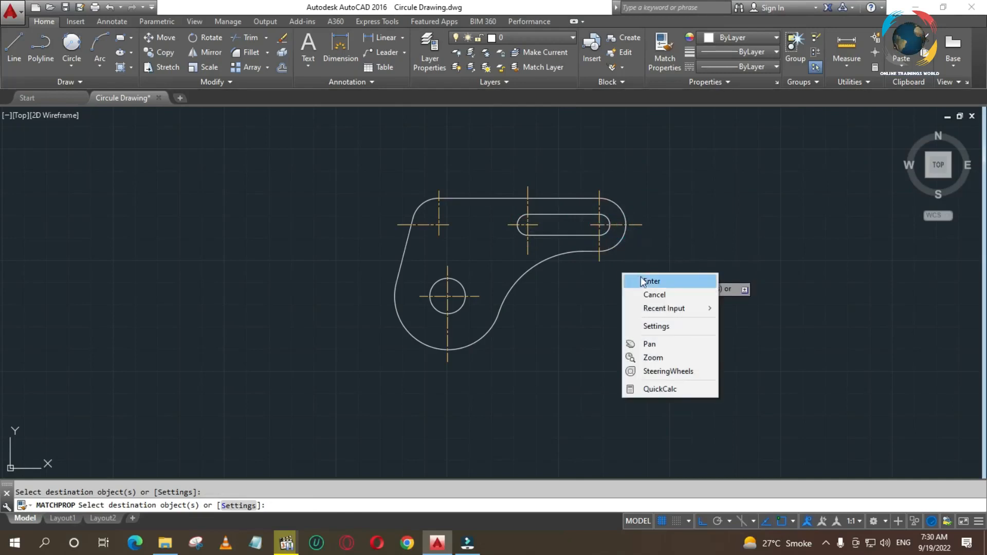
pyautogui.click(644, 280)
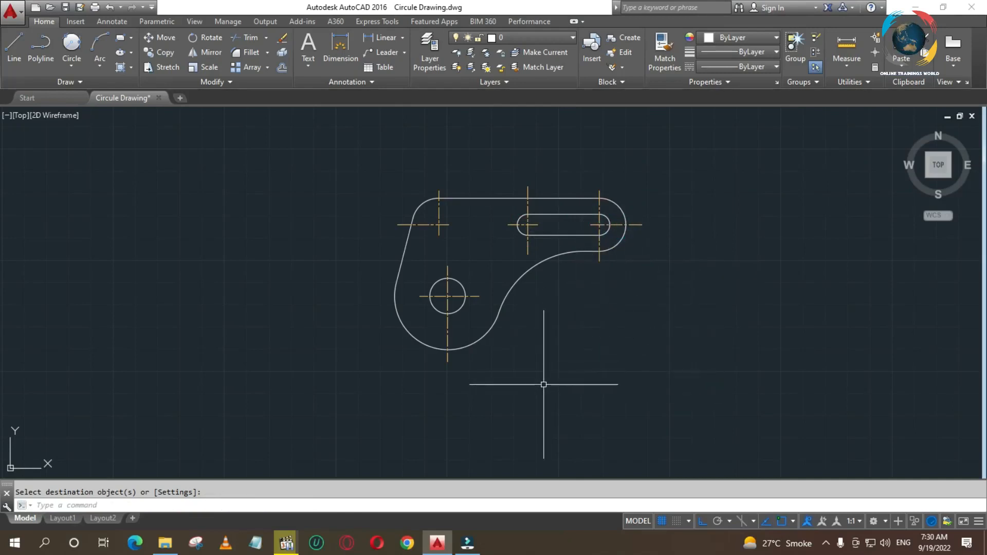
pyautogui.press('F10')
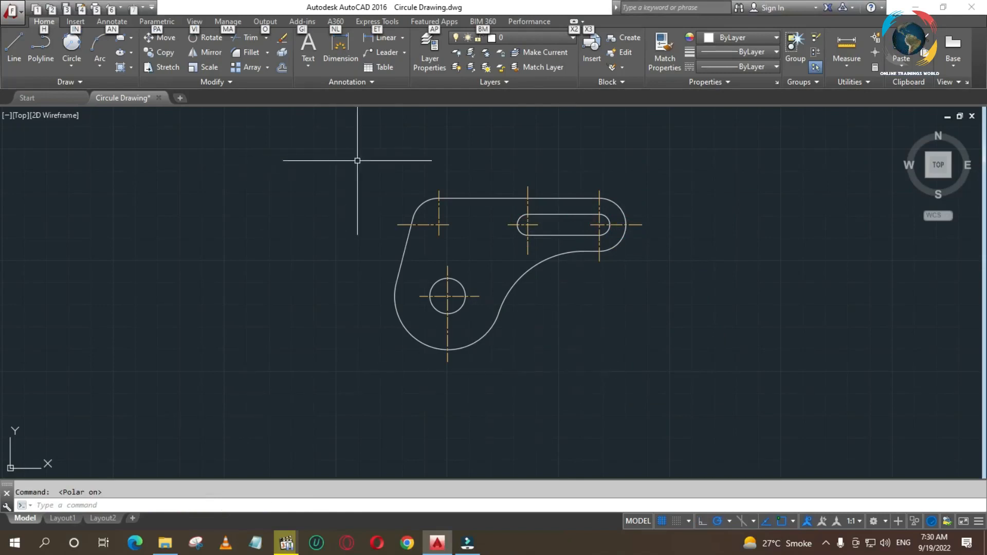